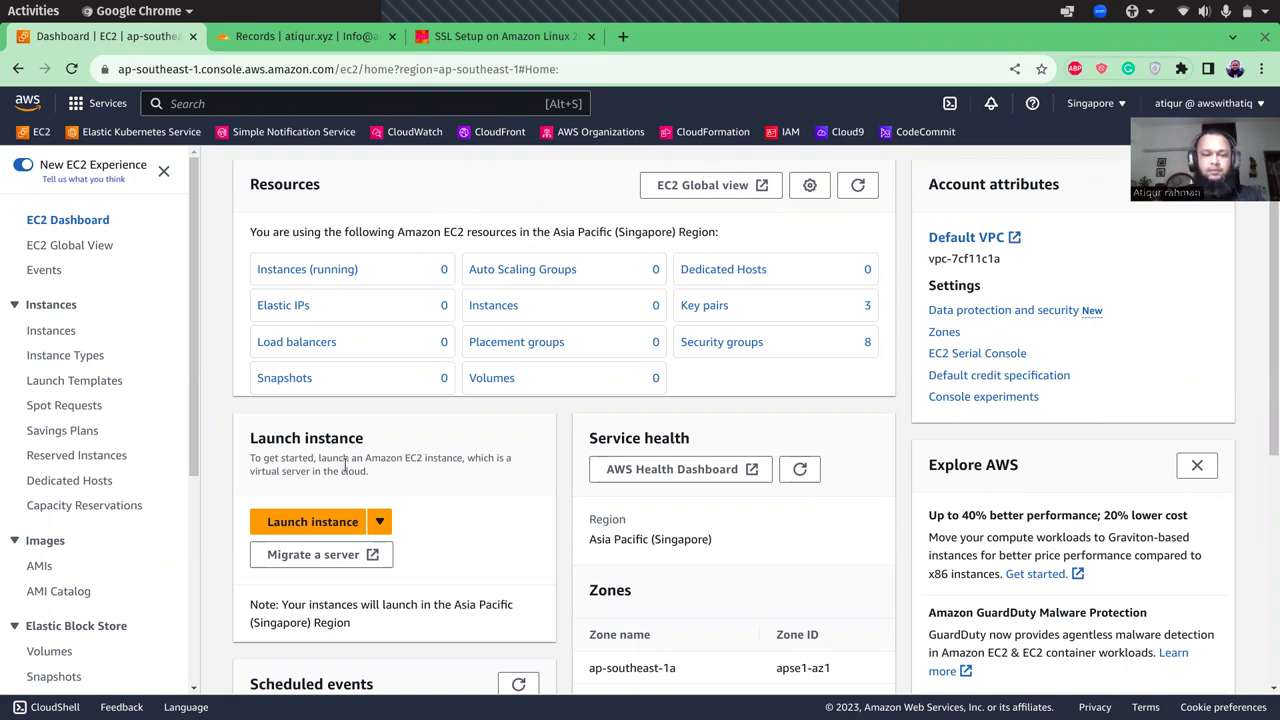
- Start launching a new EC2 instance from the EC2 Dashboard
{"action": "left_click", "coordinate": [312, 522]}
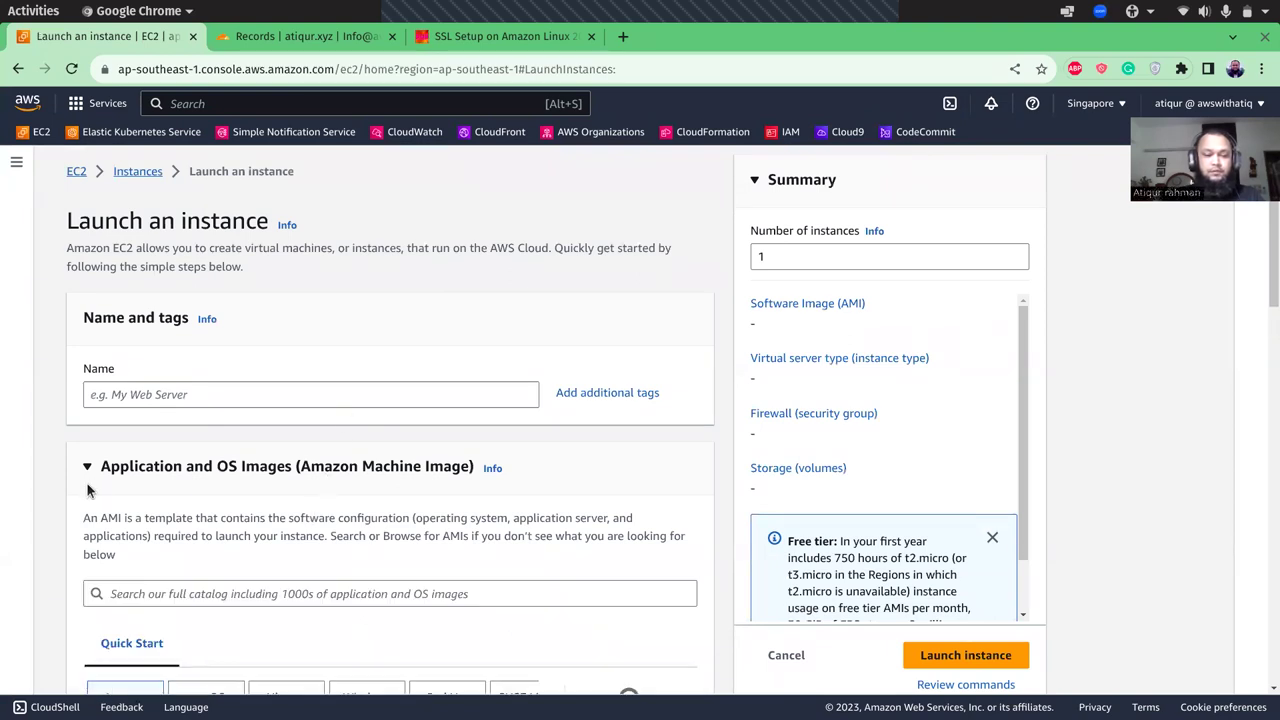
- Name the instance 'web', keeping the Amazon Linux 2023 AMI and t2.micro defaults
{"action": "scroll", "coordinate": [40, 535], "scroll_direction": "down", "scroll_amount": 4}
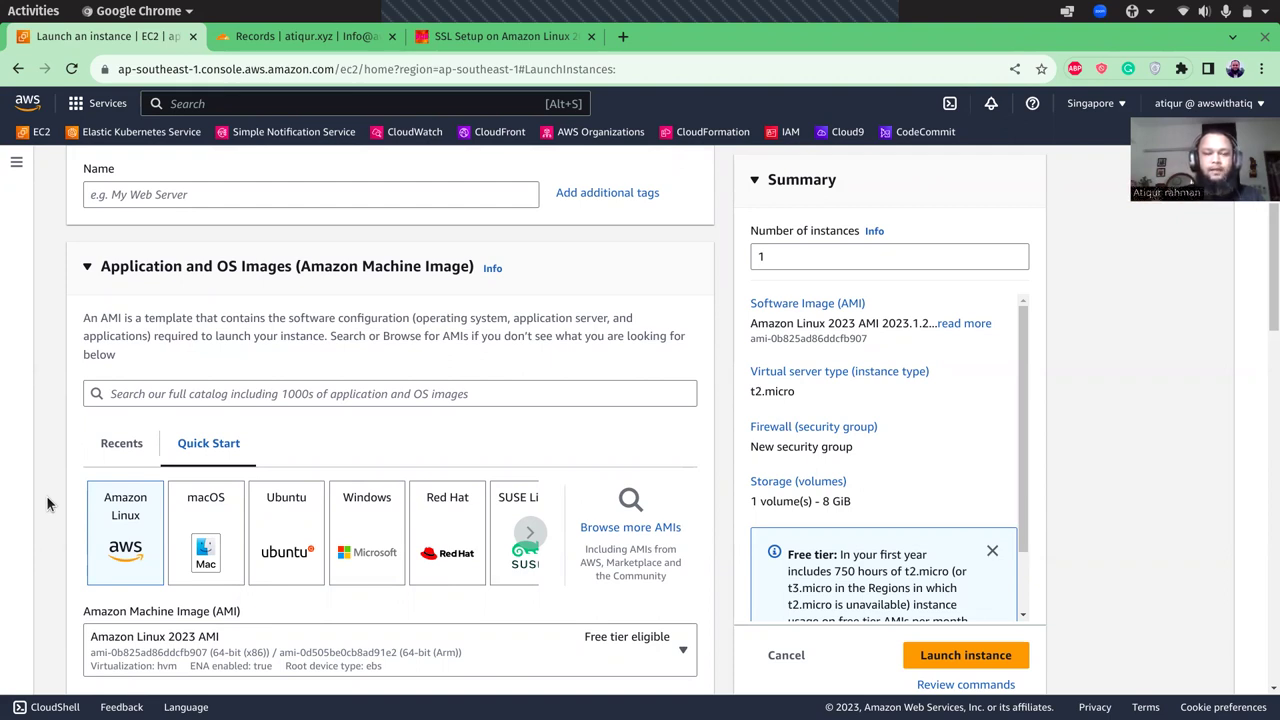
{"action": "left_click", "coordinate": [318, 199]}
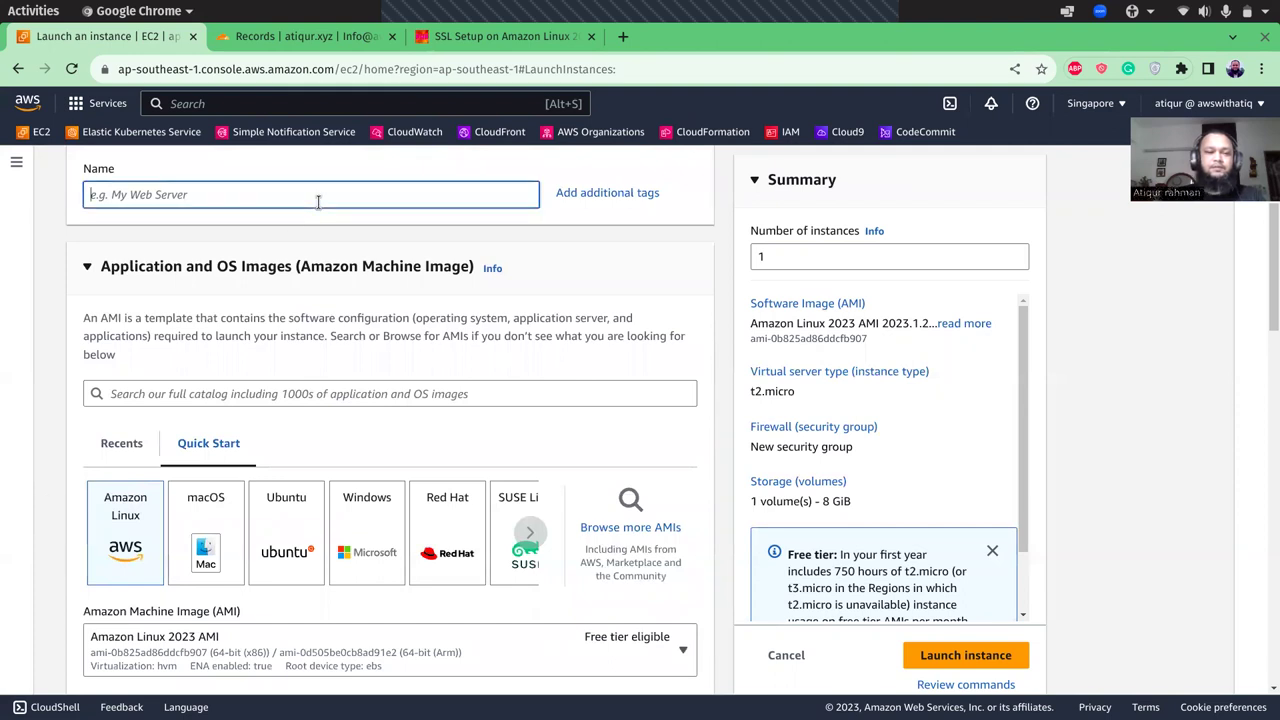
{"action": "type", "text": "web"}
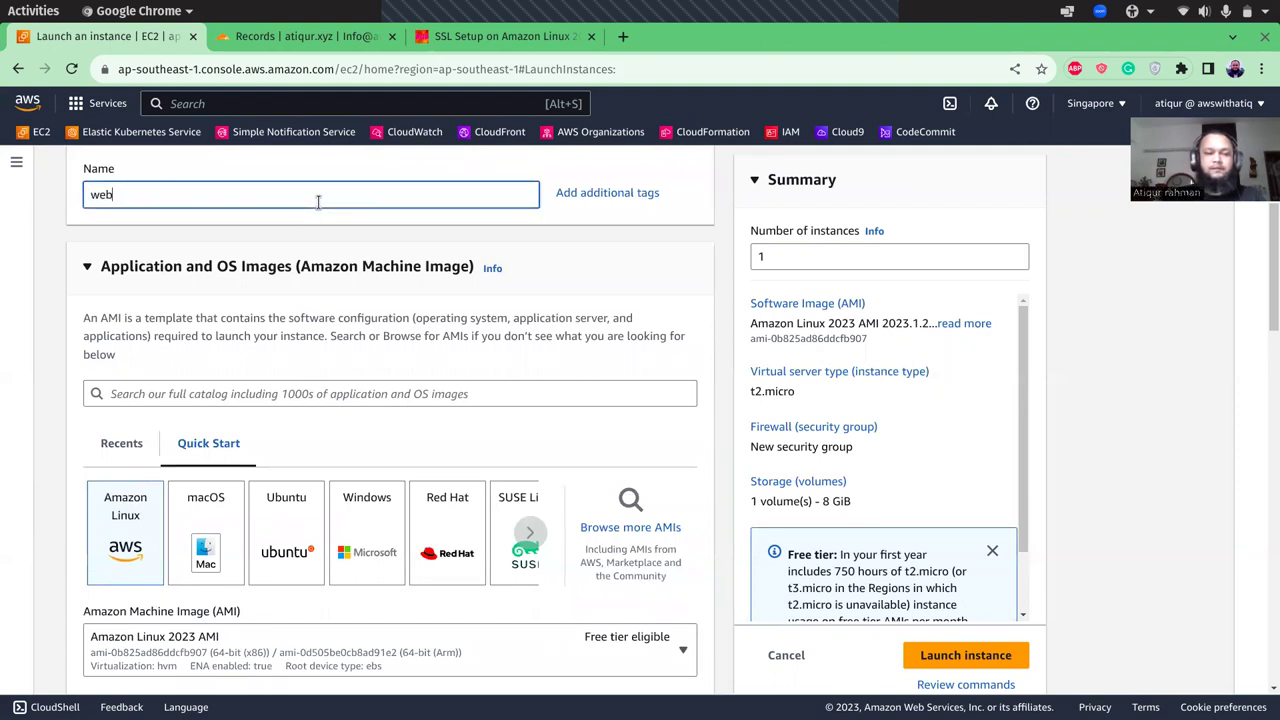
{"action": "left_click", "coordinate": [40, 460]}
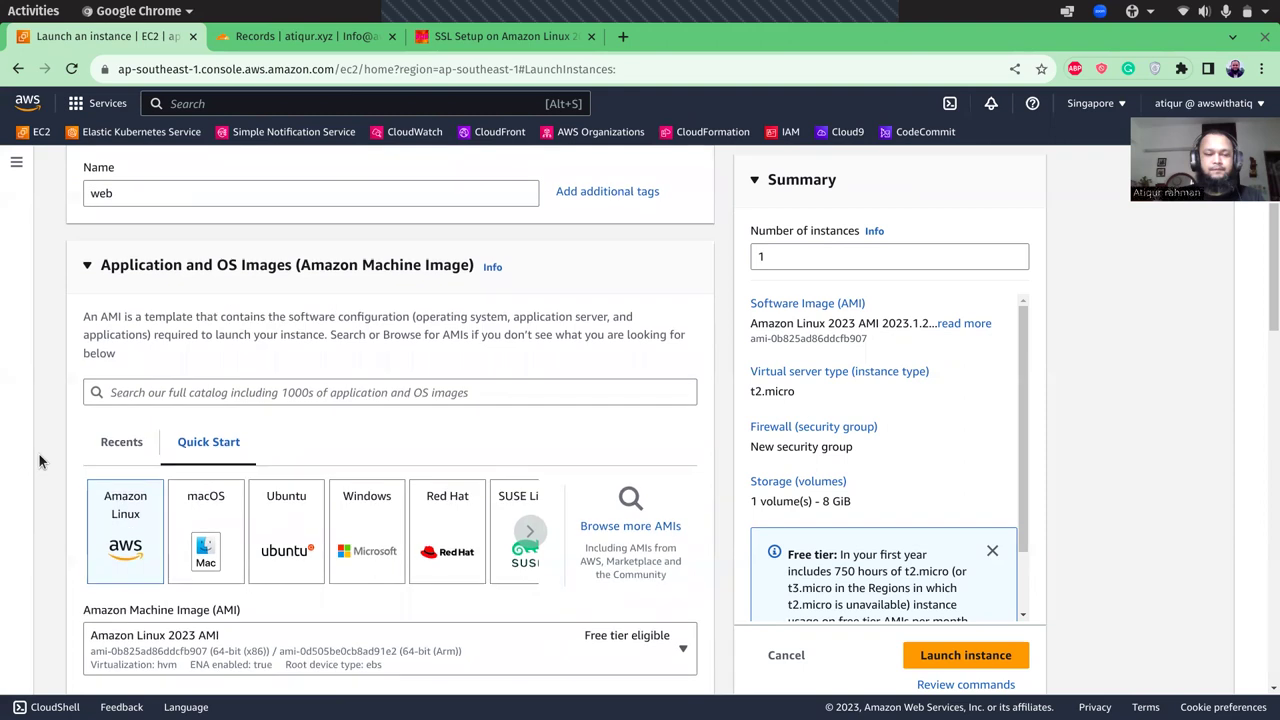
{"action": "scroll", "coordinate": [40, 460], "scroll_direction": "down", "scroll_amount": 5}
{"action": "scroll", "coordinate": [40, 460], "scroll_direction": "down", "scroll_amount": 4}
{"action": "scroll", "coordinate": [40, 460], "scroll_direction": "down", "scroll_amount": 2}
{"action": "scroll", "coordinate": [80, 440], "scroll_direction": "up", "scroll_amount": 1}
- Choose the existing key pair and allow HTTPS and HTTP, but not SSH, in the security group
{"action": "left_click", "coordinate": [180, 388]}
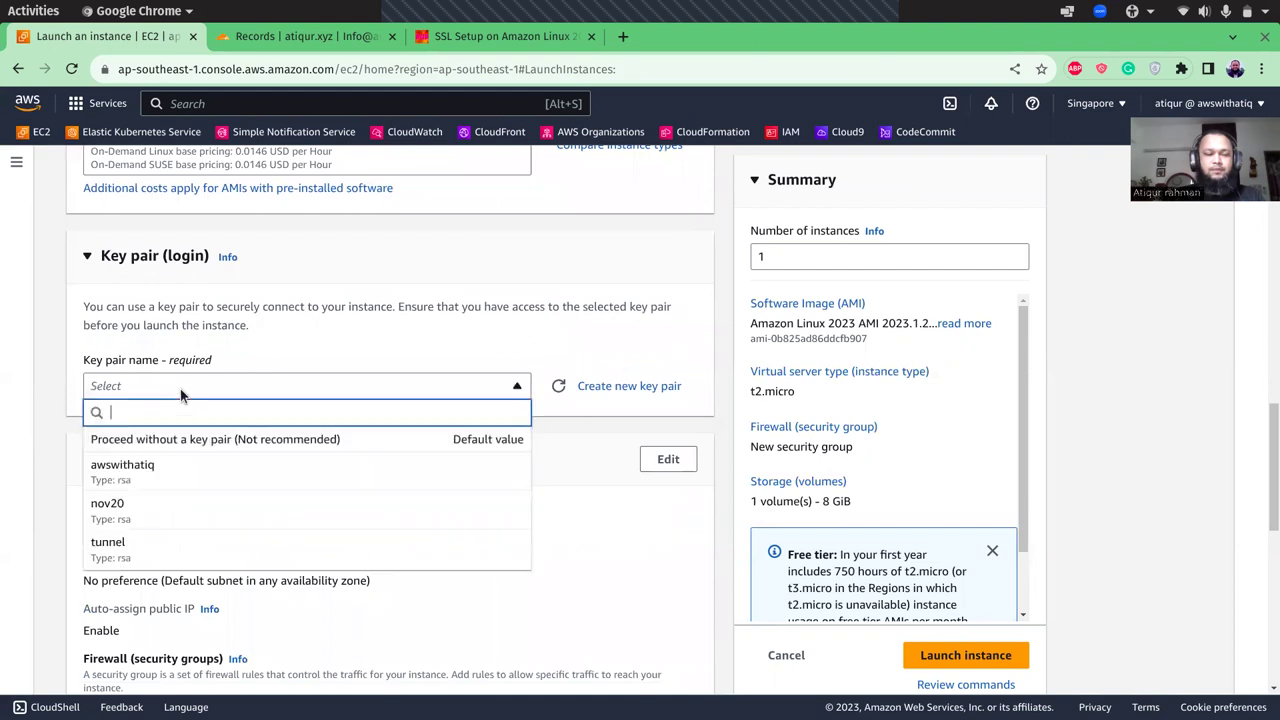
{"action": "left_click", "coordinate": [157, 474]}
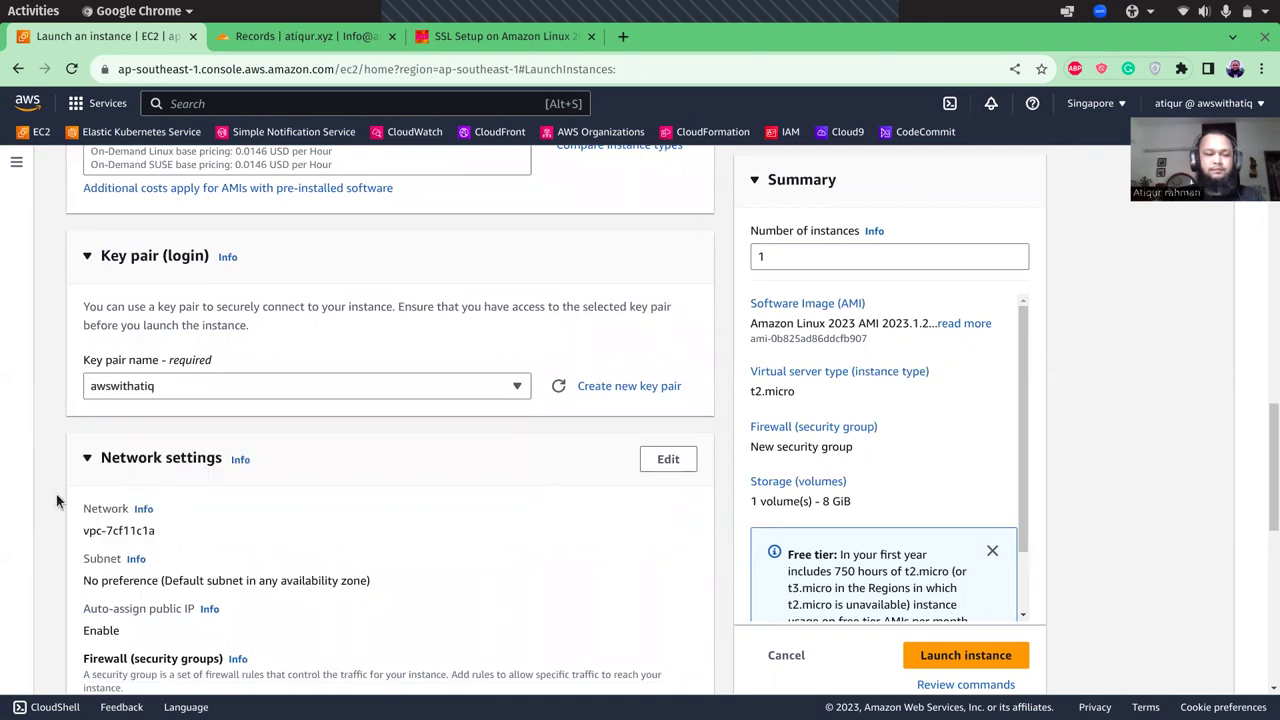
{"action": "scroll", "coordinate": [56, 500], "scroll_direction": "down", "scroll_amount": 4}
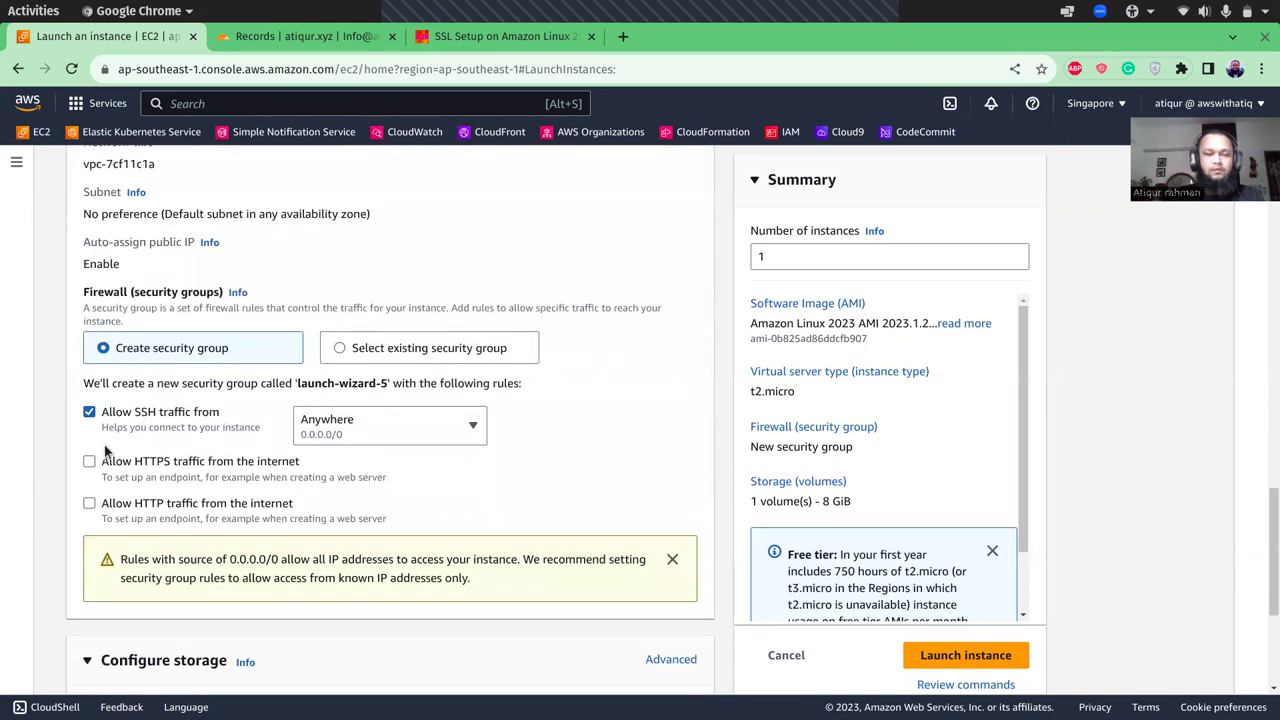
{"action": "left_click", "coordinate": [89, 412]}
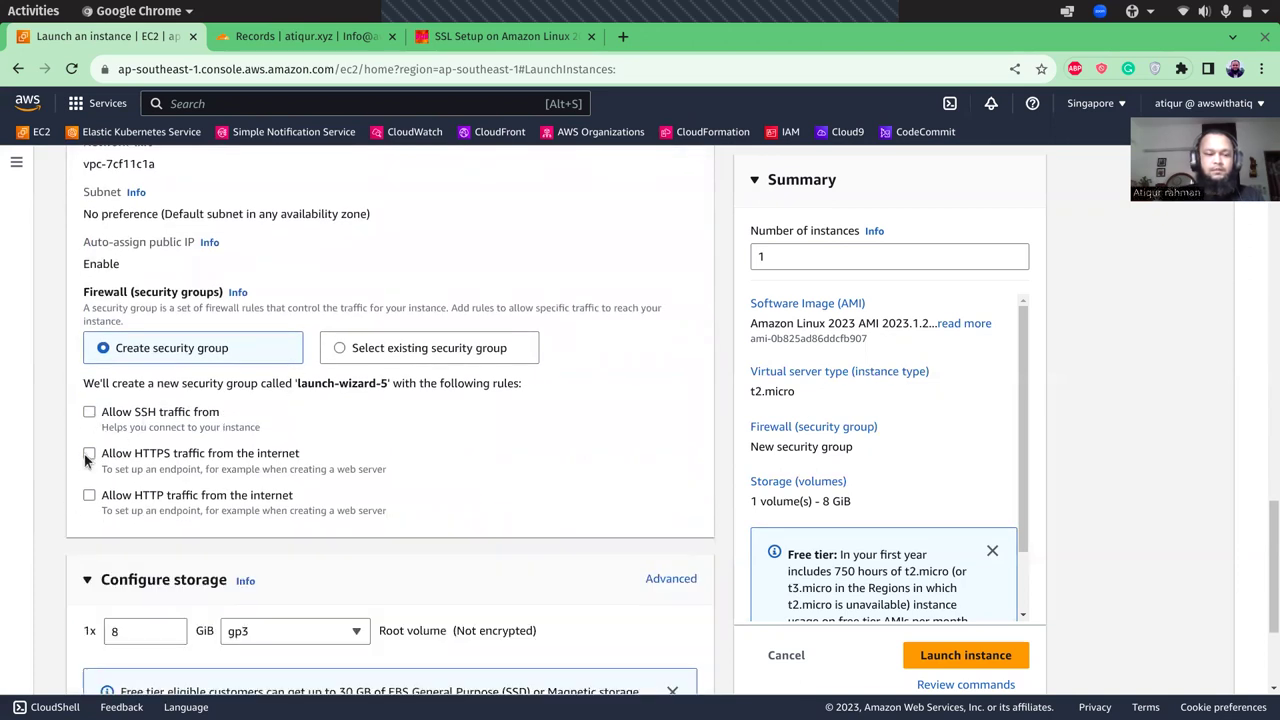
{"action": "left_click", "coordinate": [89, 453]}
{"action": "left_click", "coordinate": [88, 496]}
- Keep the 8 GiB gp3 root volume and expand Advanced details
{"action": "scroll", "coordinate": [50, 498], "scroll_direction": "down", "scroll_amount": 3}
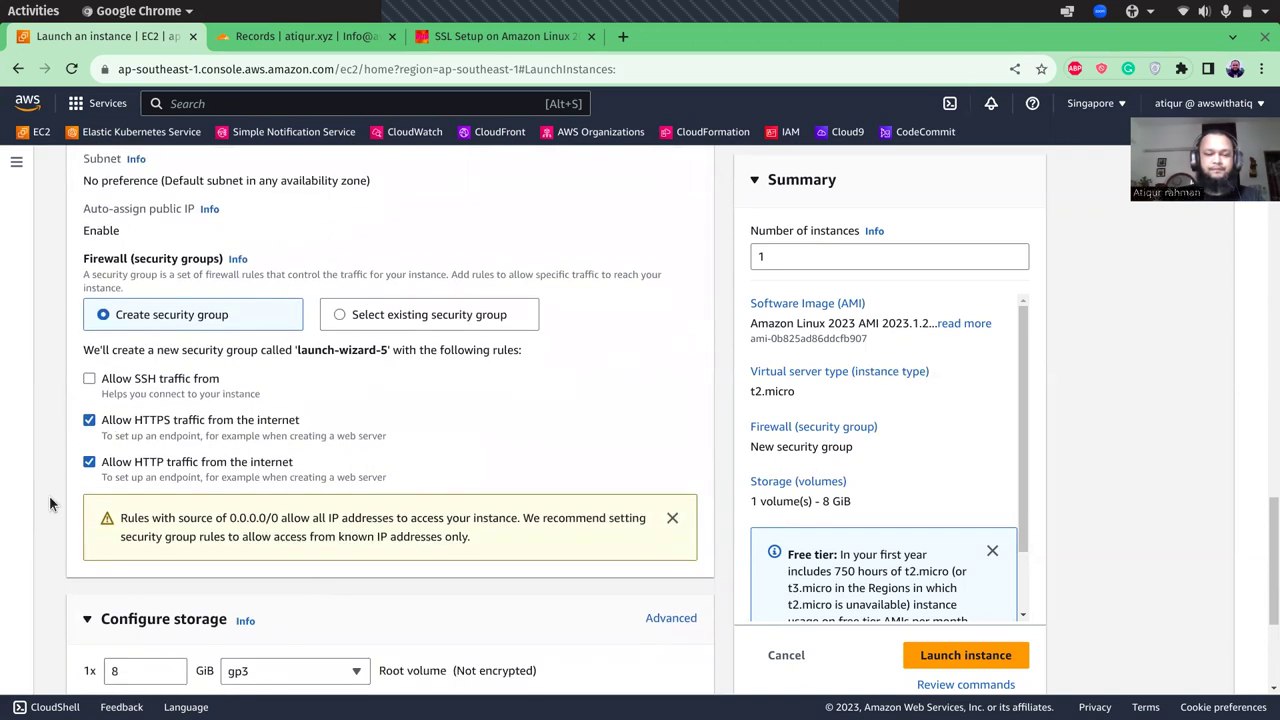
{"action": "scroll", "coordinate": [49, 495], "scroll_direction": "down", "scroll_amount": 3}
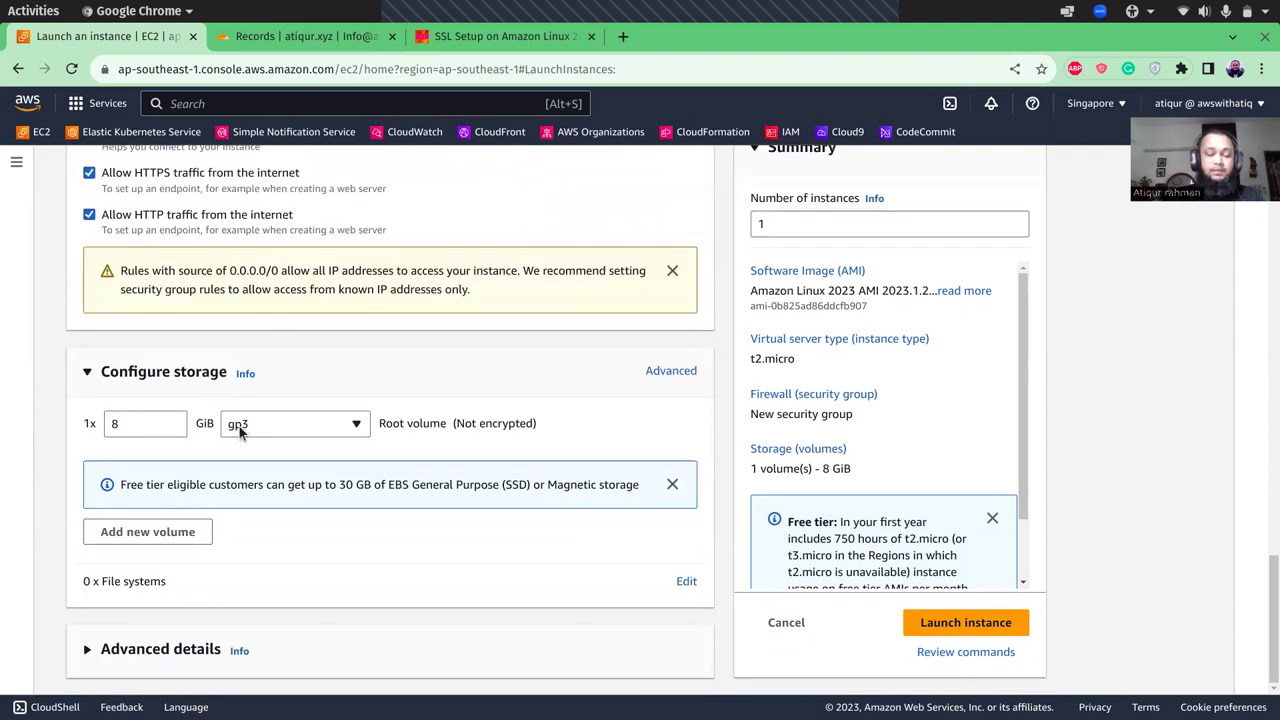
{"action": "left_click", "coordinate": [239, 426]}
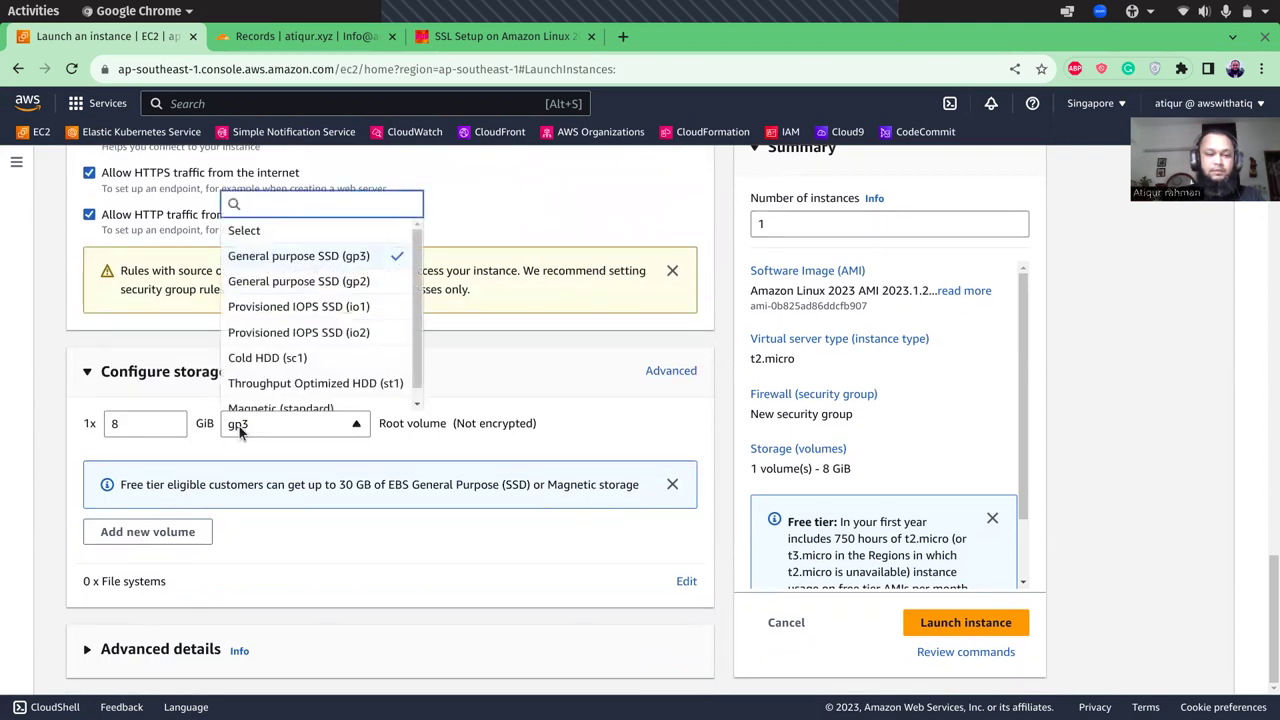
{"action": "left_click", "coordinate": [239, 426]}
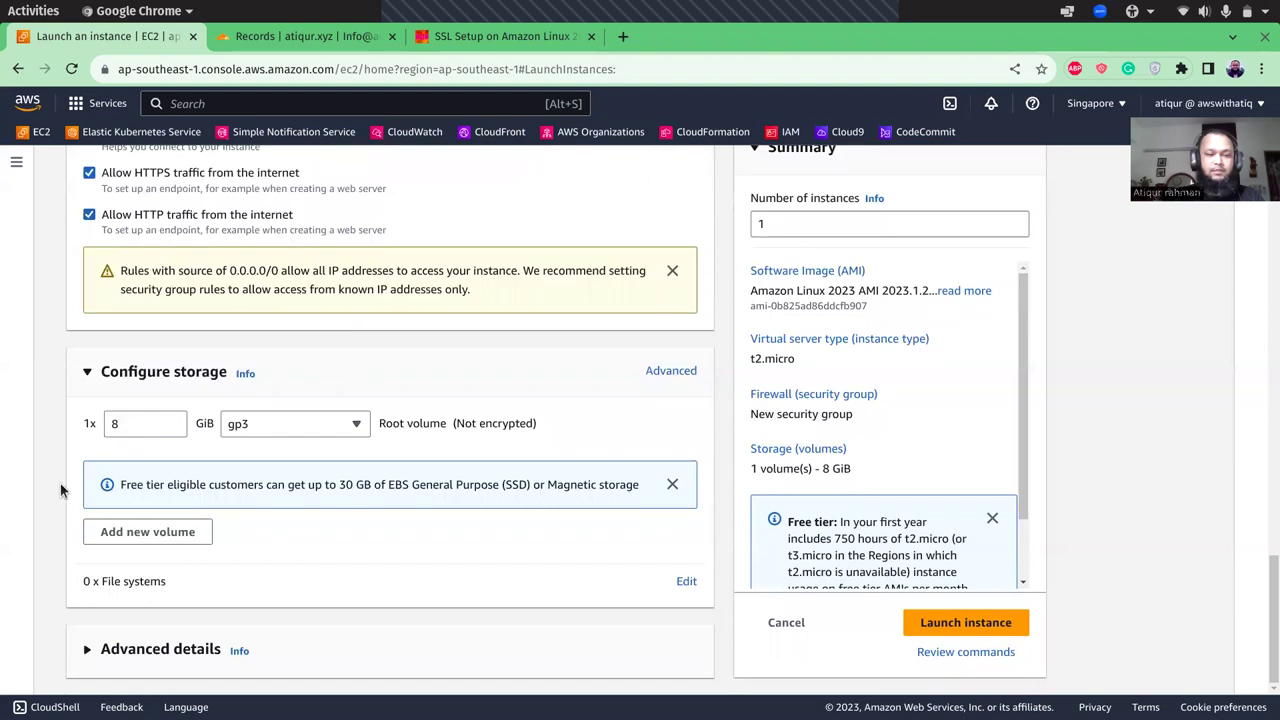
{"action": "left_click", "coordinate": [88, 648]}
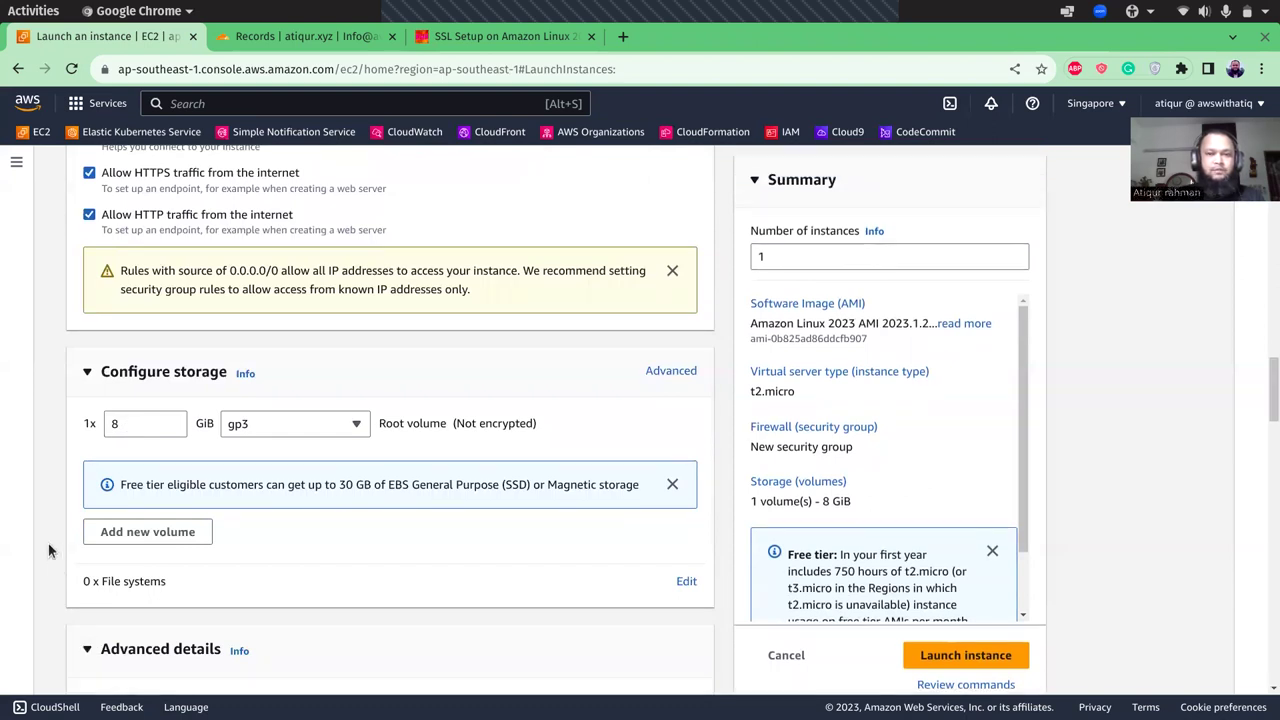
- Attach the ec2role IAM instance profile under Advanced details
{"action": "scroll", "coordinate": [48, 543], "scroll_direction": "down", "scroll_amount": 1}
{"action": "scroll", "coordinate": [48, 549], "scroll_direction": "down", "scroll_amount": 5}
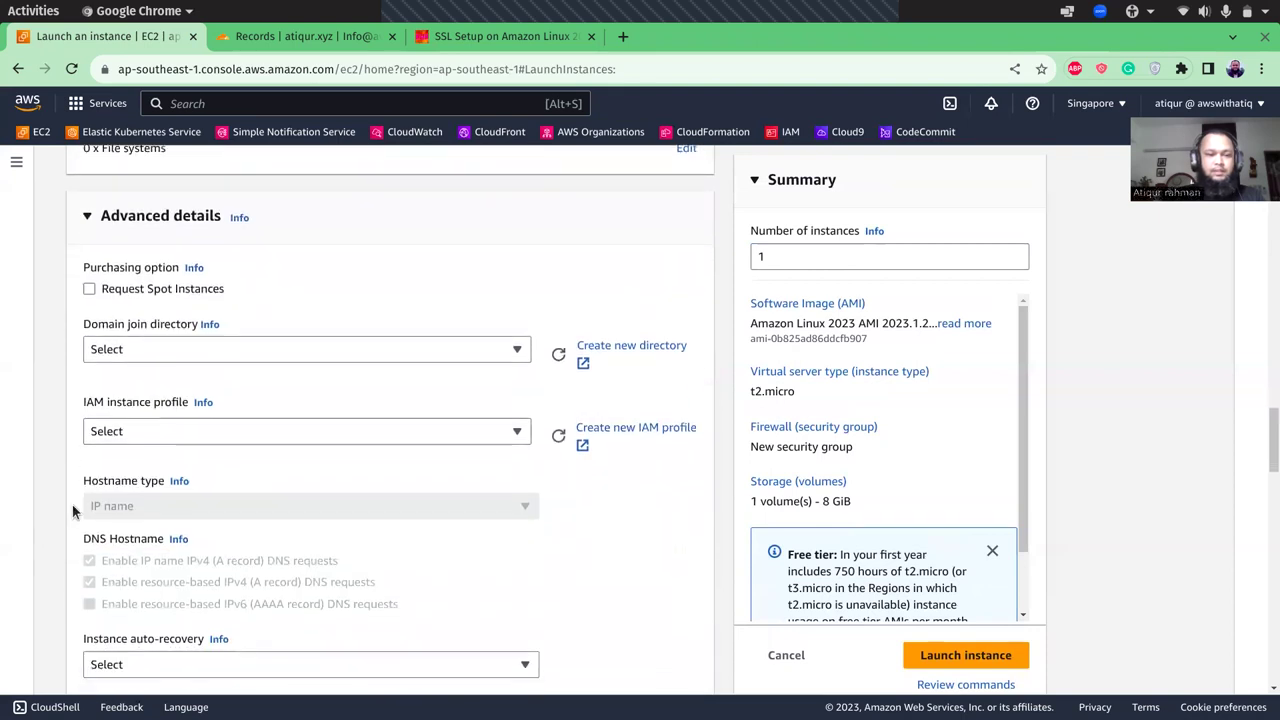
{"action": "left_click", "coordinate": [145, 431]}
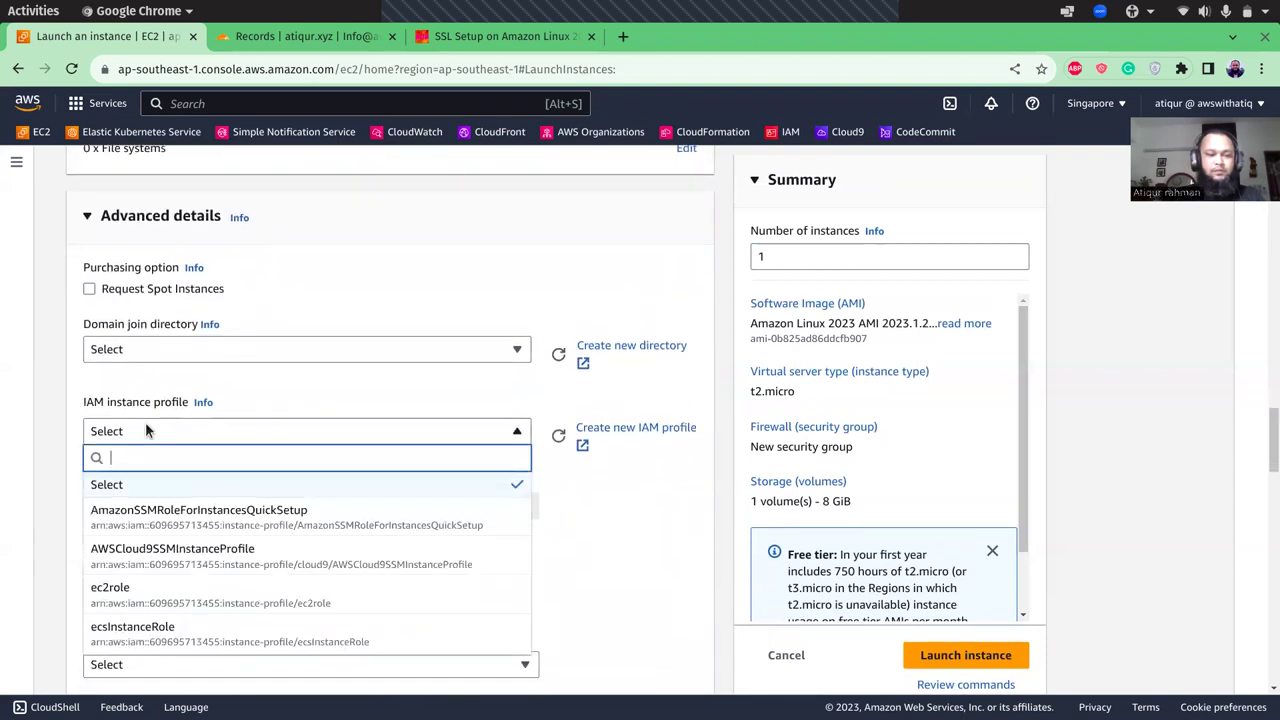
{"action": "left_click", "coordinate": [136, 600]}
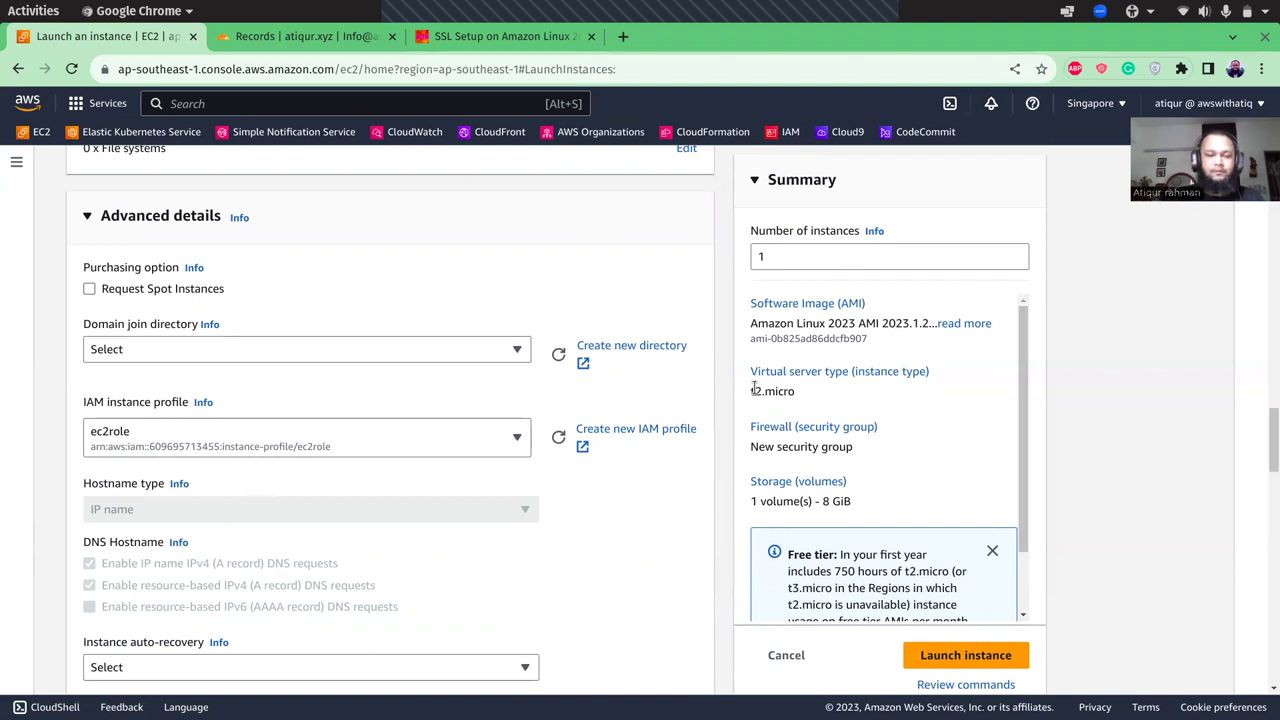
{"action": "scroll", "coordinate": [723, 491], "scroll_direction": "down", "scroll_amount": 5}
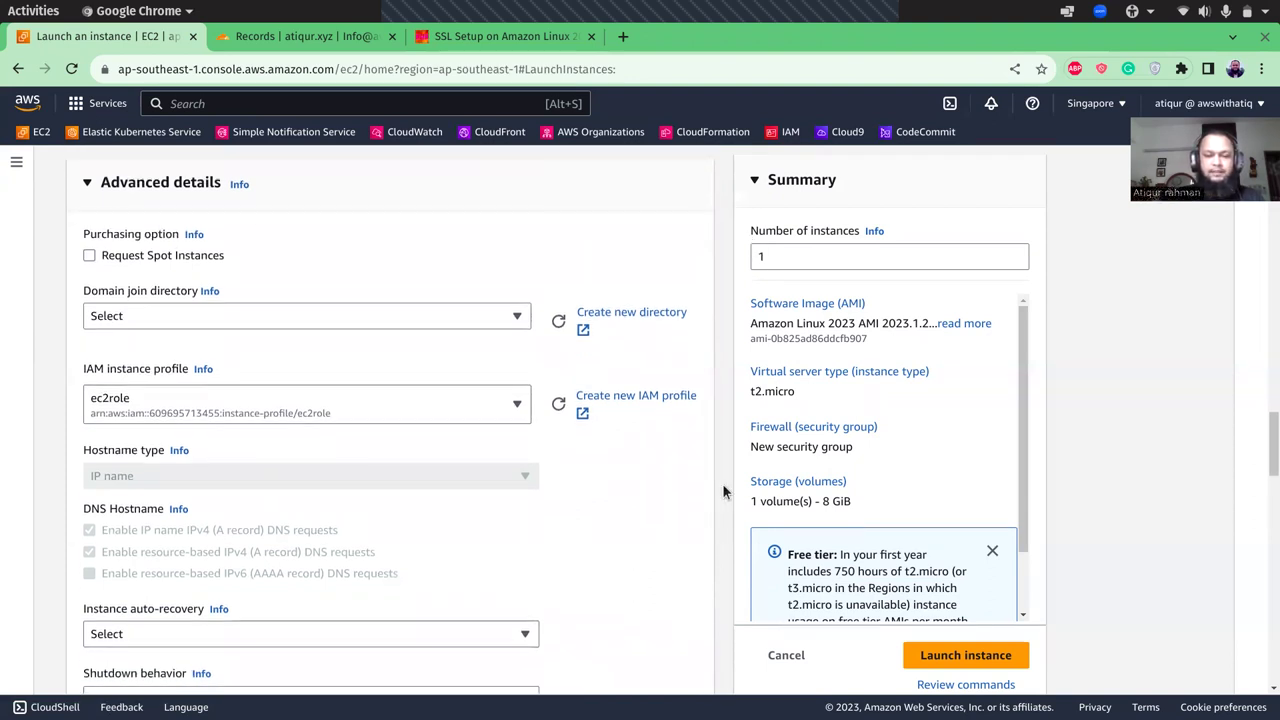
- Set Termination protection to Enable and scroll down to the User data box
{"action": "scroll", "coordinate": [723, 491], "scroll_direction": "down", "scroll_amount": 2}
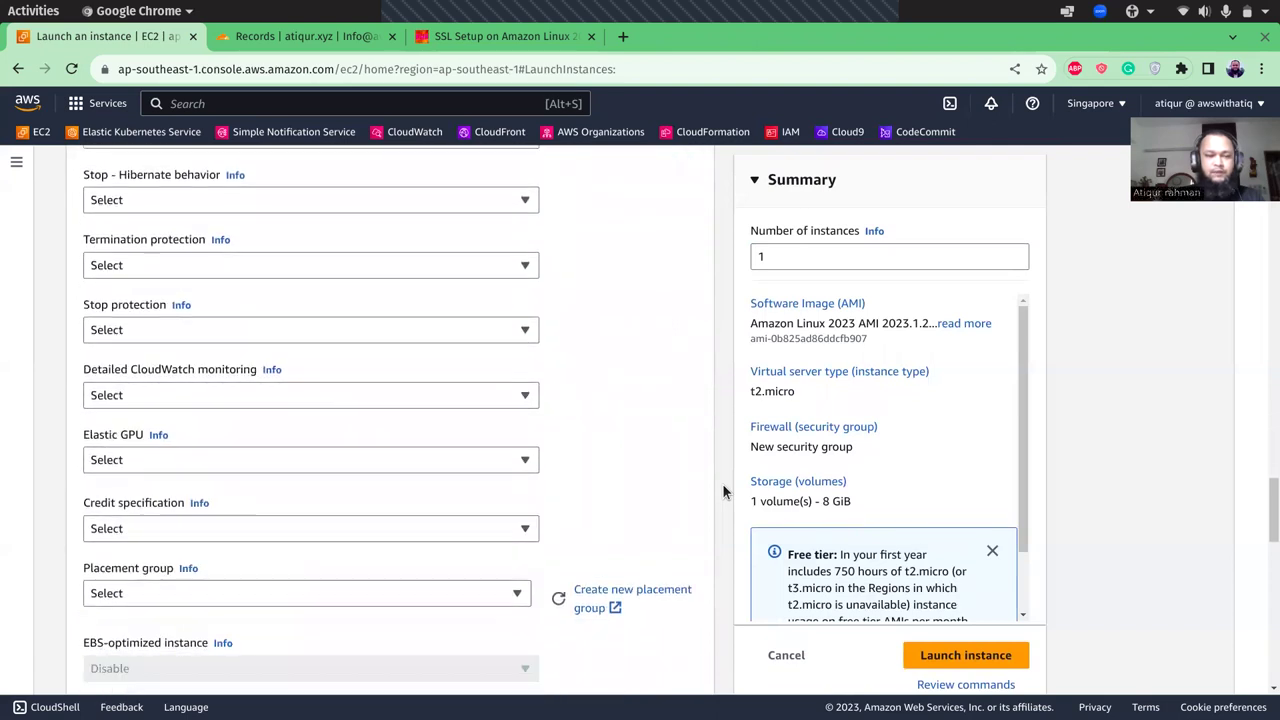
{"action": "scroll", "coordinate": [723, 491], "scroll_direction": "up", "scroll_amount": 2}
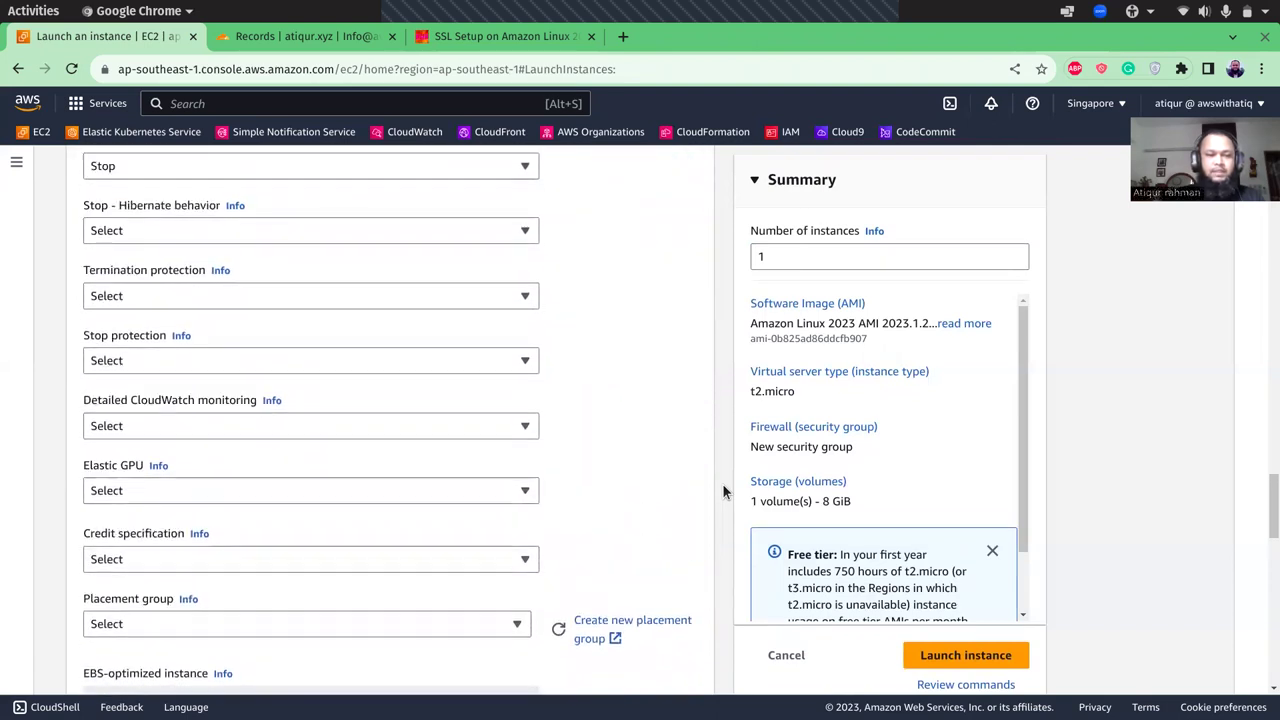
{"action": "left_click", "coordinate": [198, 300]}
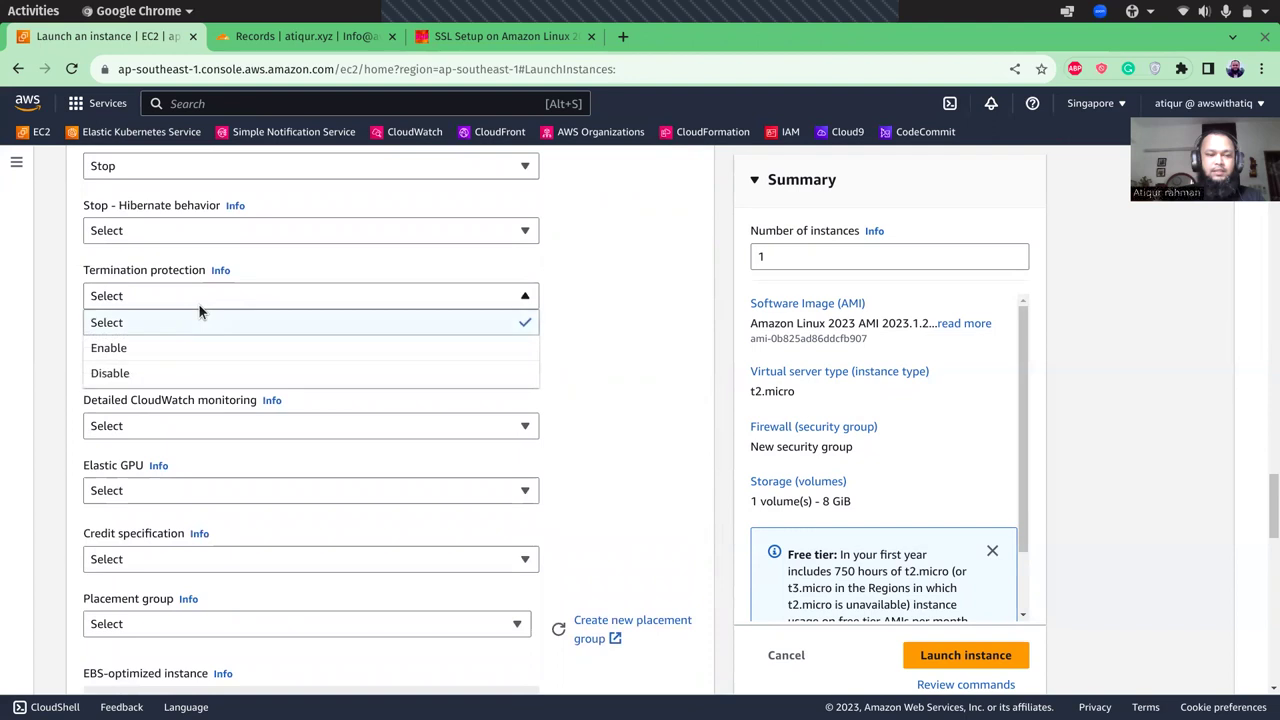
{"action": "left_click", "coordinate": [170, 350]}
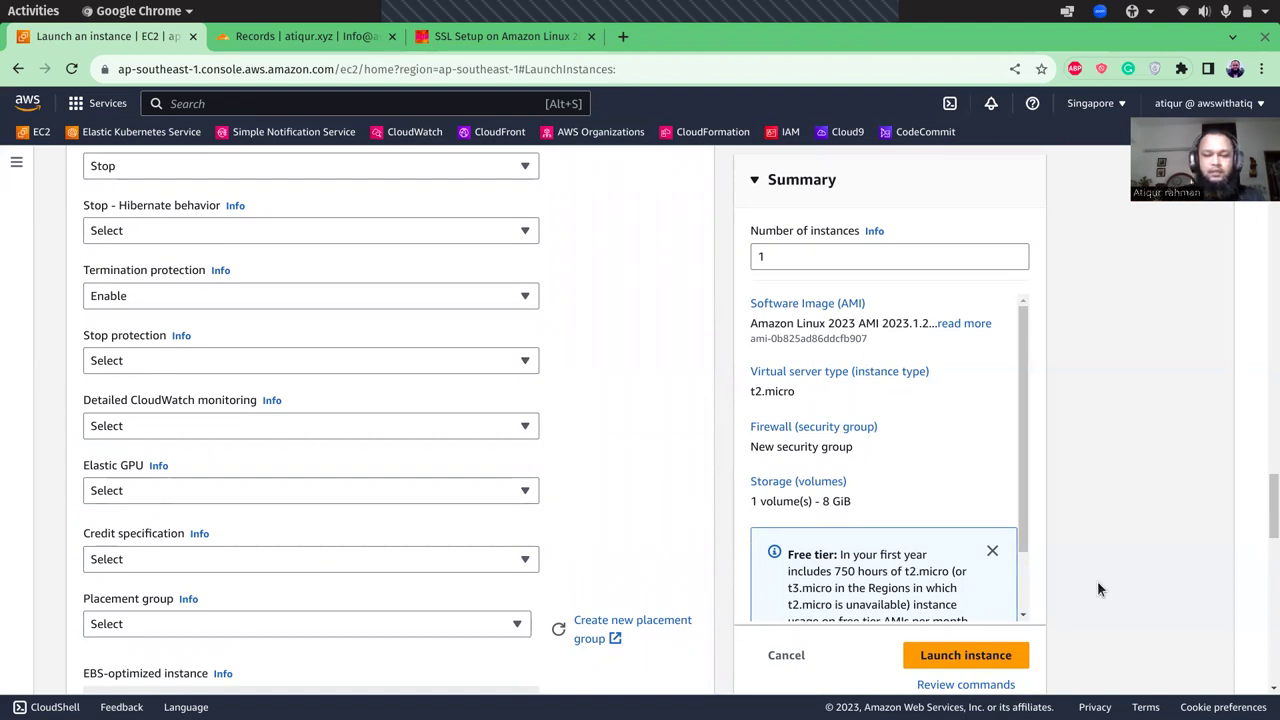
{"action": "left_click", "coordinate": [1266, 692]}
{"action": "scroll", "coordinate": [1266, 694], "scroll_direction": "down", "scroll_amount": 7}
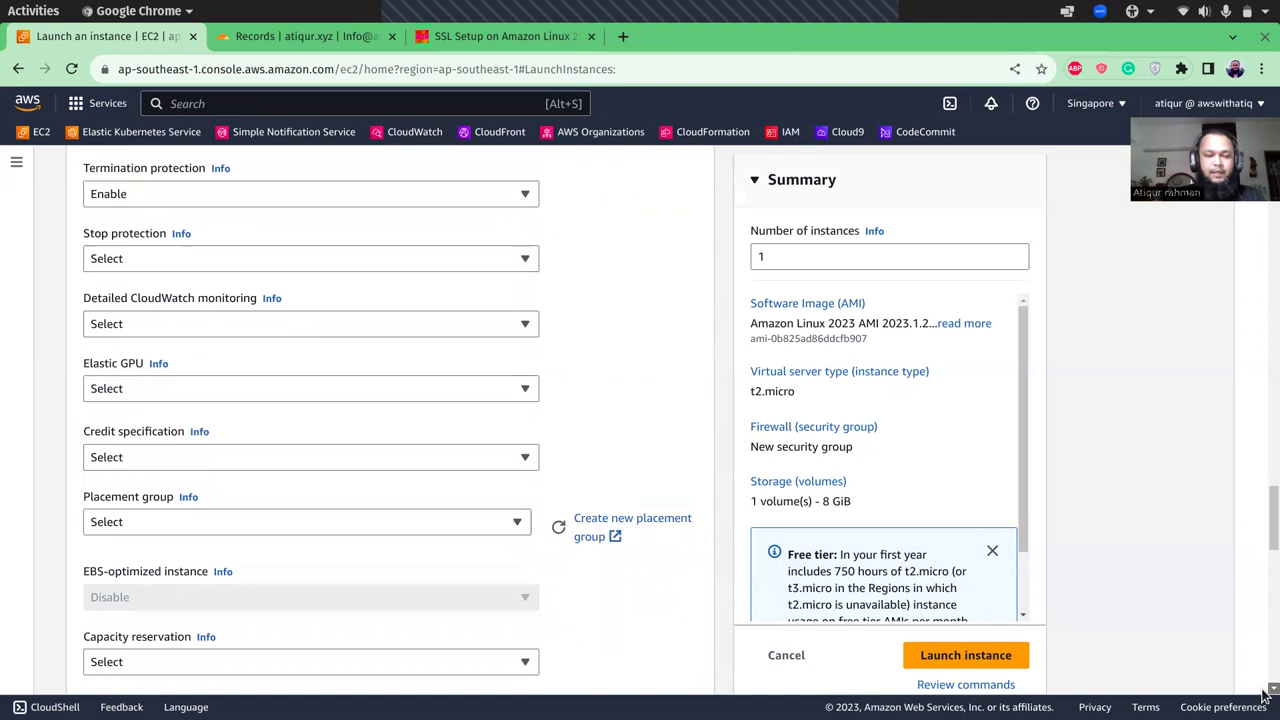
{"action": "scroll", "coordinate": [1266, 694], "scroll_direction": "down", "scroll_amount": 7}
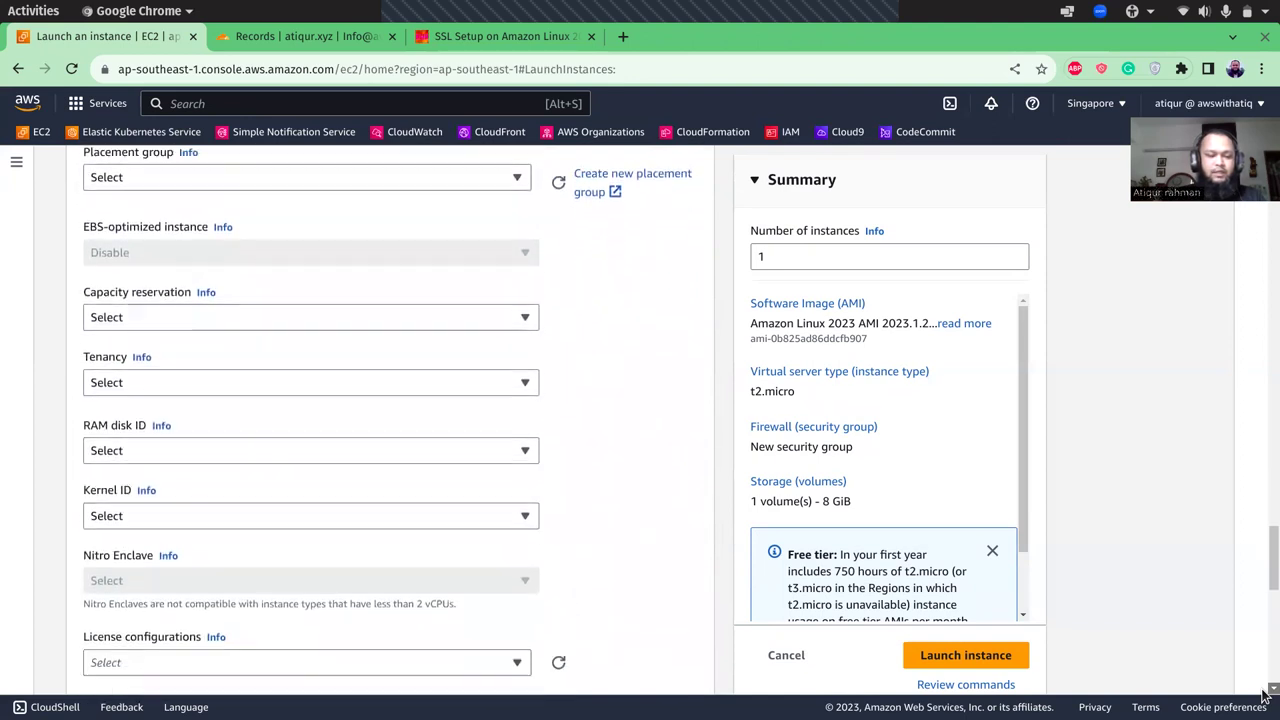
{"action": "scroll", "coordinate": [1266, 694], "scroll_direction": "down", "scroll_amount": 7}
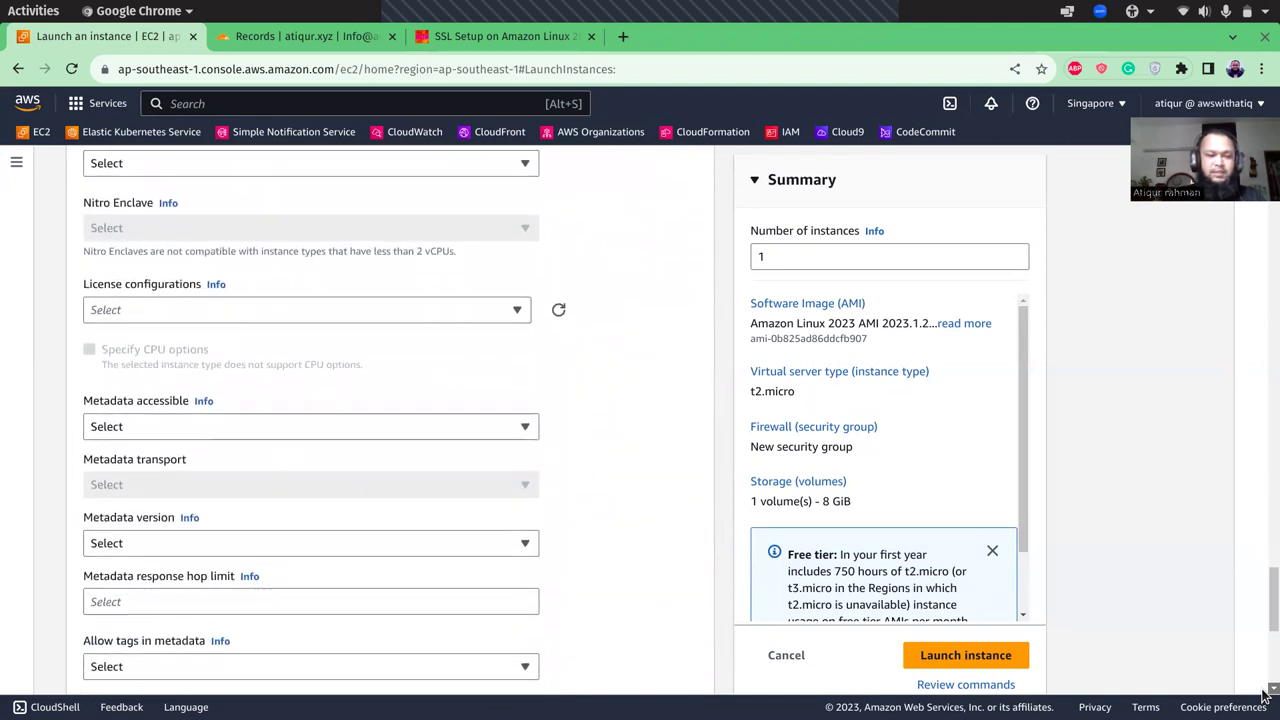
{"action": "scroll", "coordinate": [1266, 694], "scroll_direction": "down", "scroll_amount": 4}
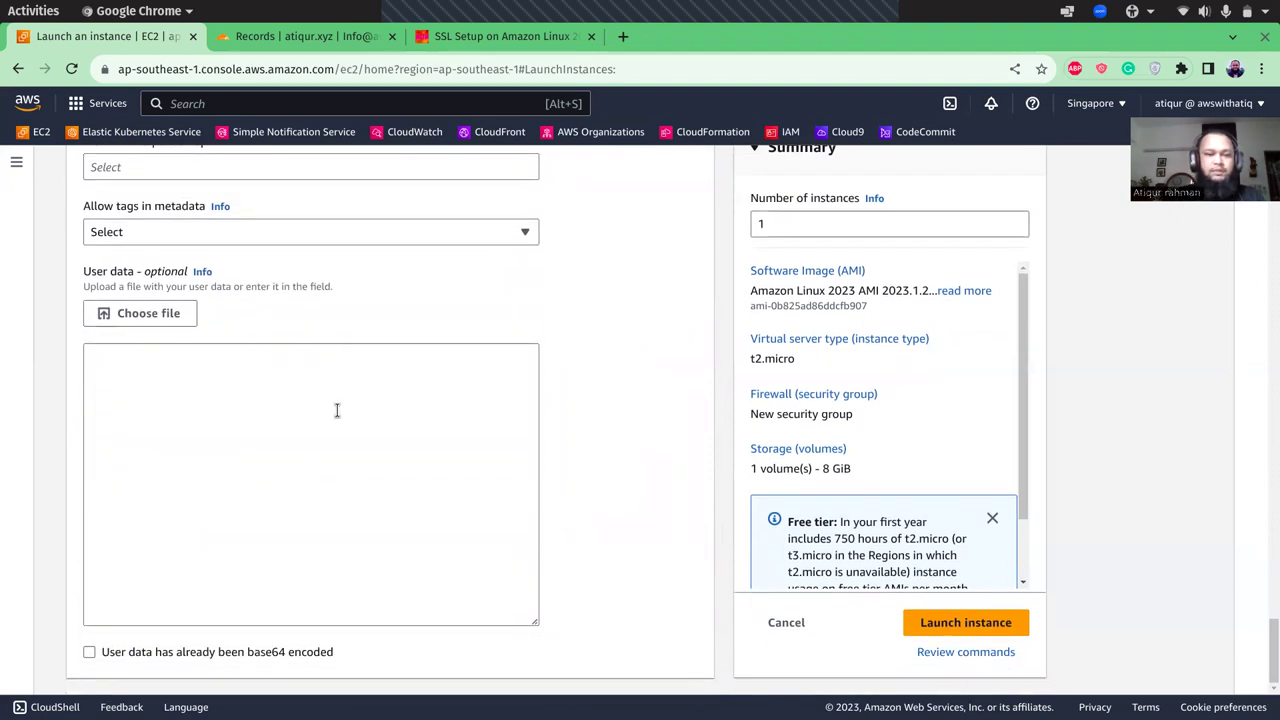
- Launch the web instance and view its summary showing public IPv4 54.169.74.65
{"action": "left_click", "coordinate": [937, 627]}
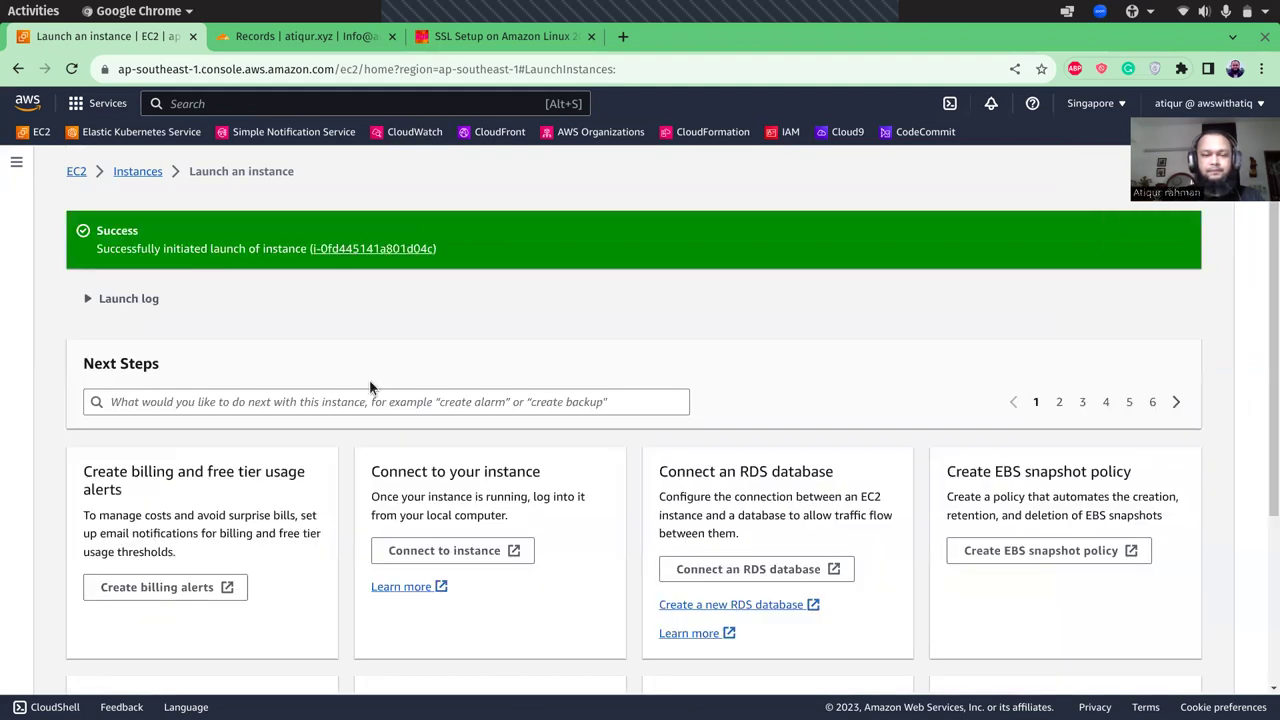
{"action": "left_click", "coordinate": [372, 254]}
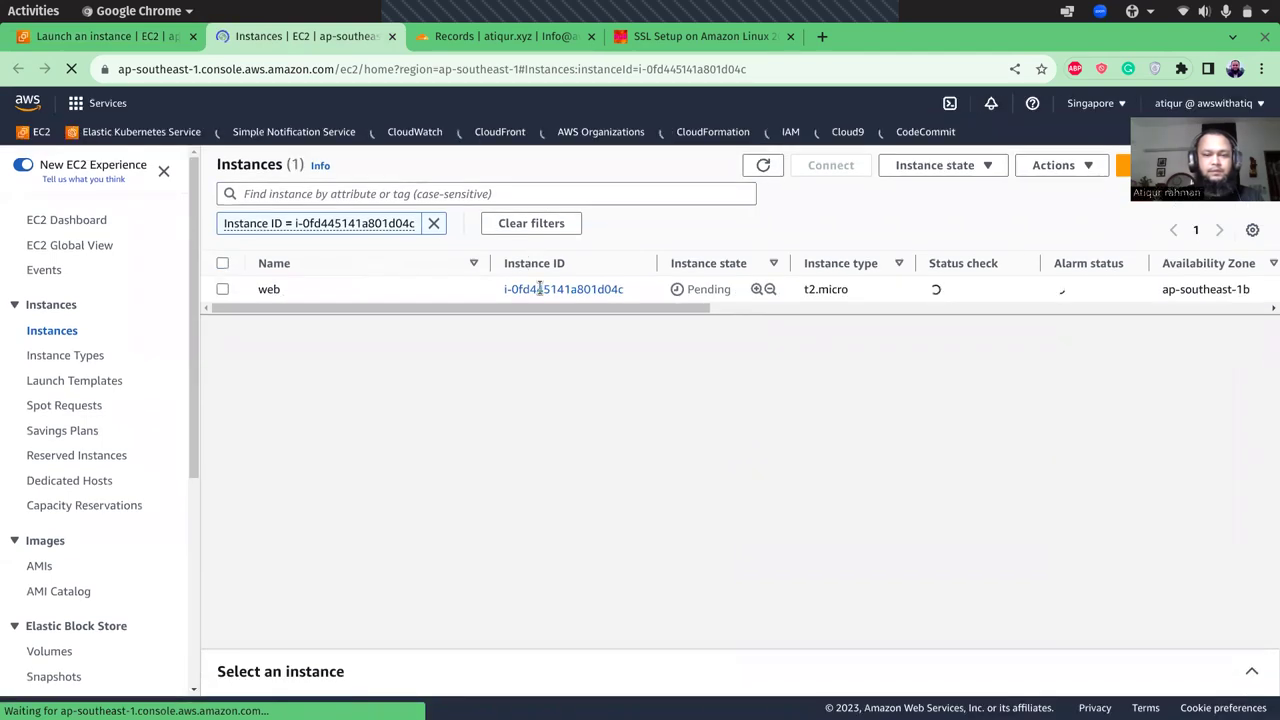
{"action": "left_click", "coordinate": [543, 290]}
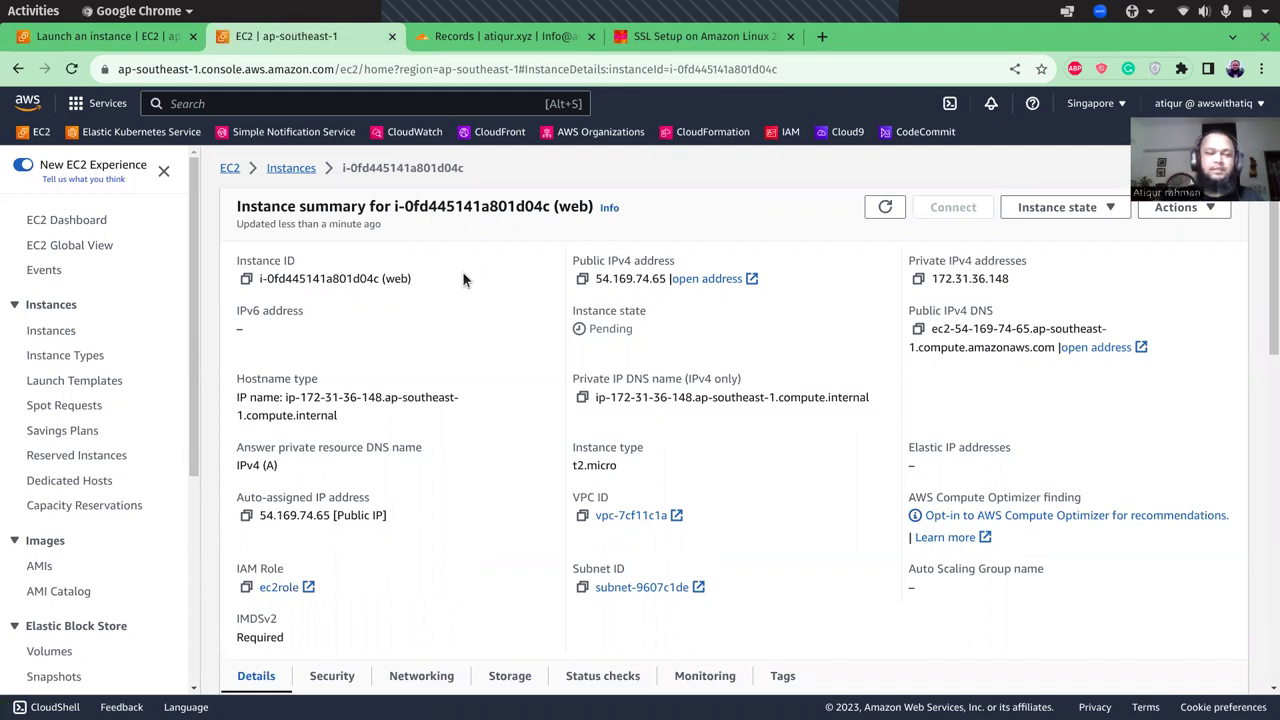
{"action": "left_click", "coordinate": [72, 70]}
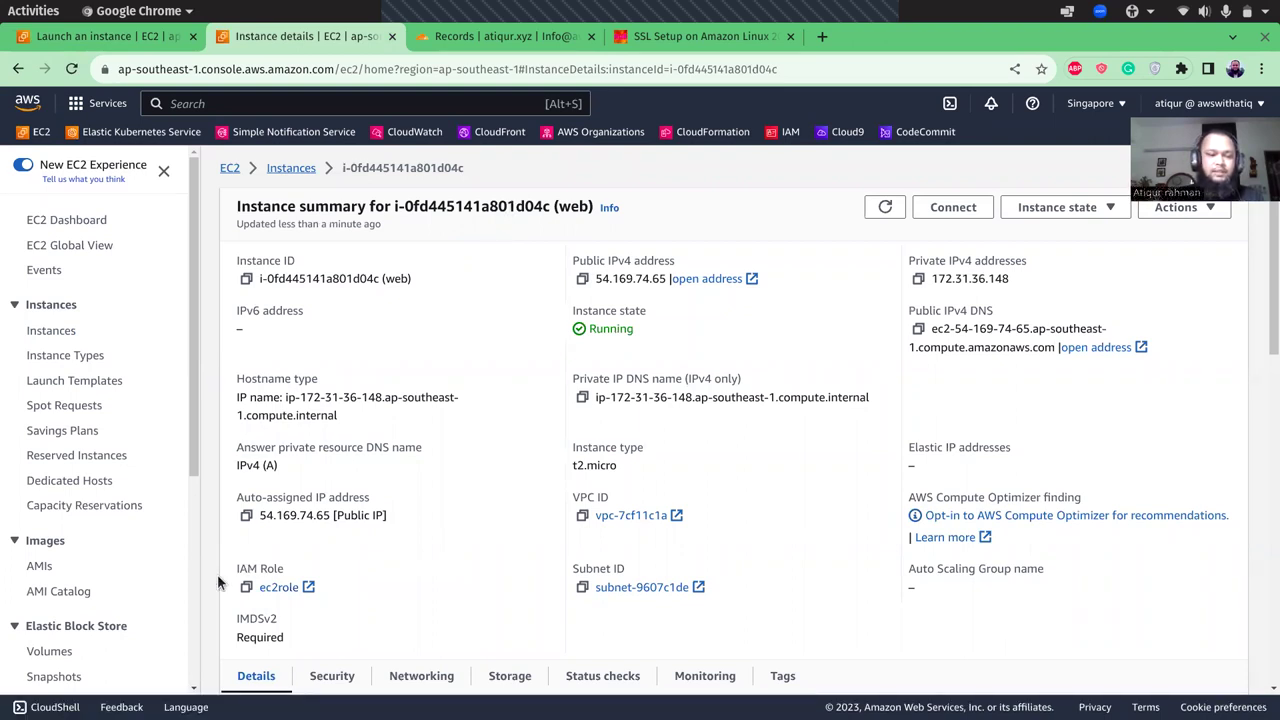
{"action": "scroll", "coordinate": [195, 613], "scroll_direction": "down", "scroll_amount": 4}
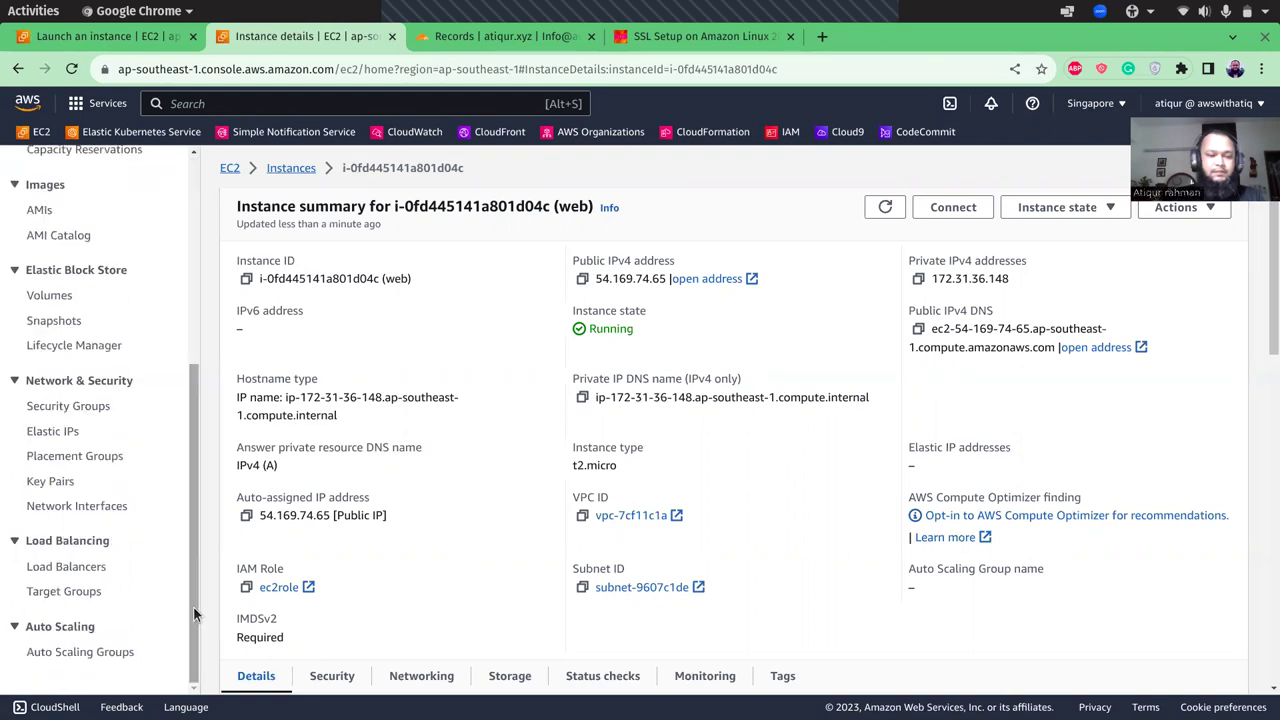
- Allocate a new Elastic IP address from Amazon's IPv4 pool
{"action": "left_click", "coordinate": [53, 431]}
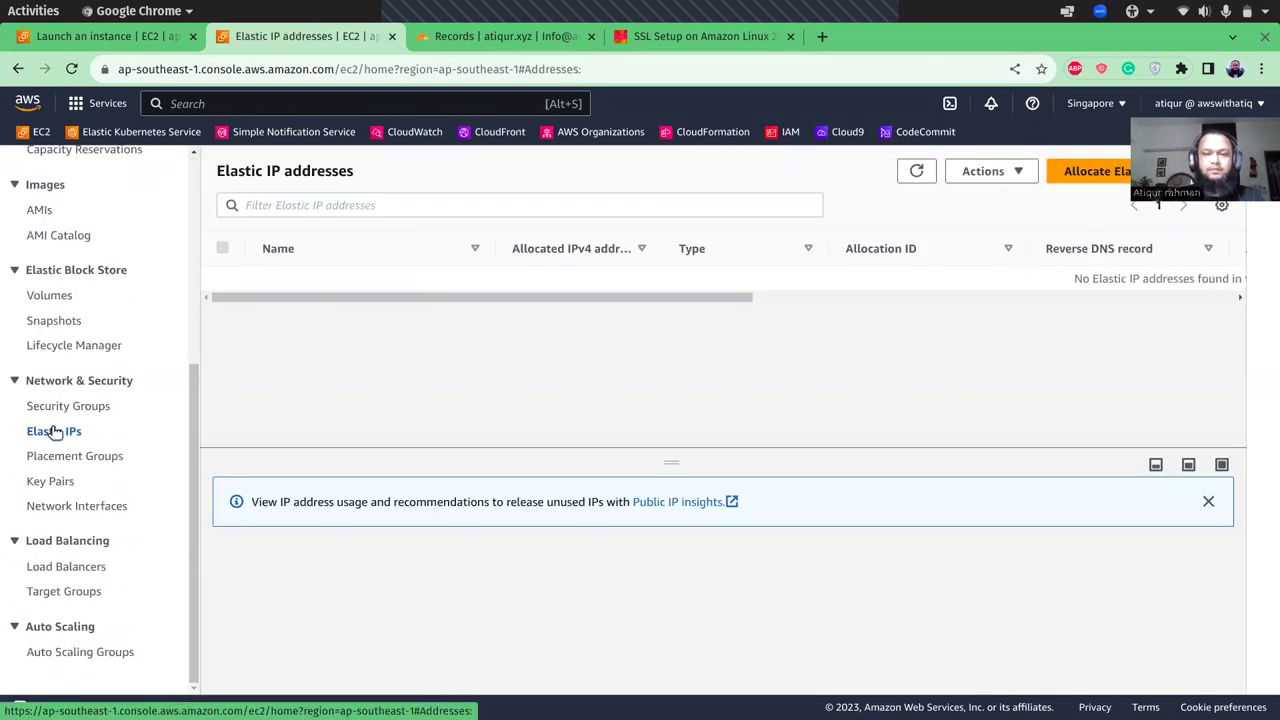
{"action": "left_click", "coordinate": [1090, 171]}
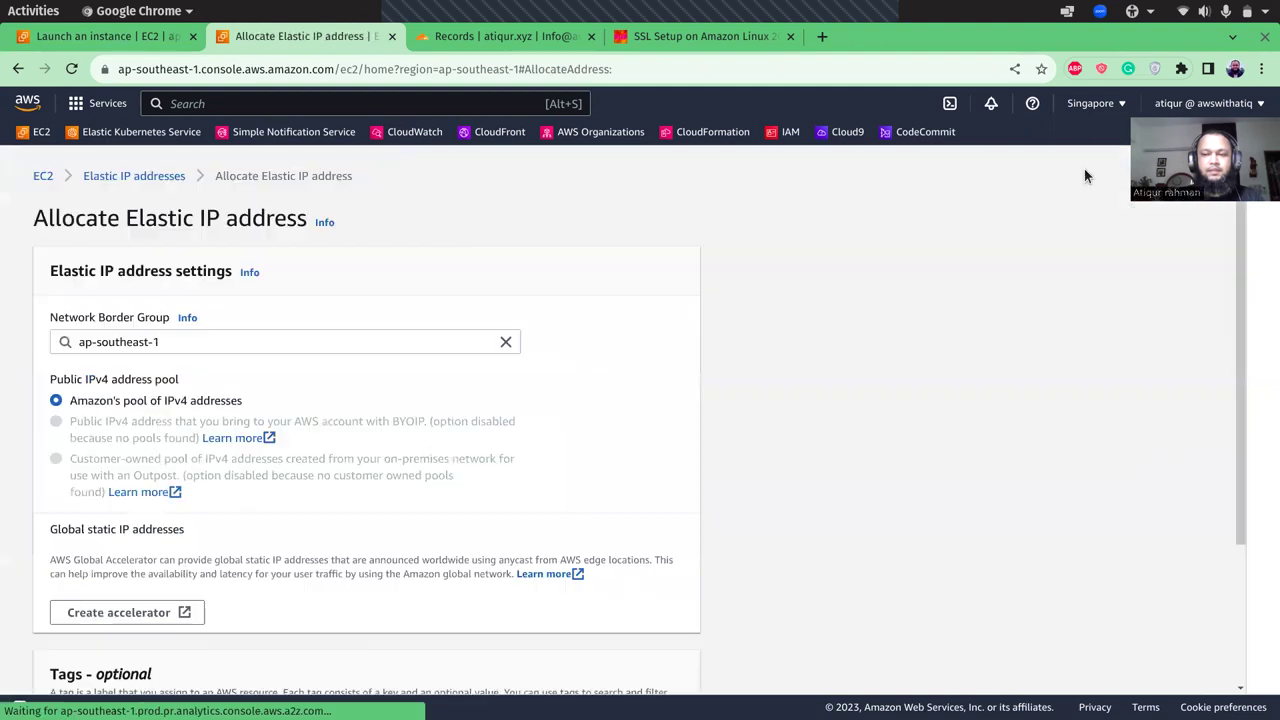
{"action": "scroll", "coordinate": [855, 382], "scroll_direction": "down", "scroll_amount": 3}
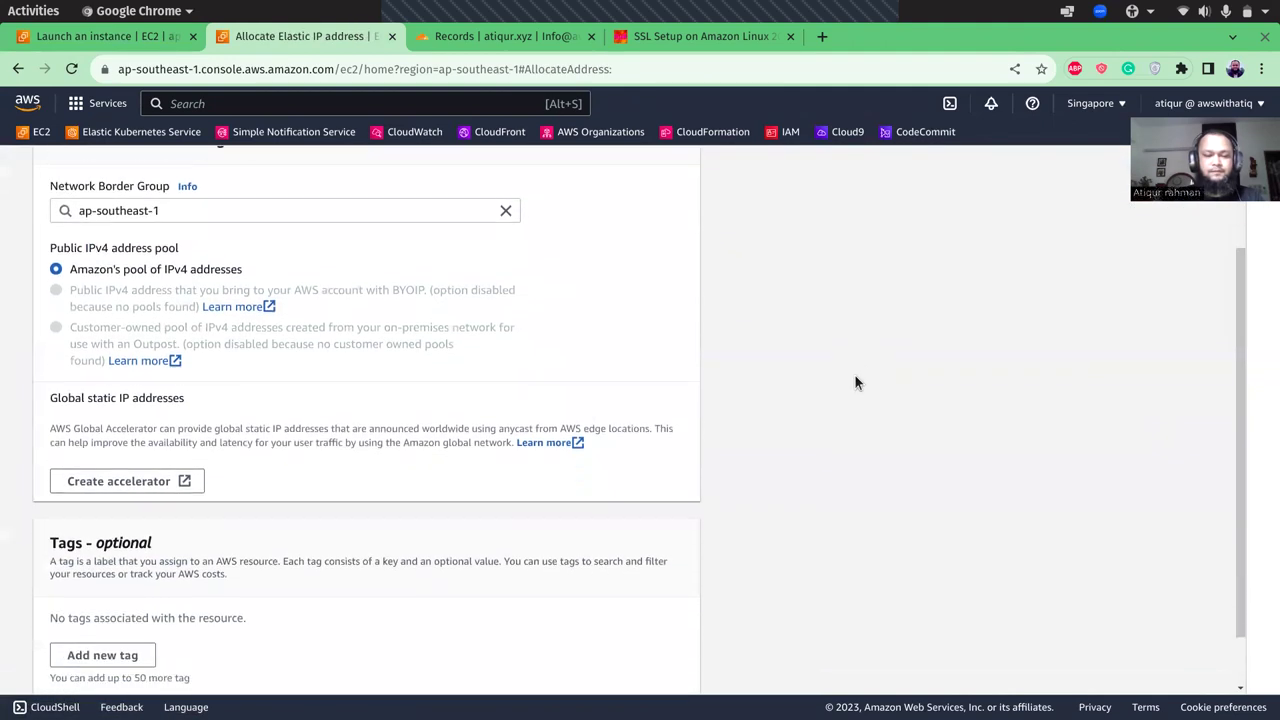
{"action": "left_click", "coordinate": [668, 664]}
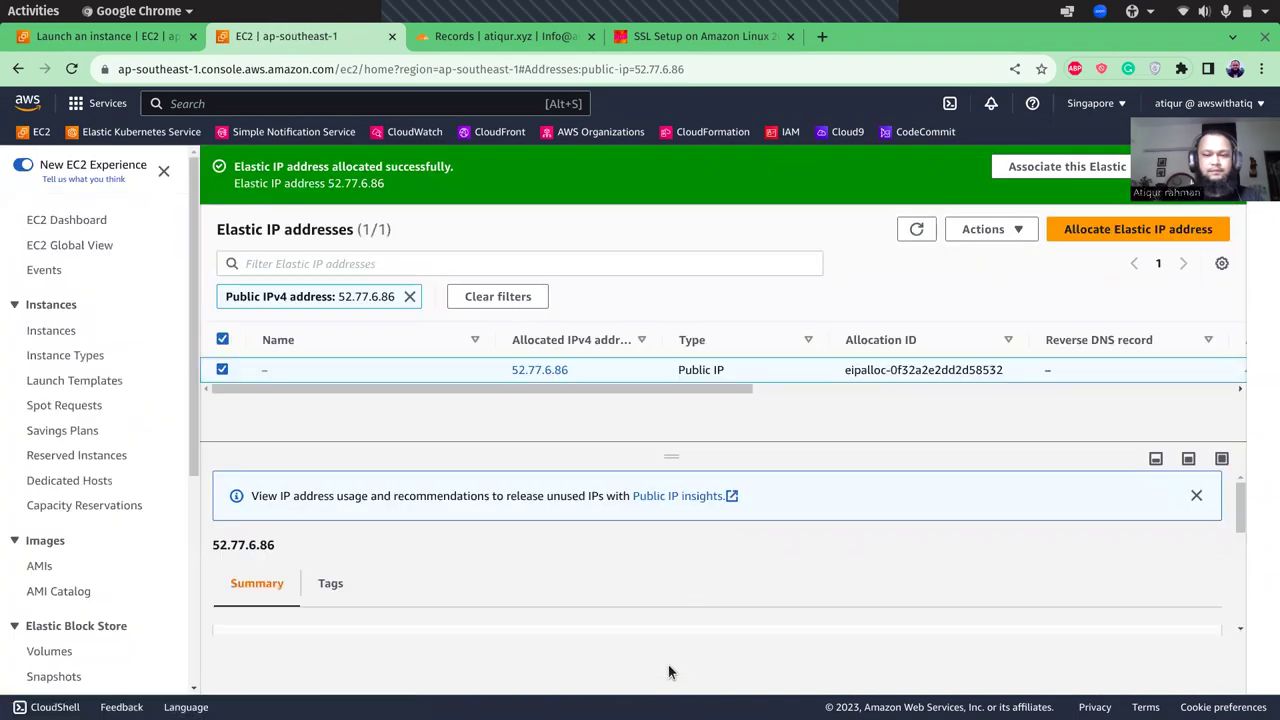
- Associate Elastic IP 52.77.6.86 with the web instance i-0fd445141a801d04c
{"action": "left_click", "coordinate": [1030, 172]}
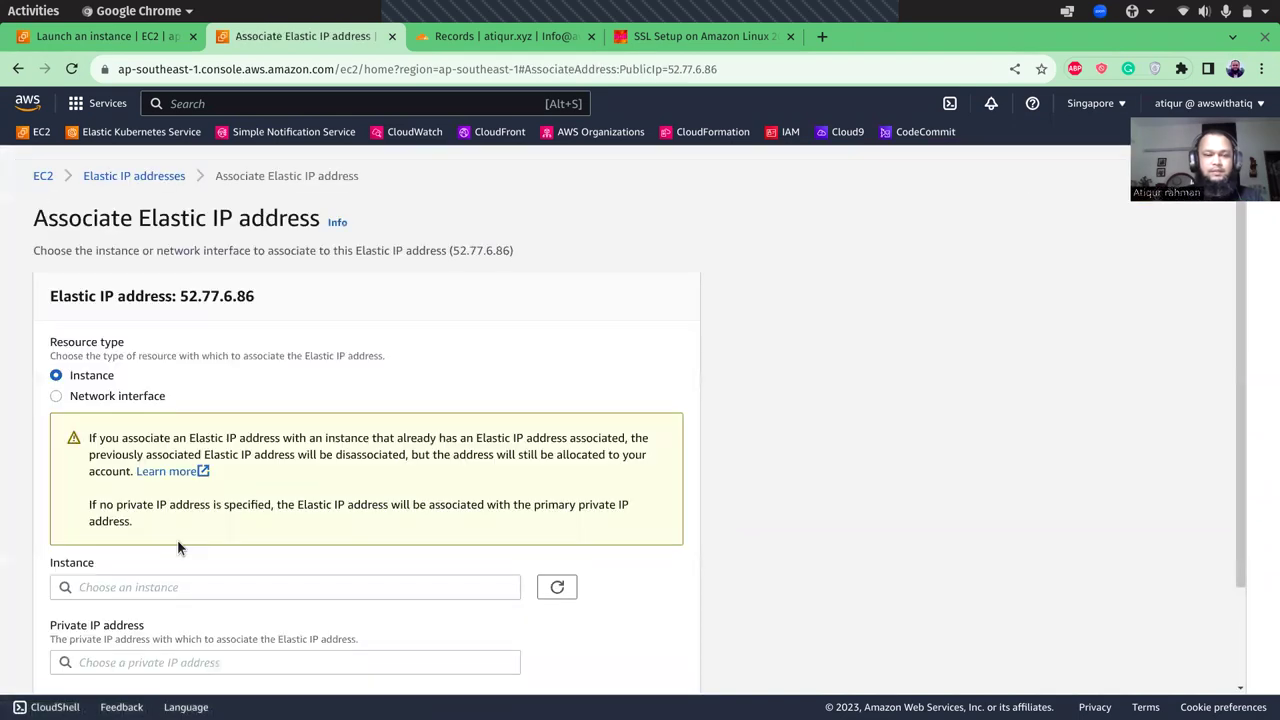
{"action": "left_click", "coordinate": [122, 590]}
{"action": "left_click", "coordinate": [124, 613]}
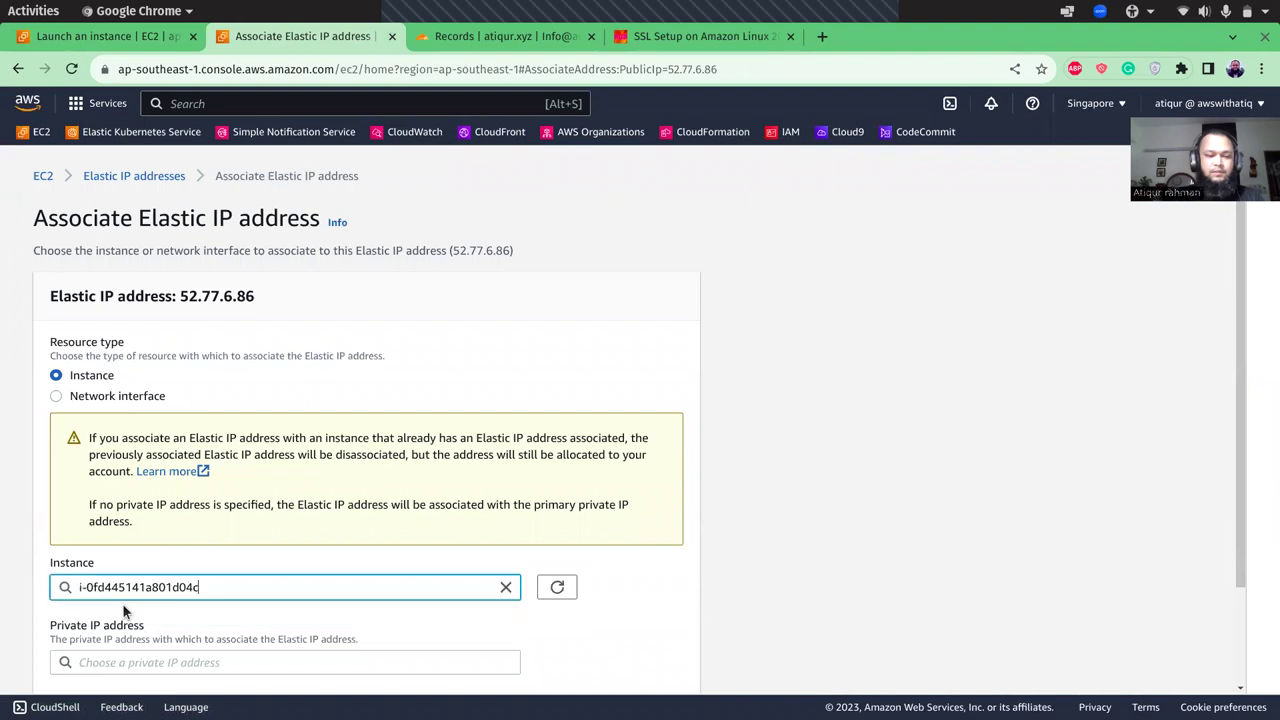
{"action": "scroll", "coordinate": [889, 532], "scroll_direction": "down", "scroll_amount": 3}
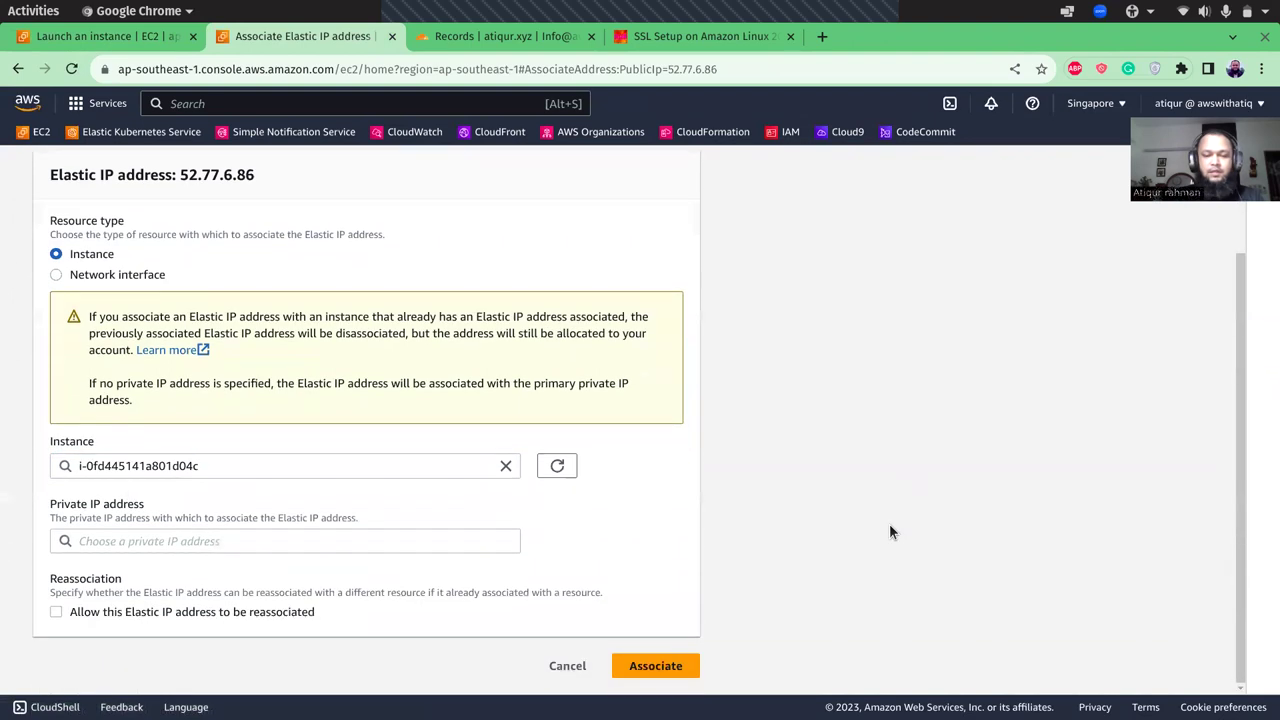
{"action": "left_click", "coordinate": [648, 674]}
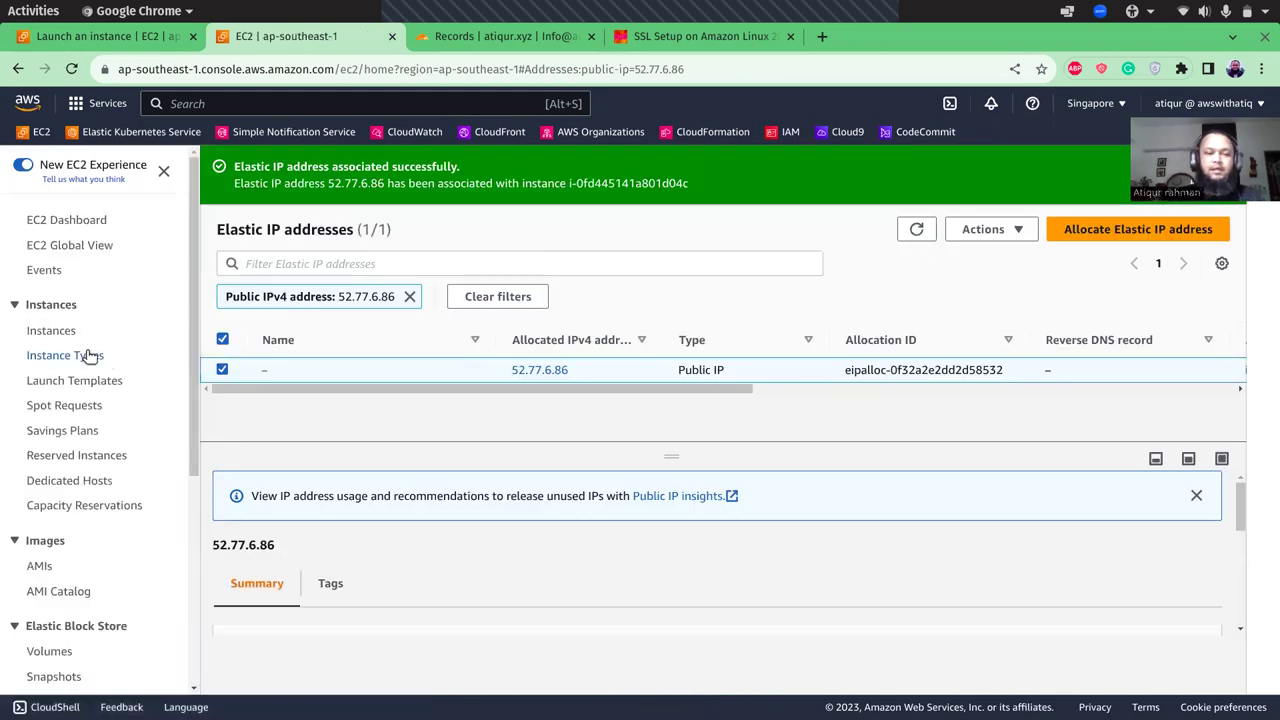
- Return to Instances and open the web instance's details to confirm Elastic IP 52.77.6.86
{"action": "left_click", "coordinate": [56, 331]}
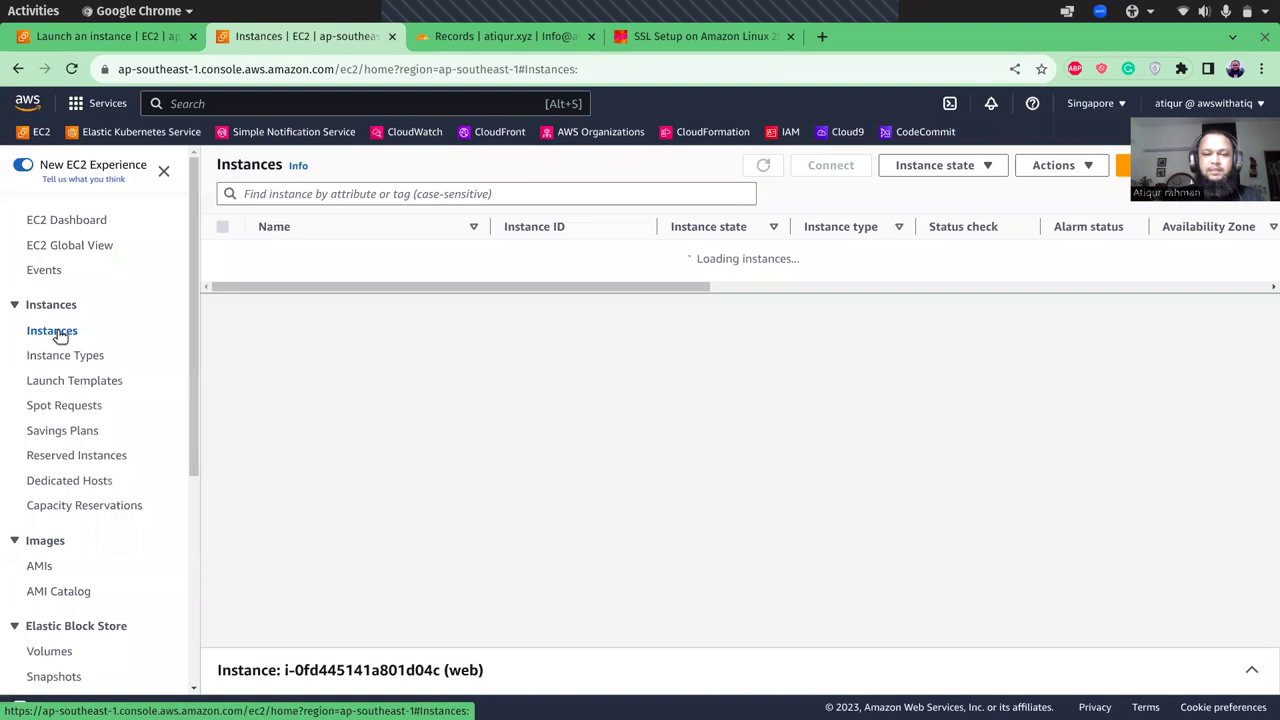
{"action": "left_click", "coordinate": [557, 258]}
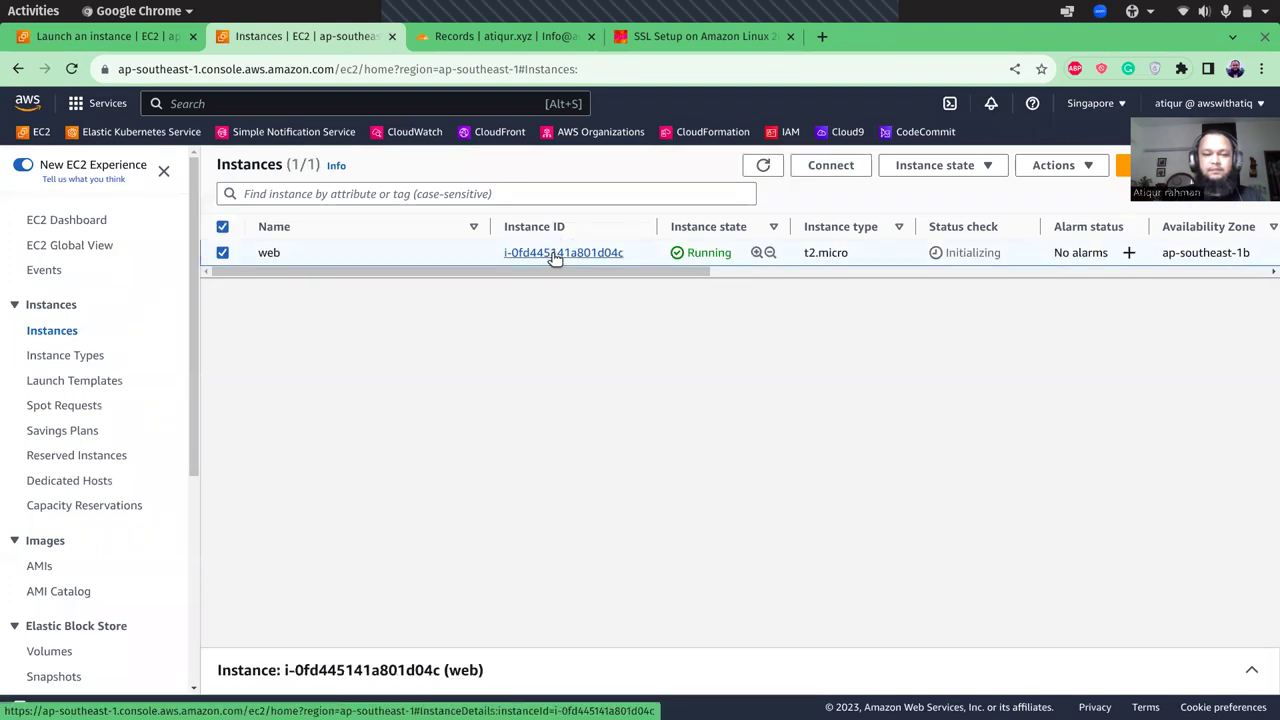
{"action": "left_click", "coordinate": [557, 258]}
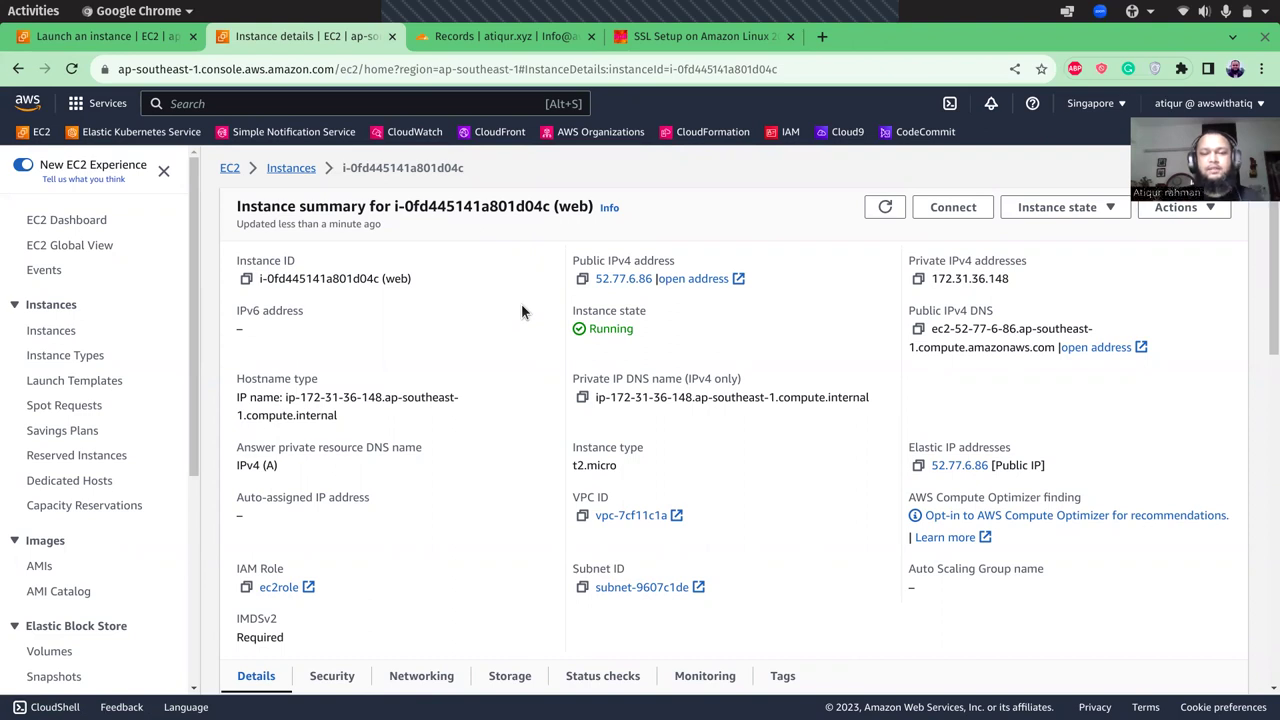
- Start a Session Manager session to the web instance and copy 'sudo dnf update -y' from the SSL guide
{"action": "left_click", "coordinate": [934, 209]}
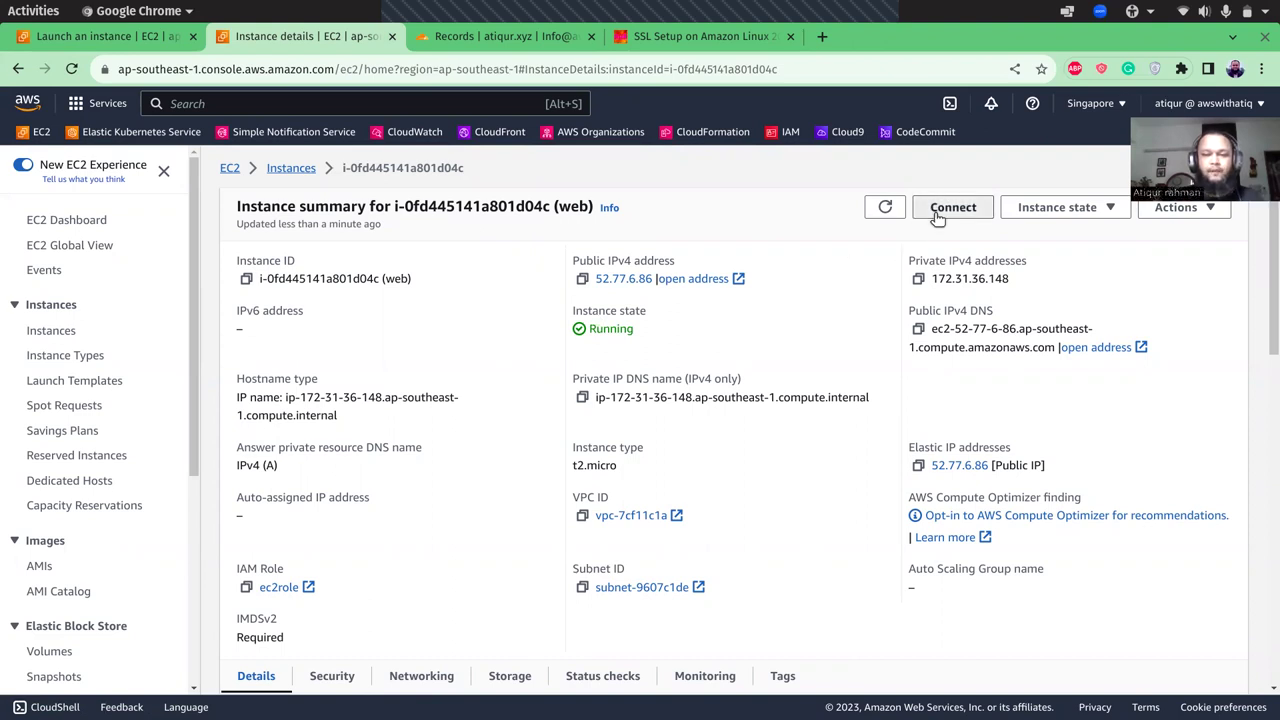
{"action": "left_click", "coordinate": [710, 499]}
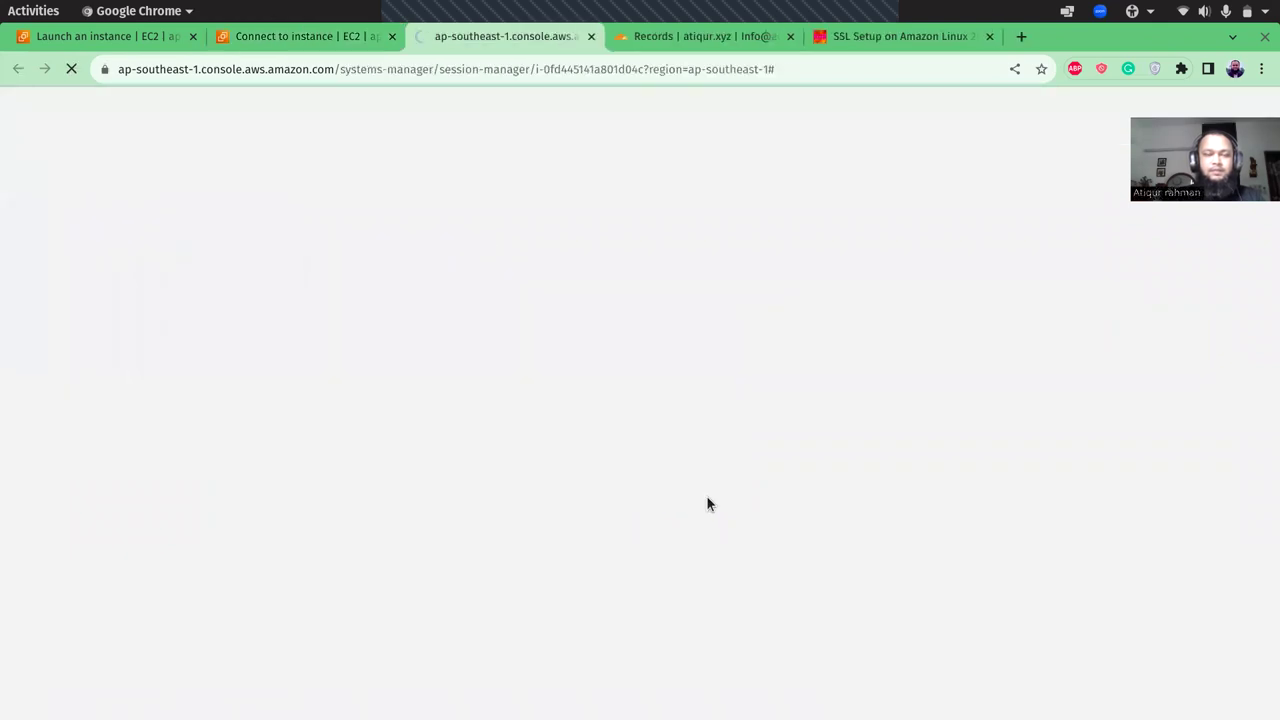
{"action": "left_click", "coordinate": [923, 38]}
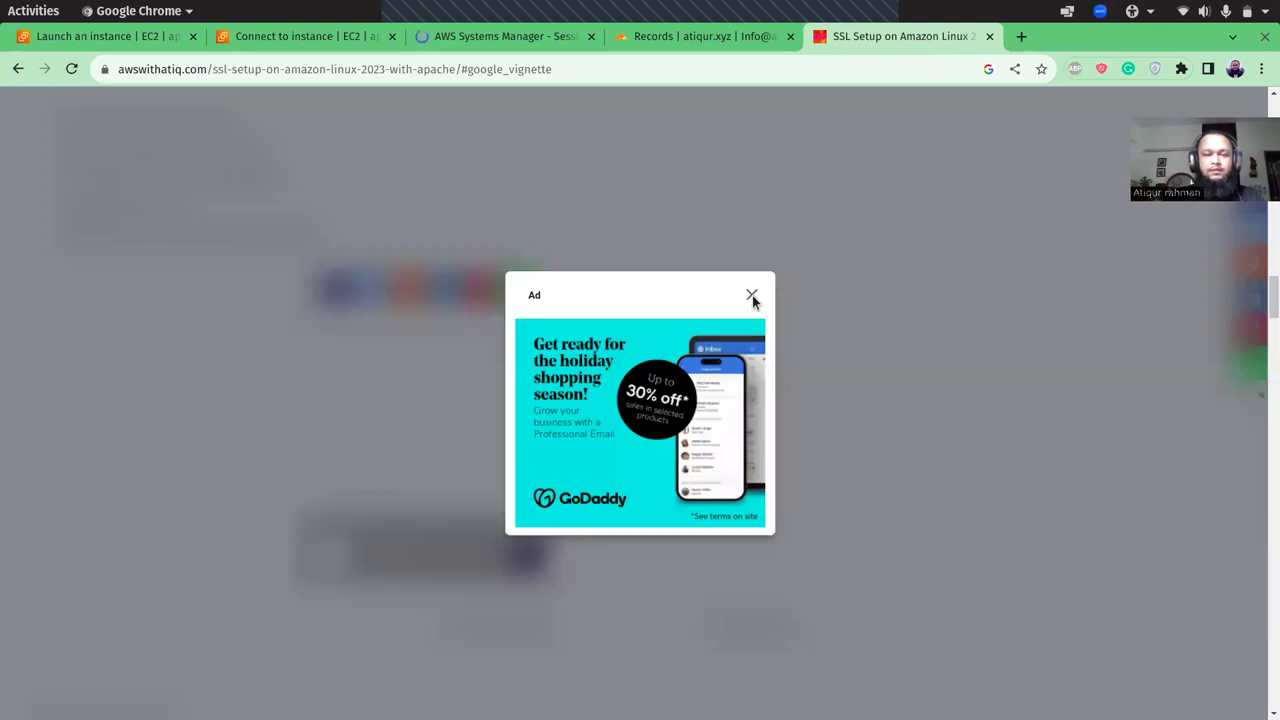
{"action": "left_click", "coordinate": [752, 297]}
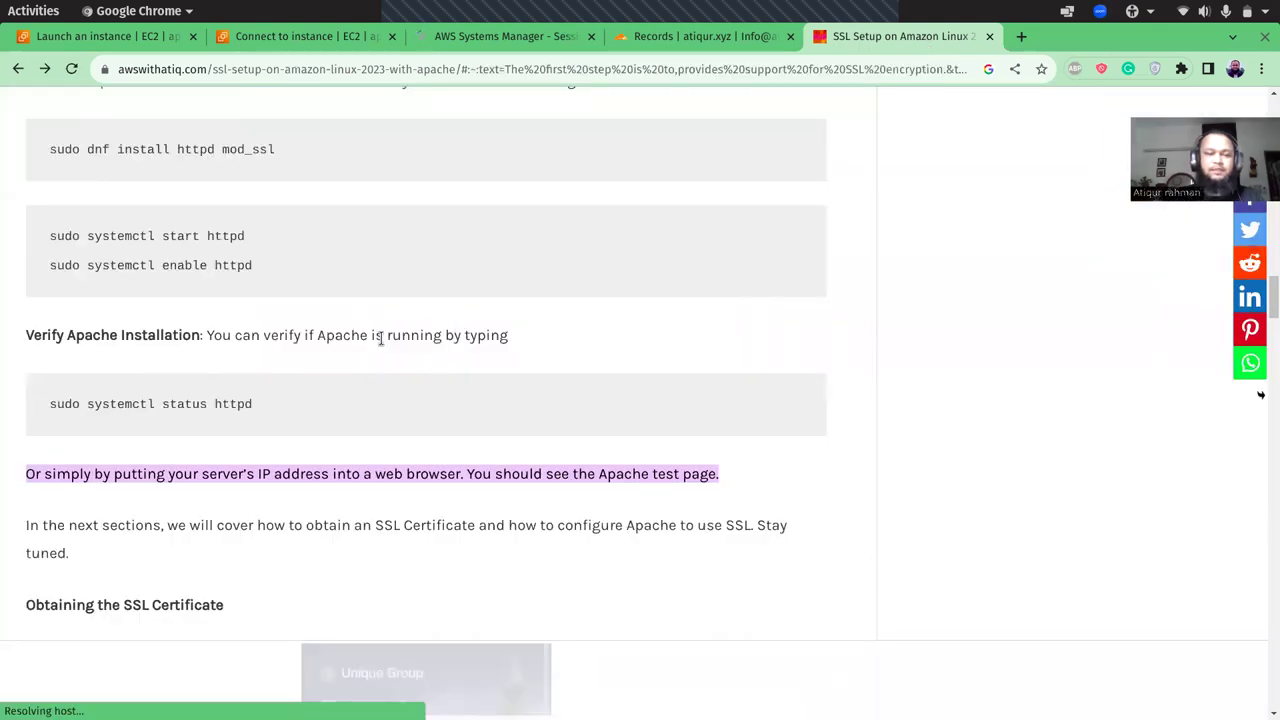
{"action": "scroll", "coordinate": [378, 338], "scroll_direction": "up", "scroll_amount": 1}
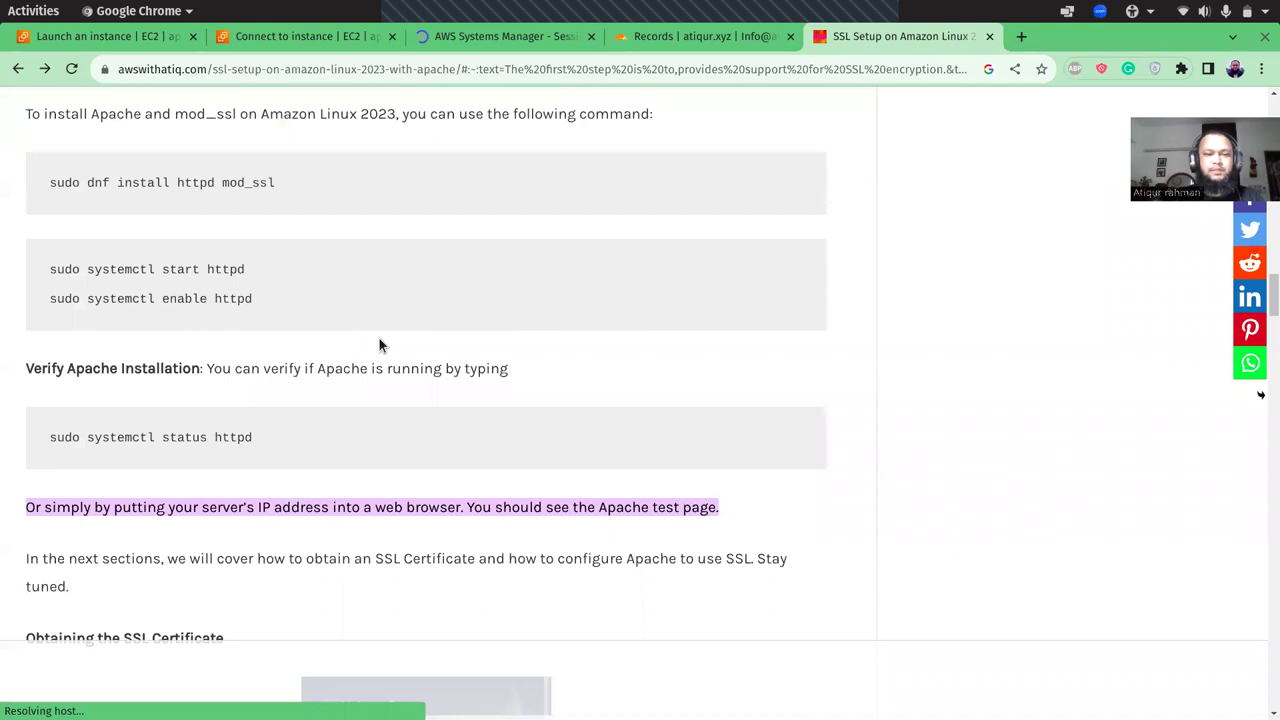
{"action": "scroll", "coordinate": [378, 338], "scroll_direction": "up", "scroll_amount": 6}
{"action": "scroll", "coordinate": [378, 336], "scroll_direction": "up", "scroll_amount": 3}
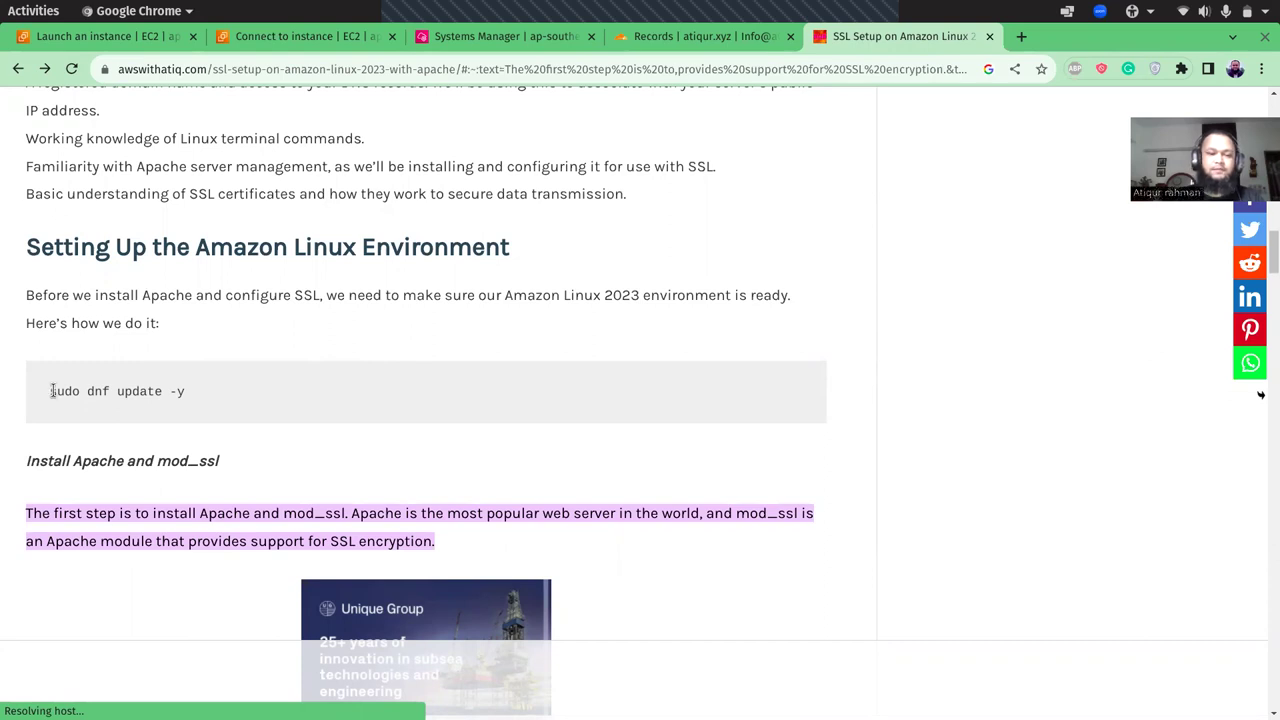
{"action": "left_click_drag", "start_coordinate": [49, 391], "coordinate": [210, 401]}
{"action": "key", "text": "ctrl+c"}
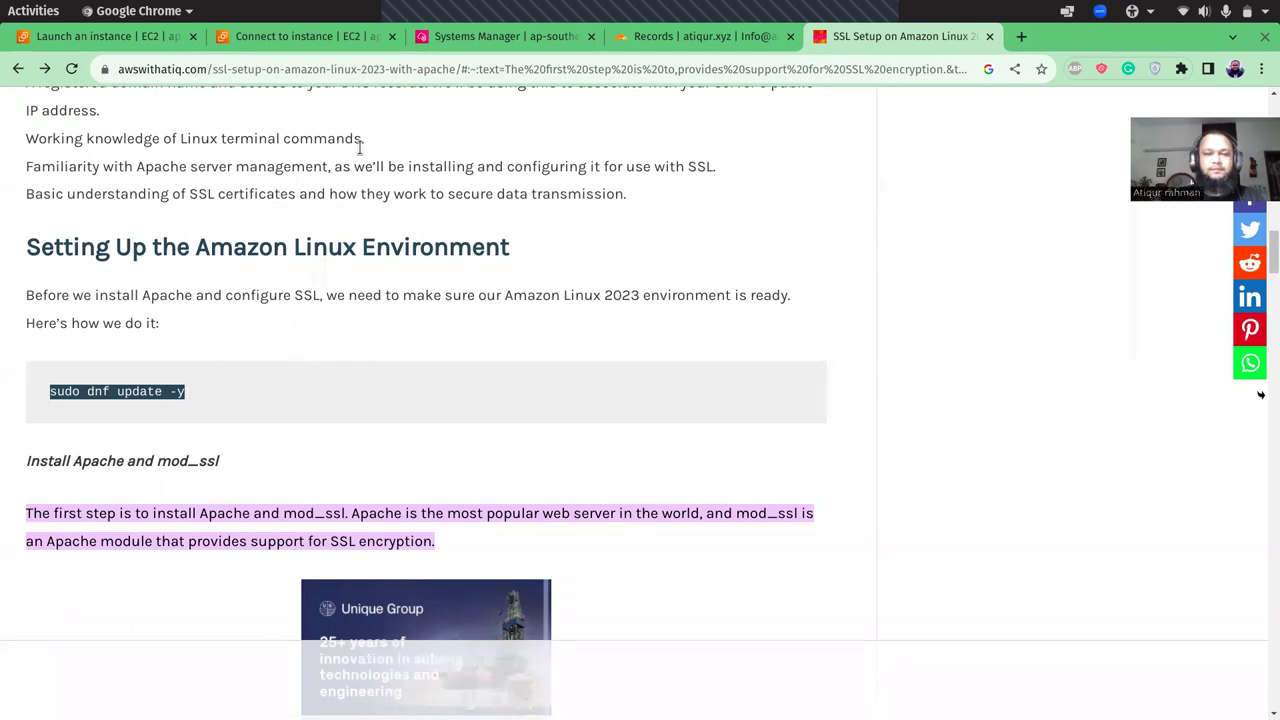
- Become root with sudo su and run the pasted sudo dnf update -y
{"action": "left_click", "coordinate": [463, 40]}
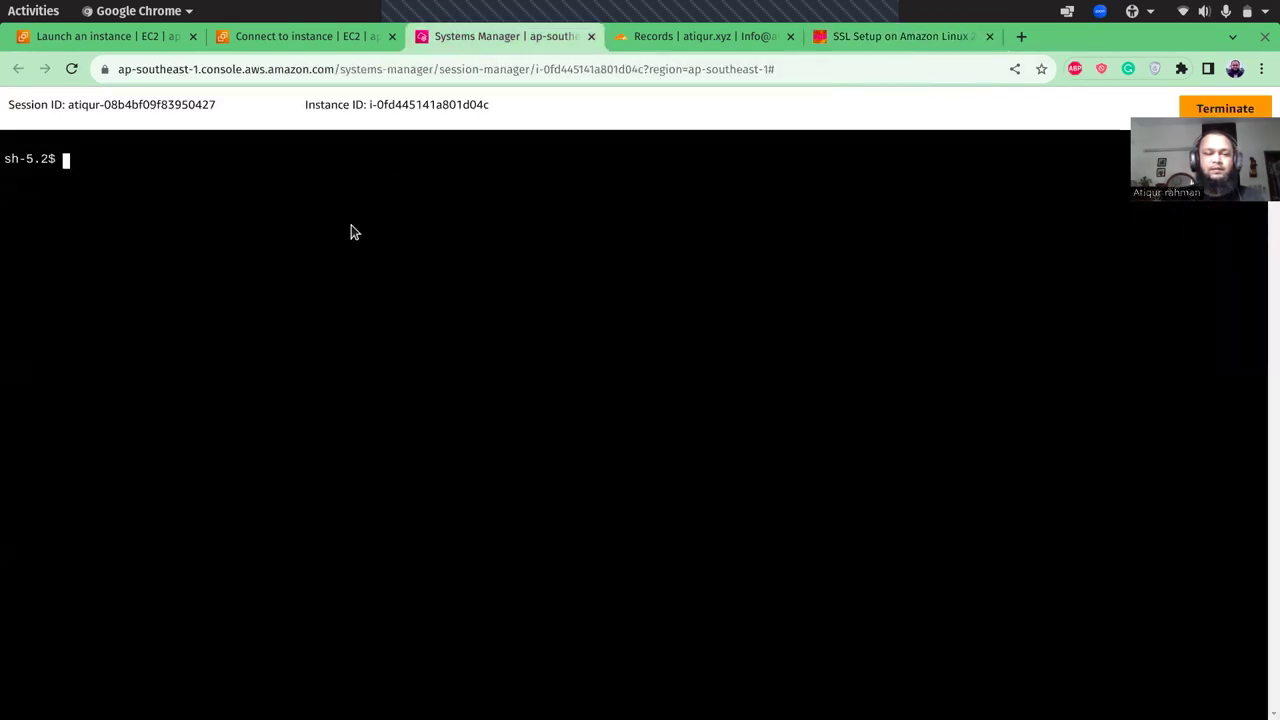
{"action": "type", "text": "sudo su"}
{"action": "key", "text": "Return"}
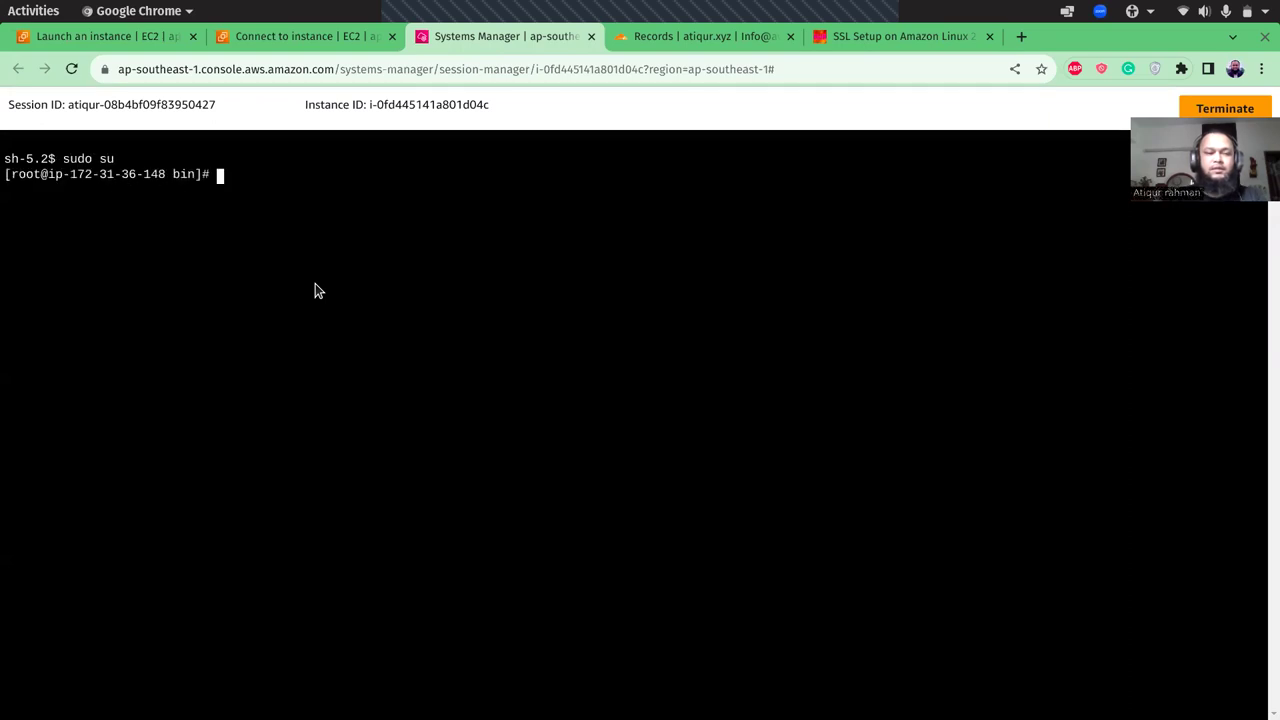
{"action": "right_click", "coordinate": [337, 265]}
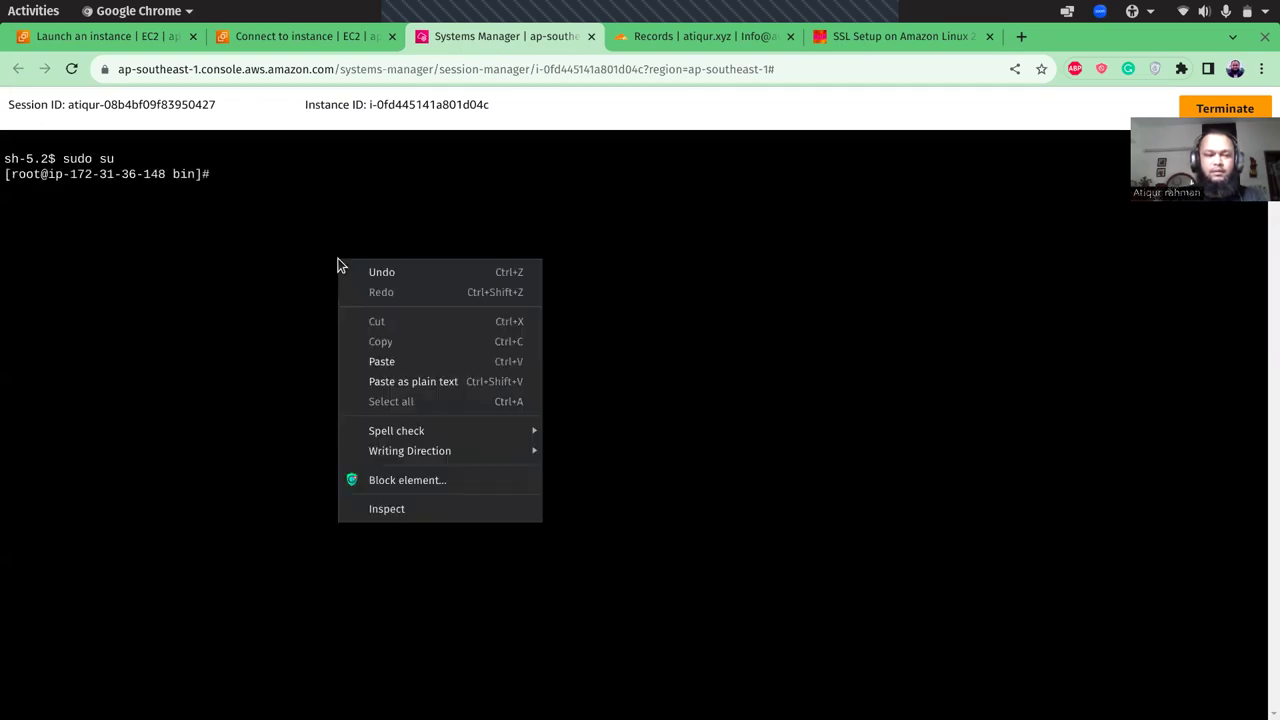
{"action": "left_click", "coordinate": [386, 362]}
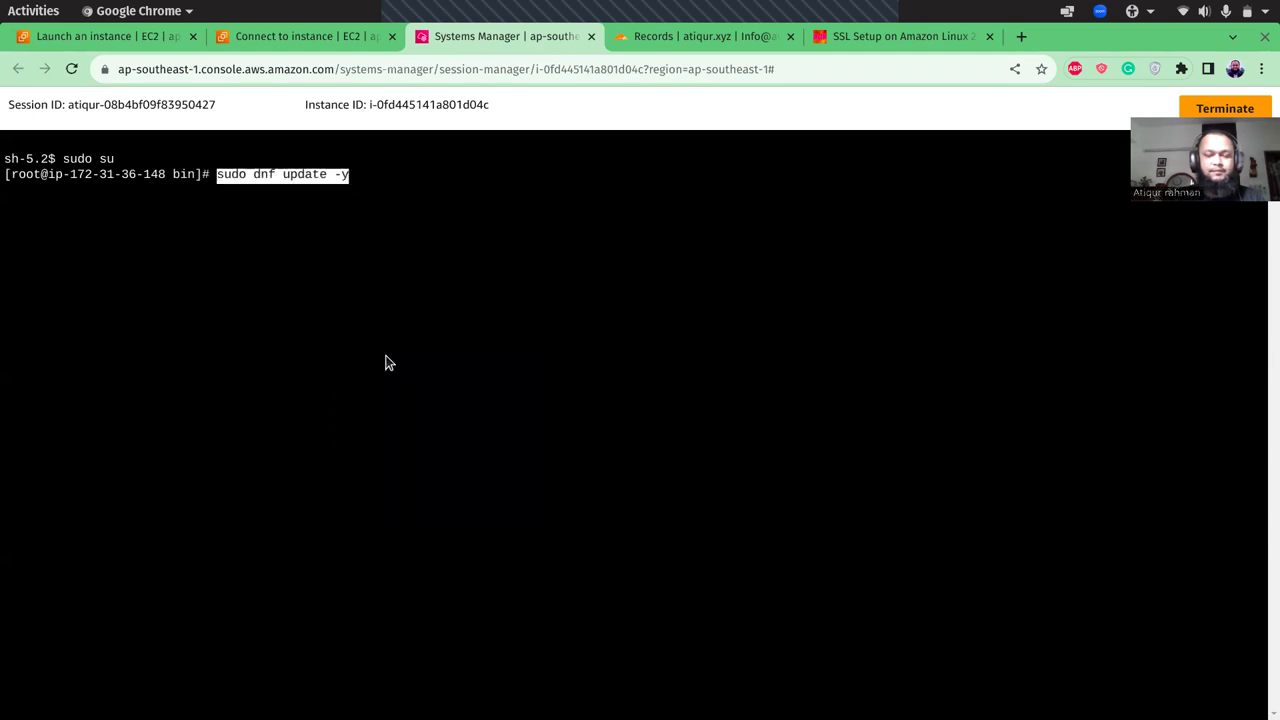
{"action": "key", "text": "Return"}
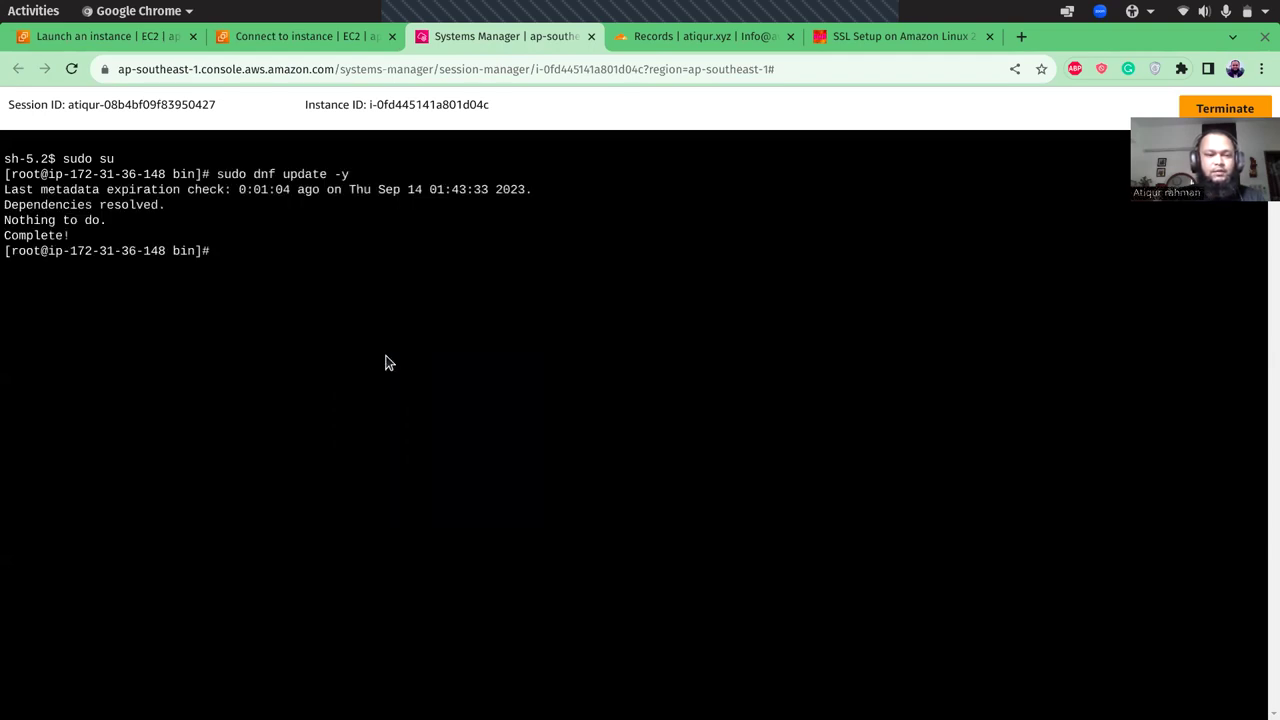
- Copy the 'sudo dnf install httpd mod_ssl' command from the SSL guide
{"action": "left_click", "coordinate": [927, 42]}
{"action": "left_click", "coordinate": [329, 376]}
{"action": "scroll", "coordinate": [329, 376], "scroll_direction": "down", "scroll_amount": 5}
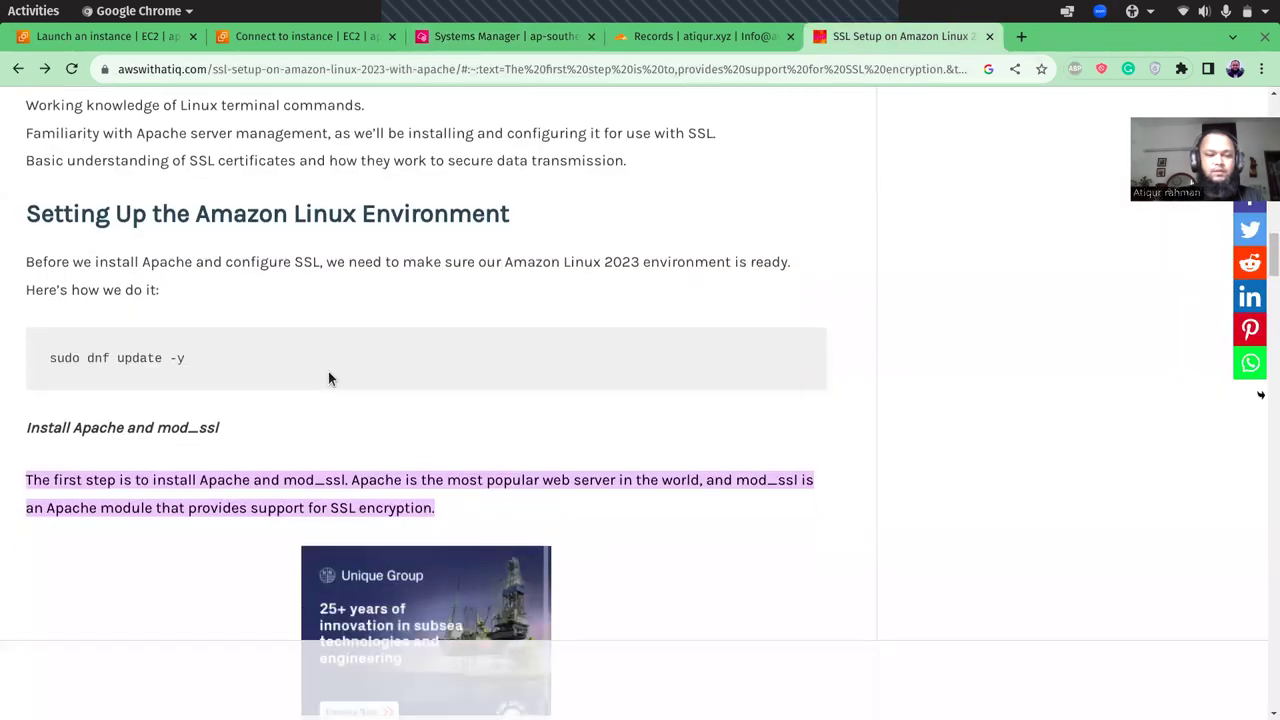
{"action": "scroll", "coordinate": [327, 372], "scroll_direction": "down", "scroll_amount": 1}
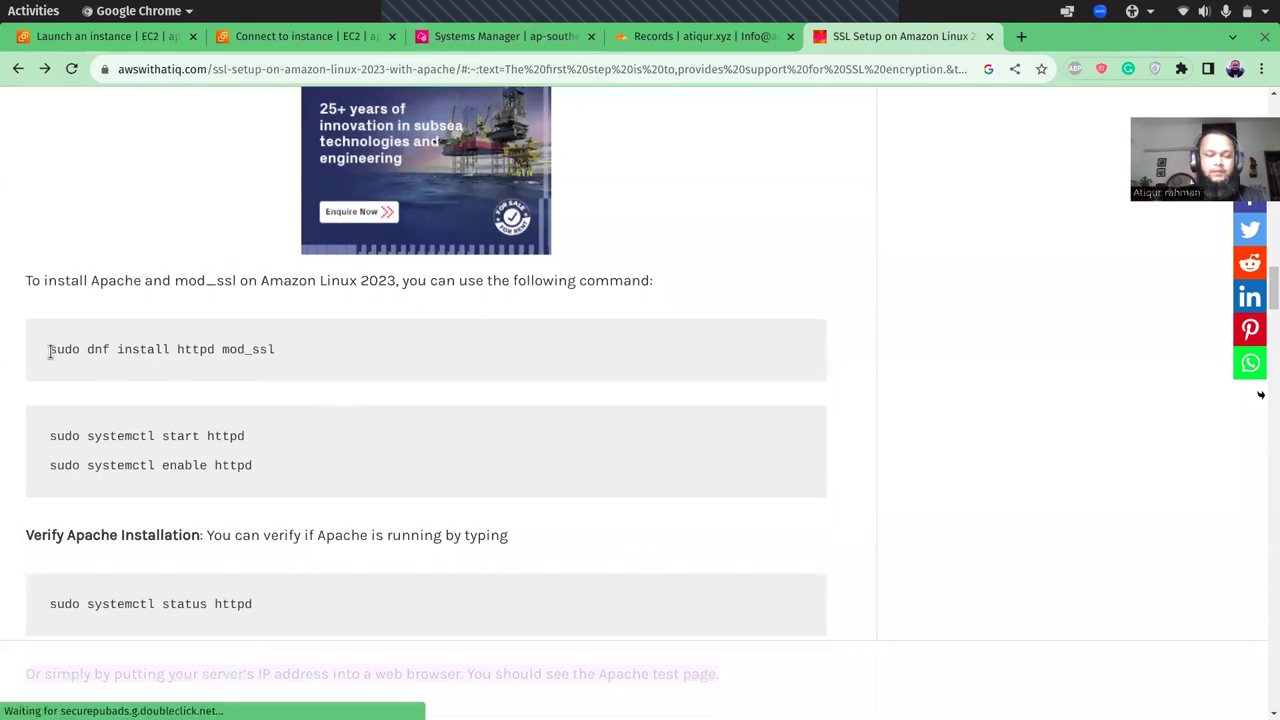
{"action": "left_click_drag", "start_coordinate": [50, 351], "coordinate": [251, 358]}
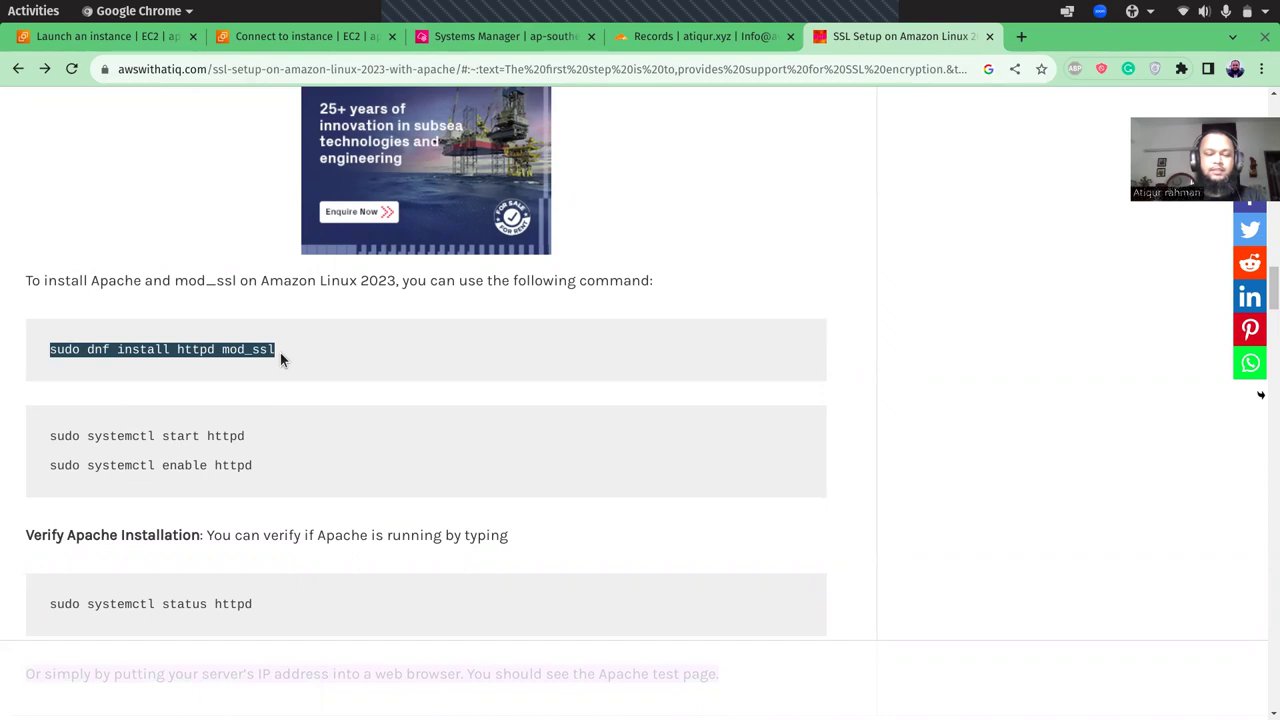
- Install httpd and mod_ssl in the terminal, answering y to confirm the 14 packages
{"action": "left_click", "coordinate": [459, 46]}
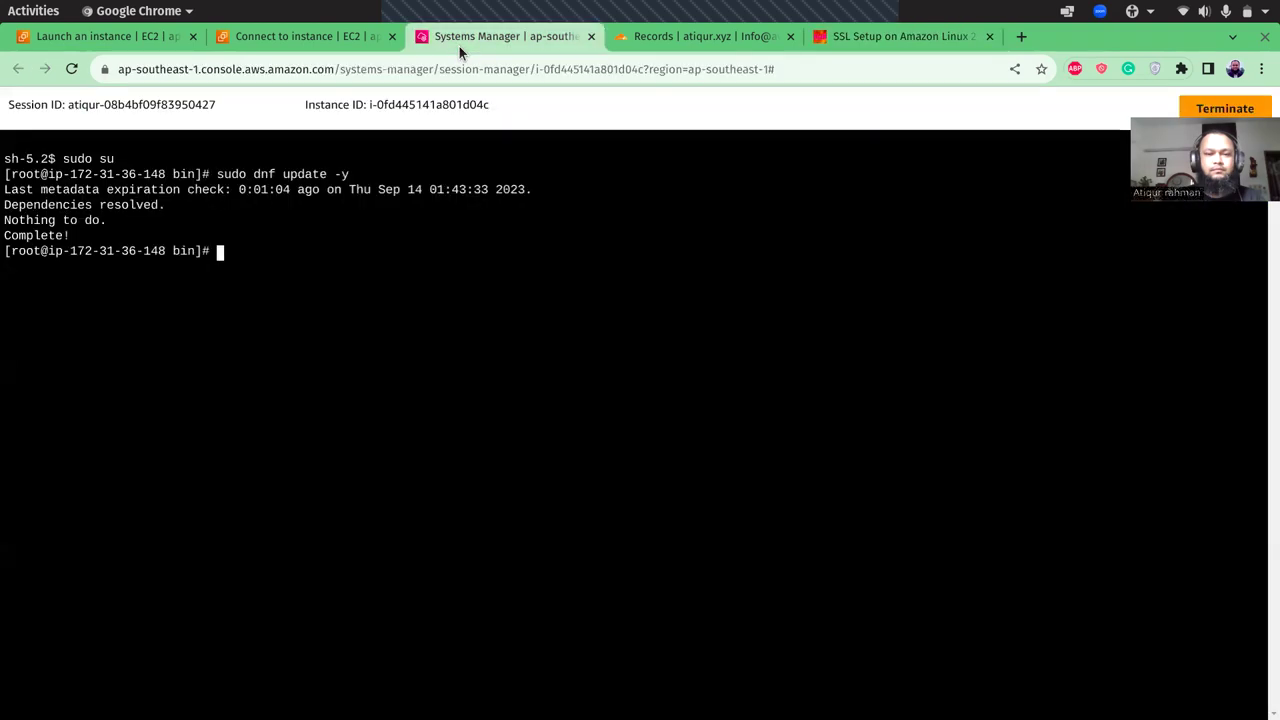
{"action": "right_click", "coordinate": [309, 313]}
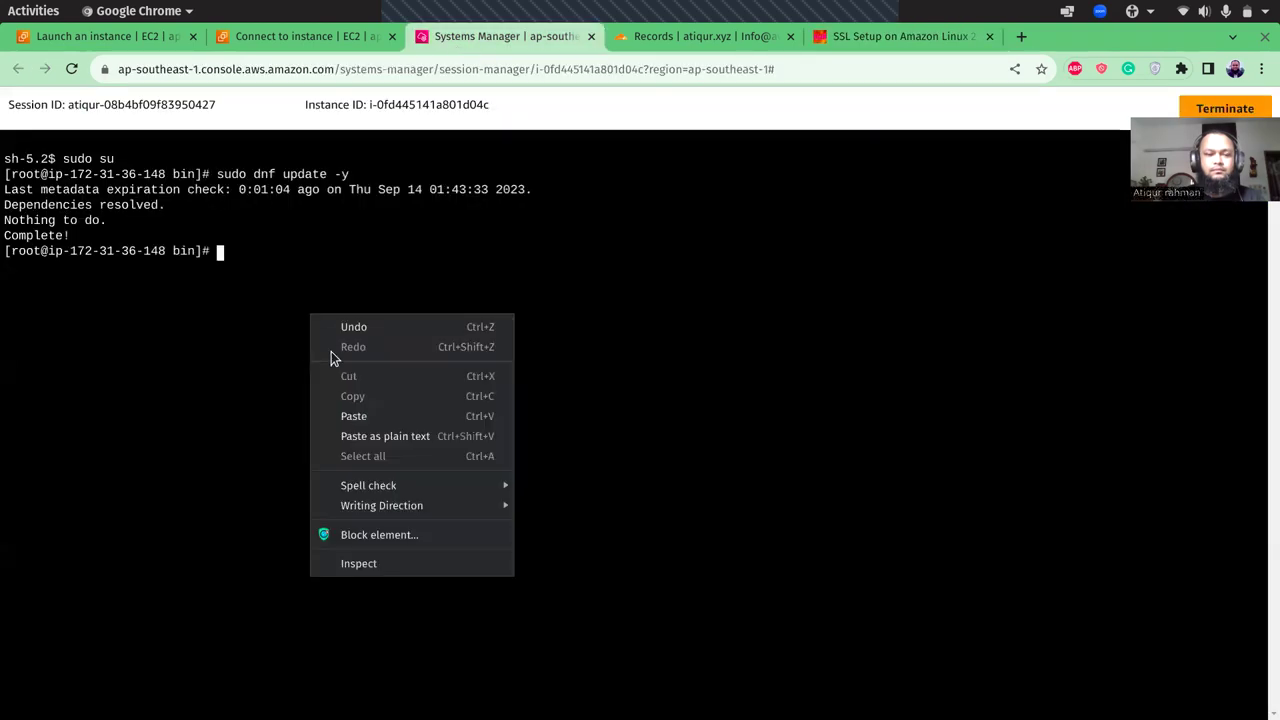
{"action": "left_click", "coordinate": [352, 416]}
{"action": "key", "text": "Return"}
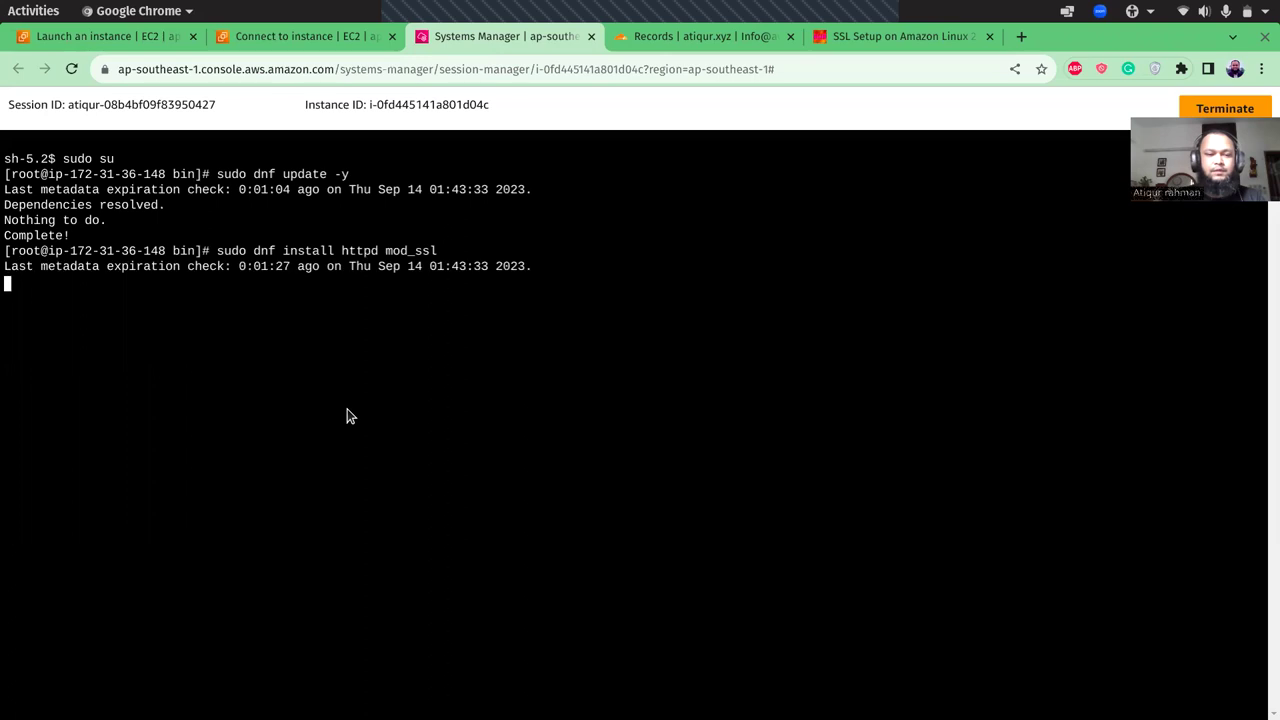
{"action": "type", "text": "y"}
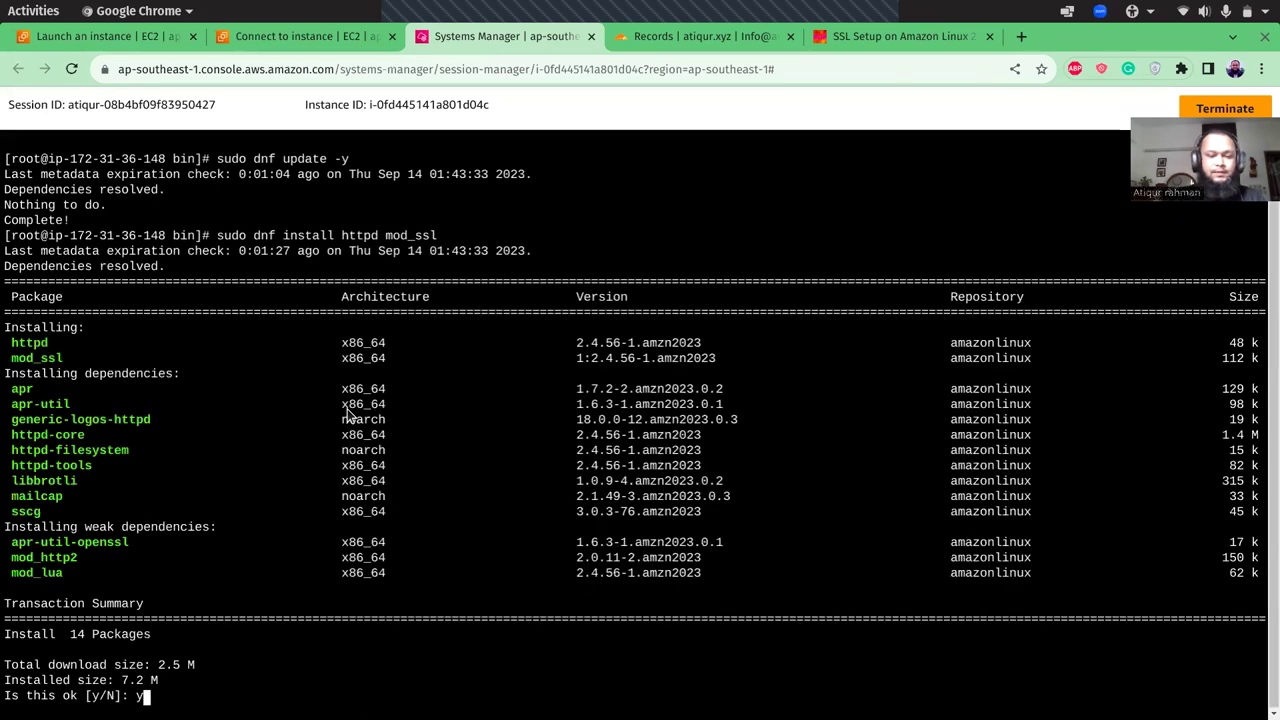
{"action": "key", "text": "Return"}
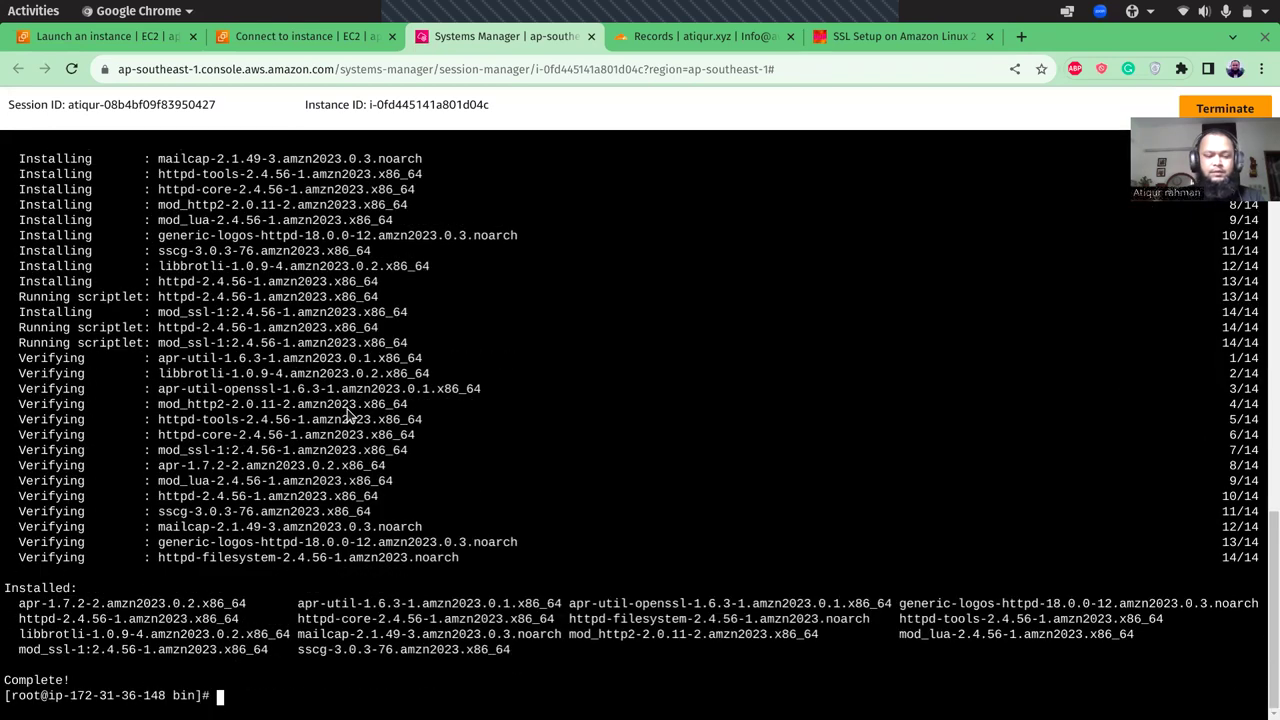
- Clear the terminal and copy the systemctl start and enable httpd commands from the guide
{"action": "type", "text": "clear"}
{"action": "key", "text": "Return"}
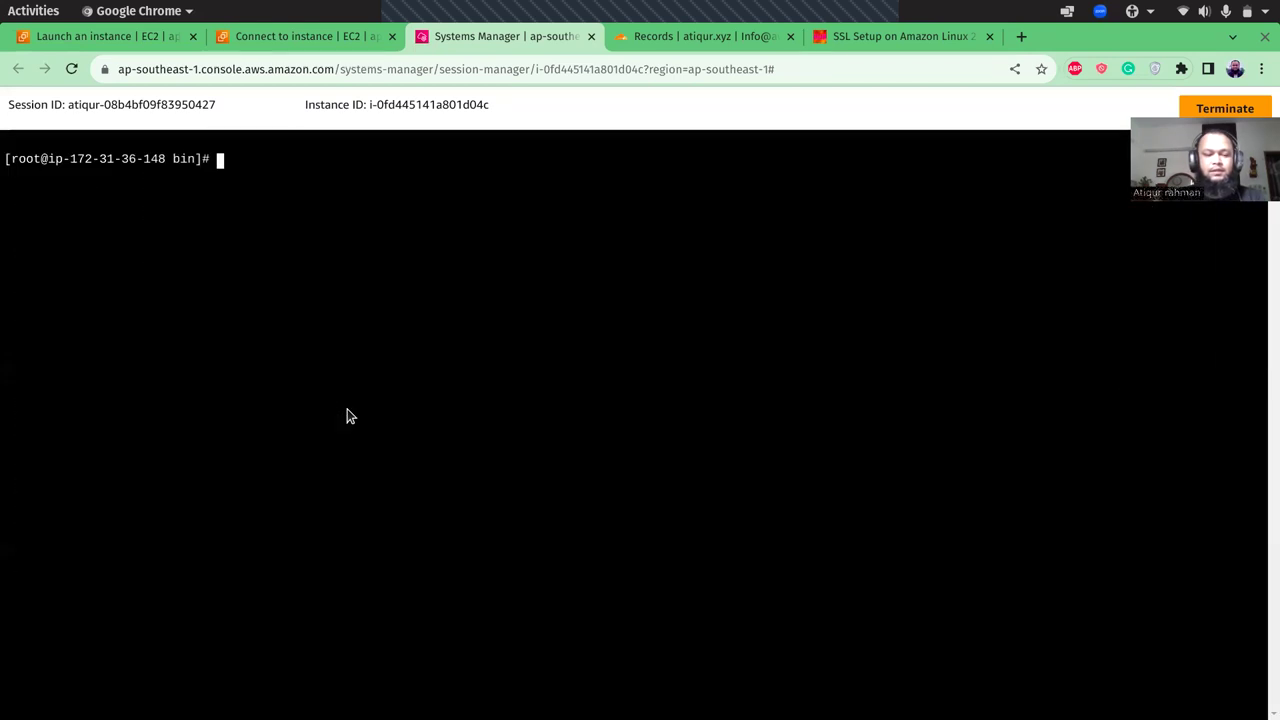
{"action": "left_click", "coordinate": [885, 36]}
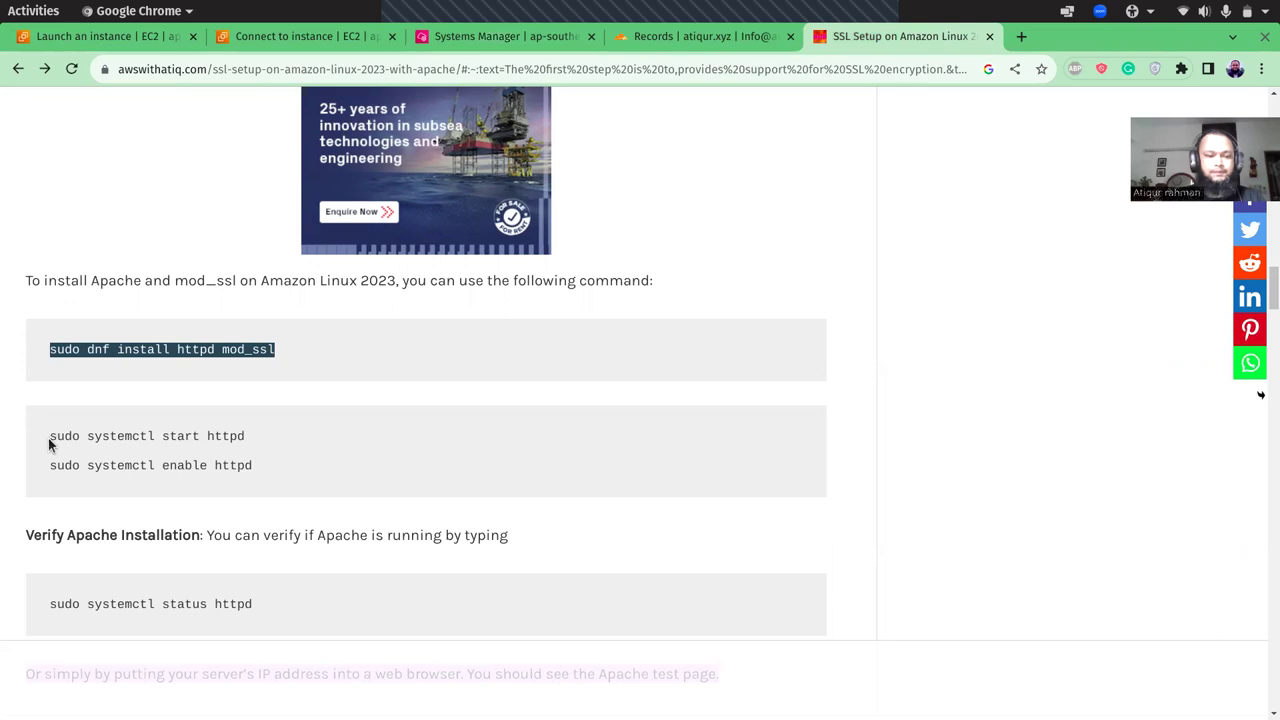
{"action": "left_click_drag", "start_coordinate": [49, 437], "coordinate": [260, 470]}
{"action": "key", "text": "ctrl+c"}
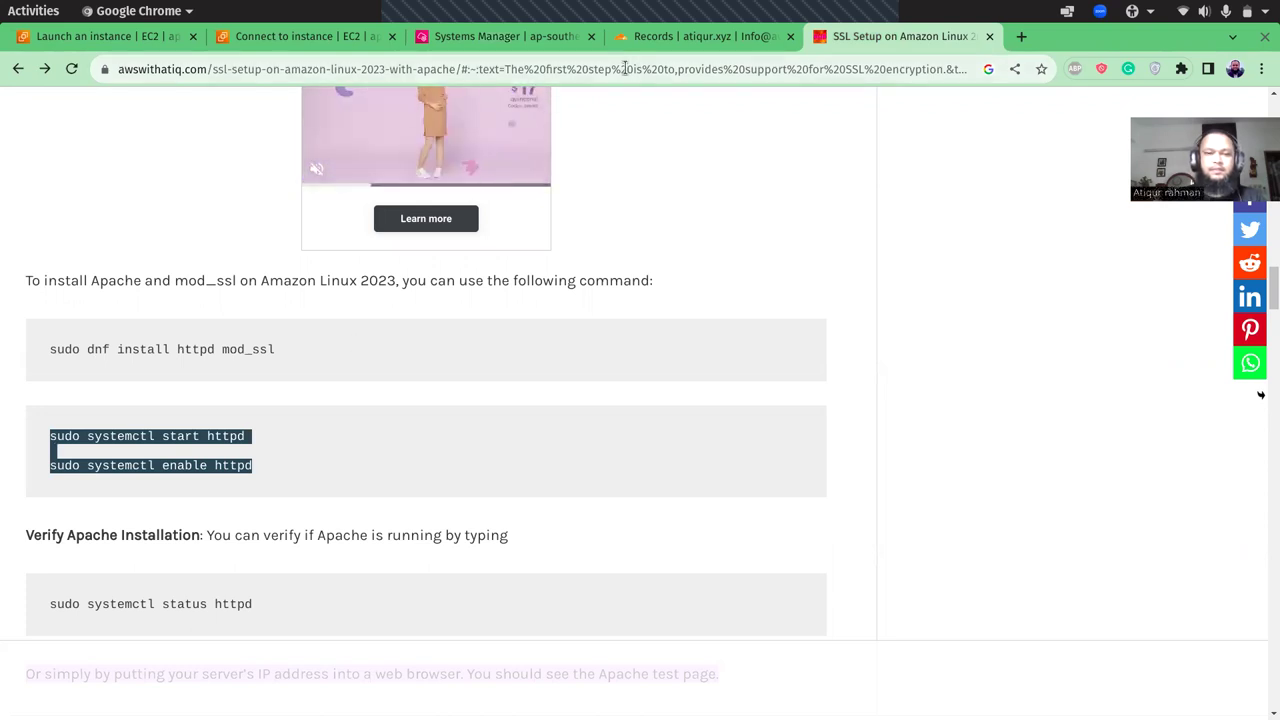
- Paste the systemctl start and enable httpd commands into the Session Manager terminal
{"action": "left_click", "coordinate": [457, 47]}
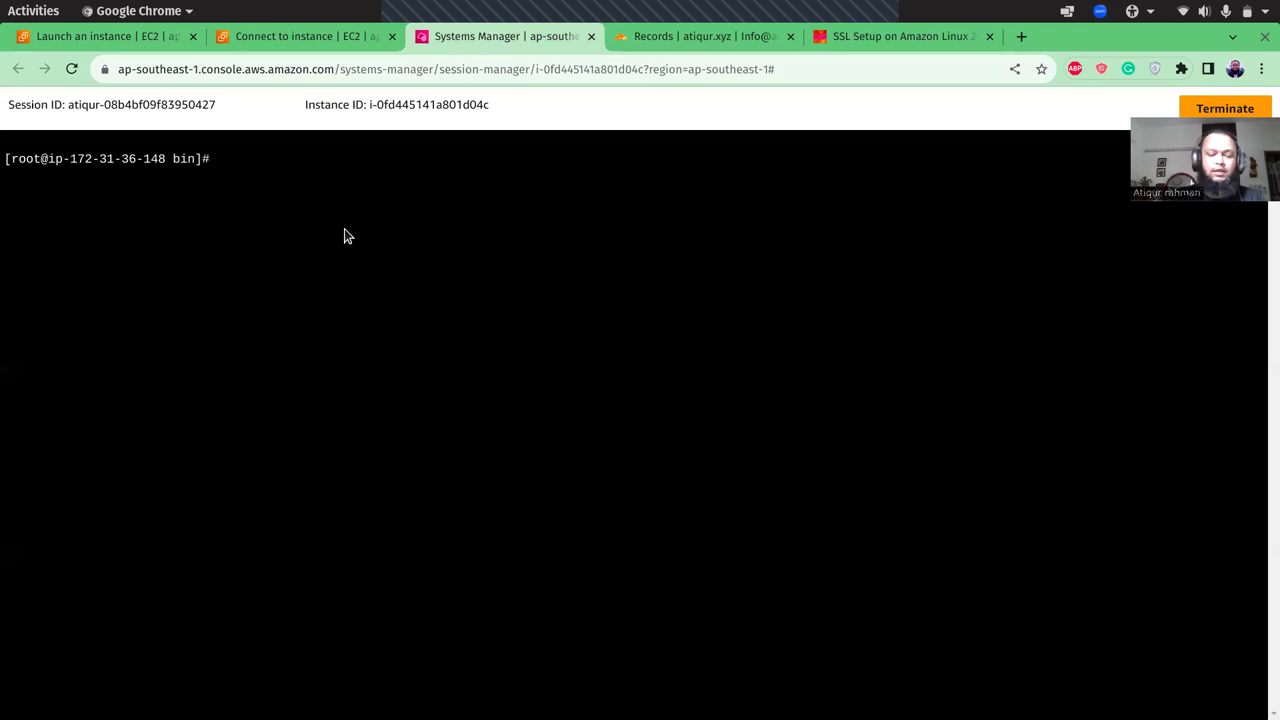
{"action": "right_click", "coordinate": [327, 204]}
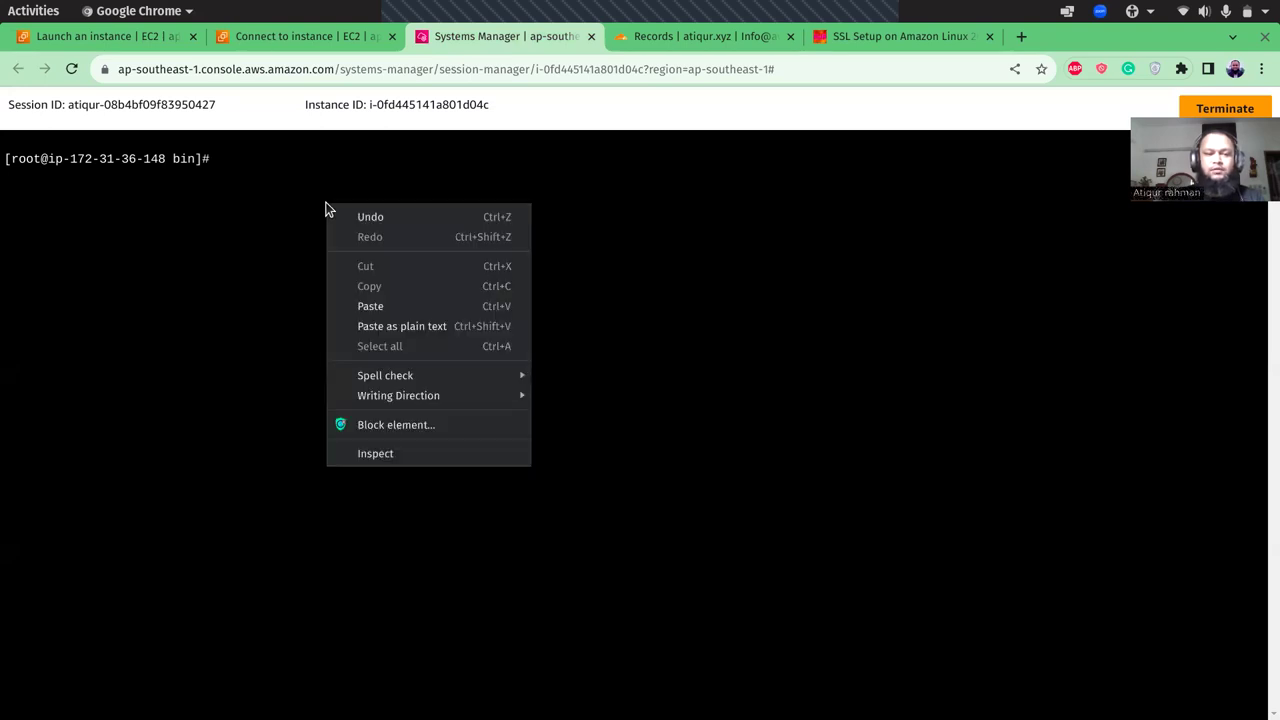
{"action": "left_click", "coordinate": [381, 307]}
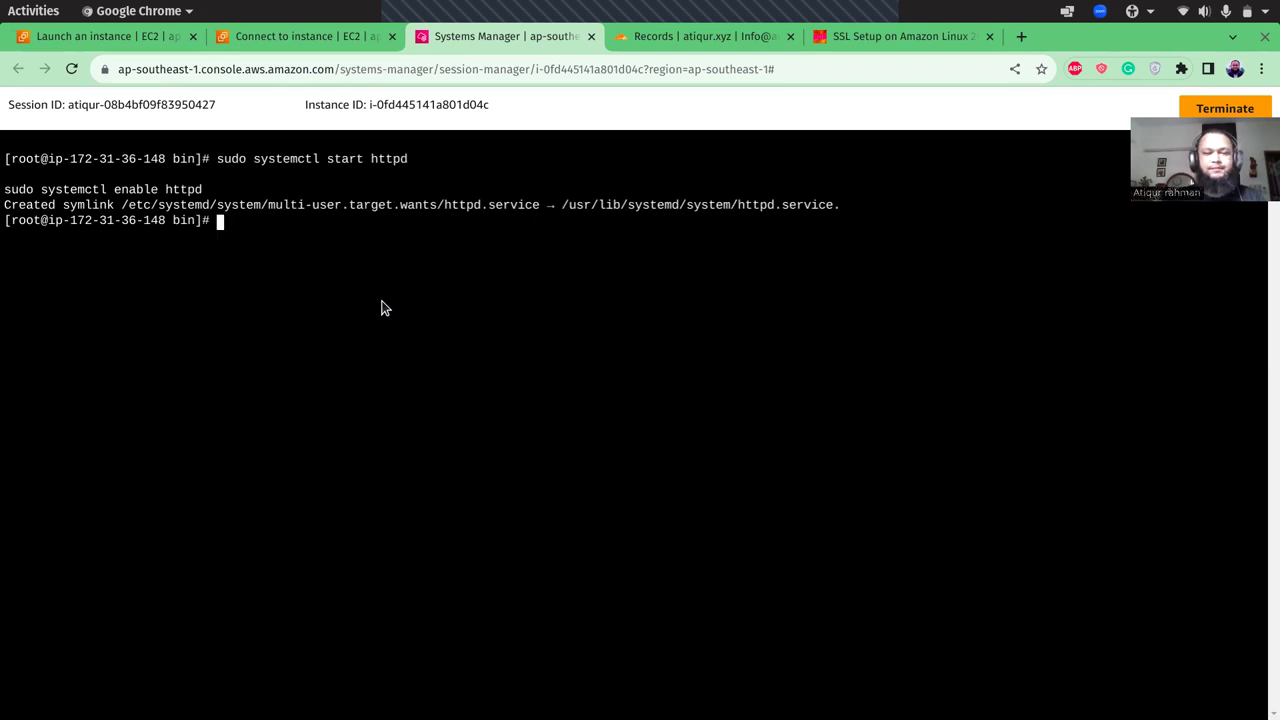
- Run 'sudo systemctl status httpd' to confirm httpd is active (running) on ports 443 and 80
{"action": "left_click", "coordinate": [860, 40]}
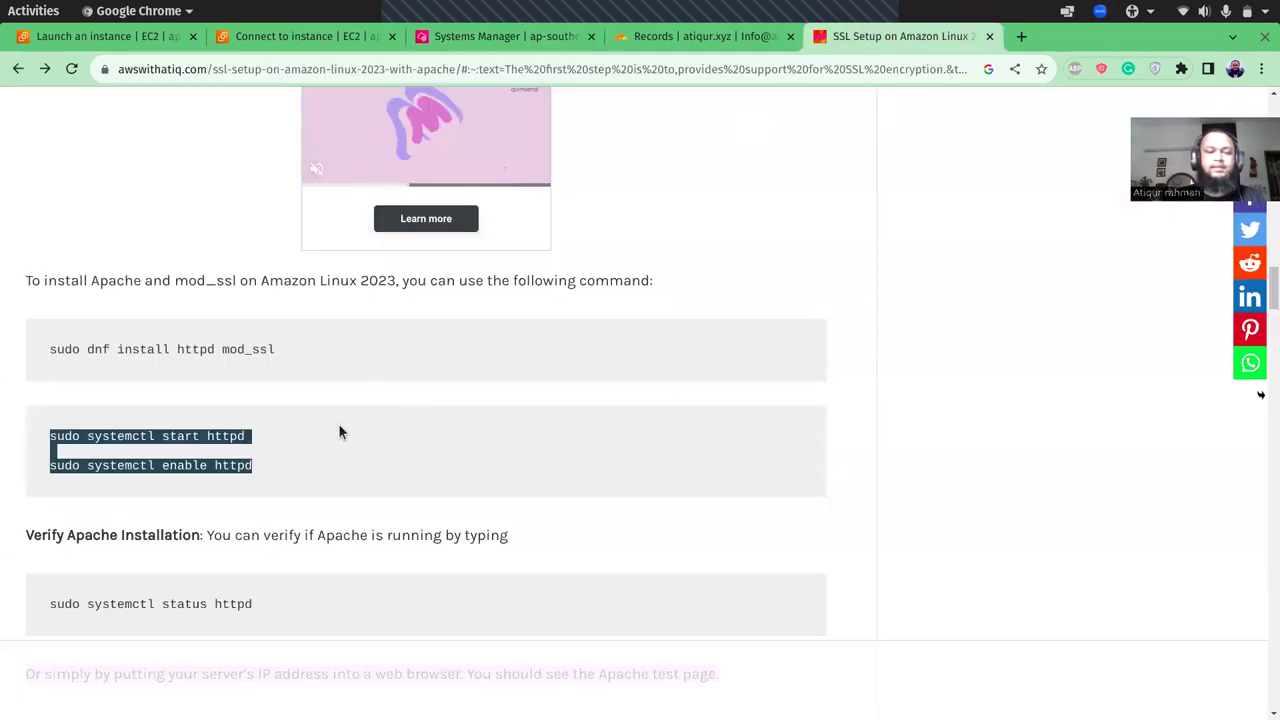
{"action": "left_click", "coordinate": [302, 455]}
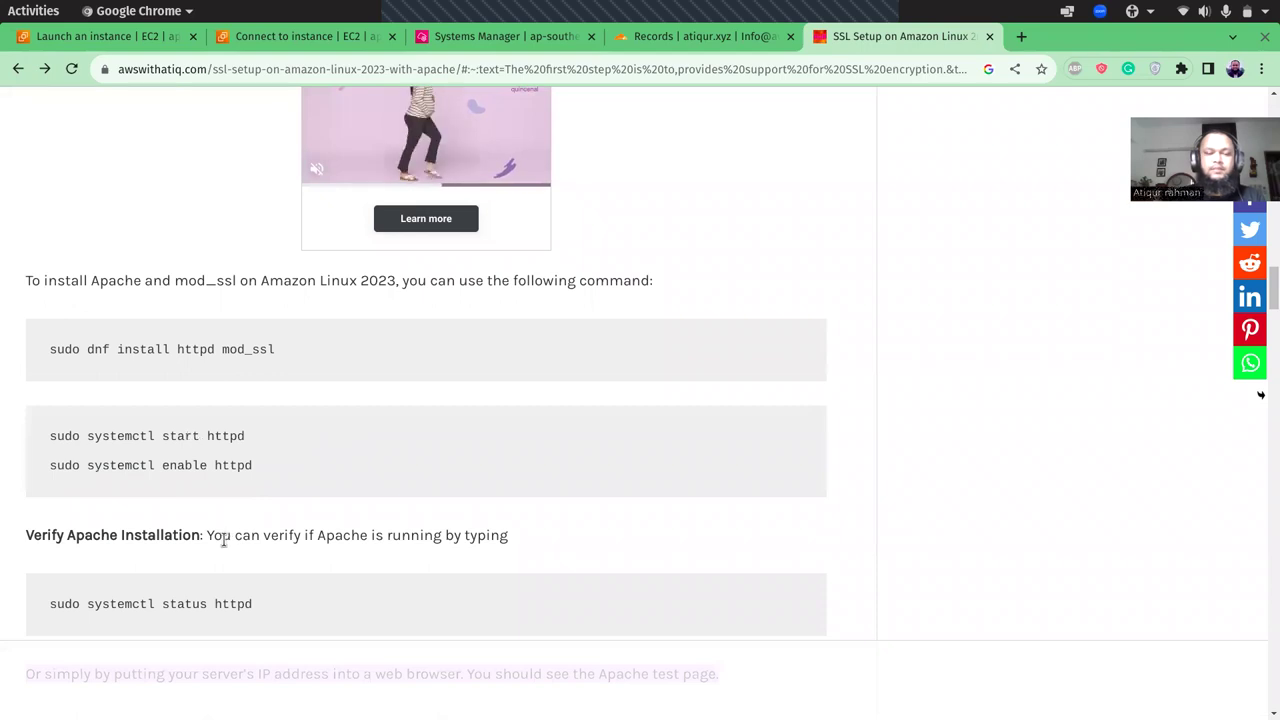
{"action": "scroll", "coordinate": [224, 539], "scroll_direction": "down", "scroll_amount": 3}
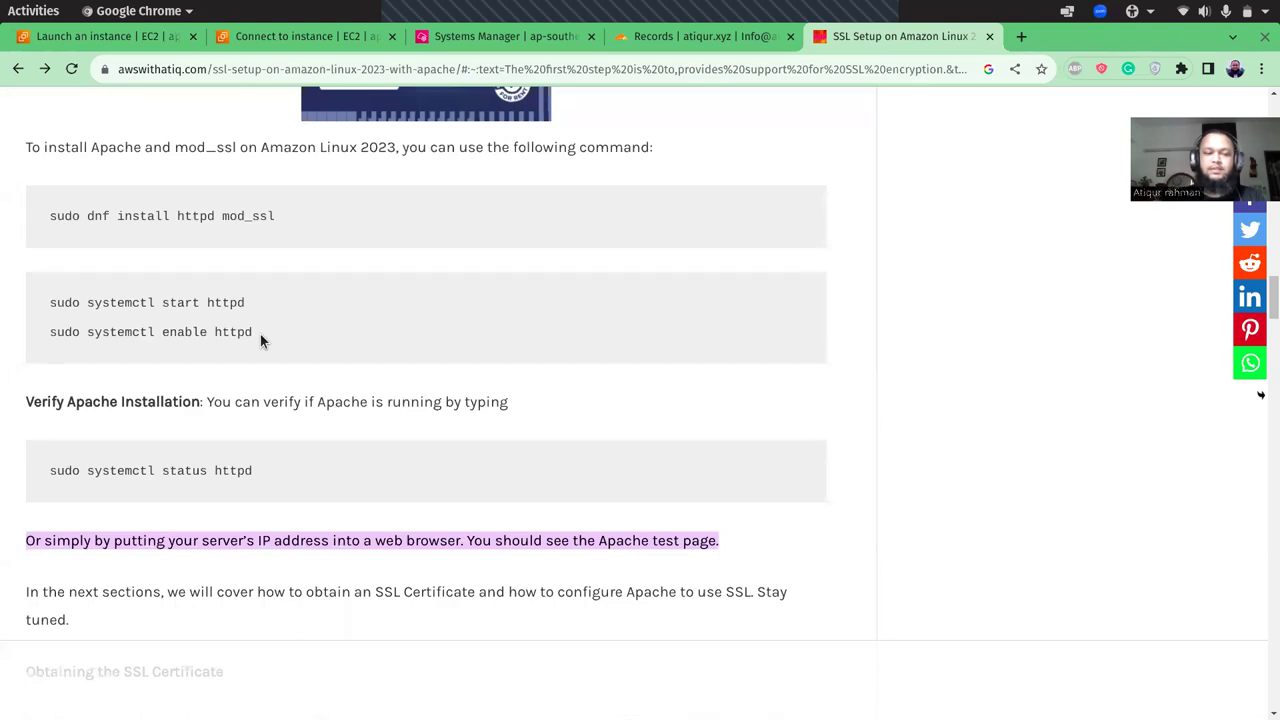
{"action": "scroll", "coordinate": [267, 396], "scroll_direction": "down", "scroll_amount": 3}
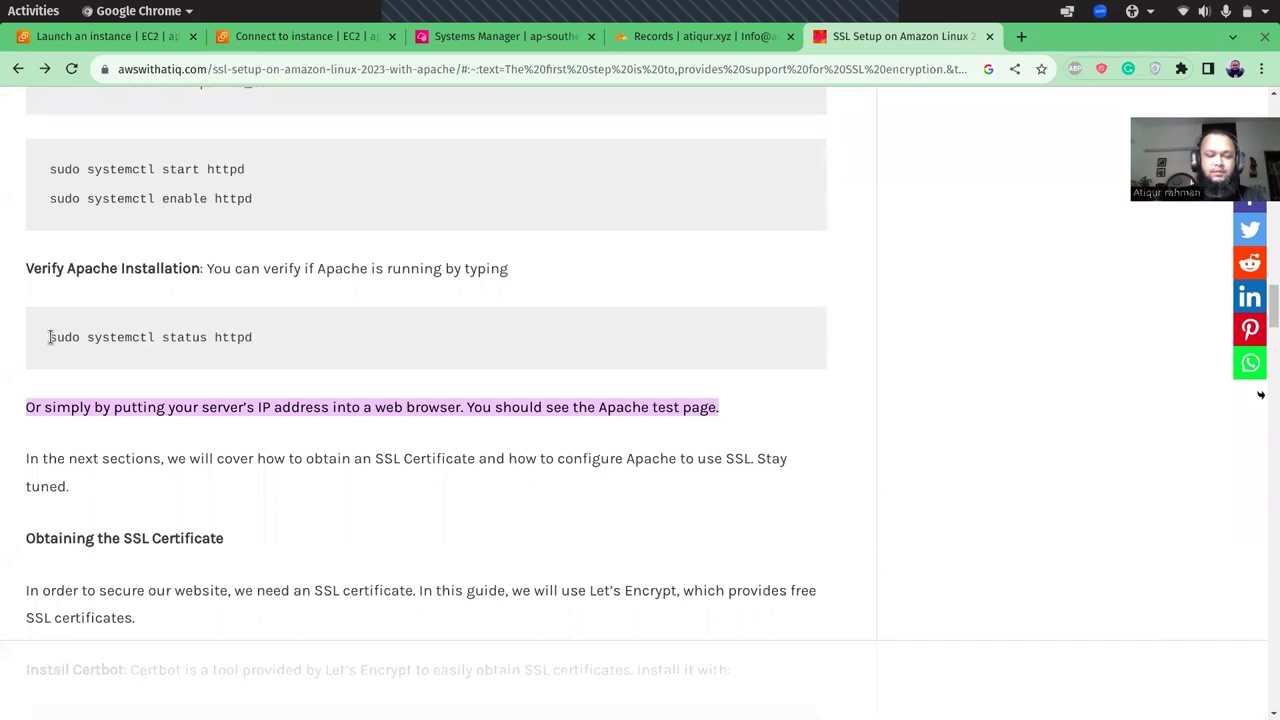
{"action": "left_click_drag", "start_coordinate": [49, 337], "coordinate": [245, 337]}
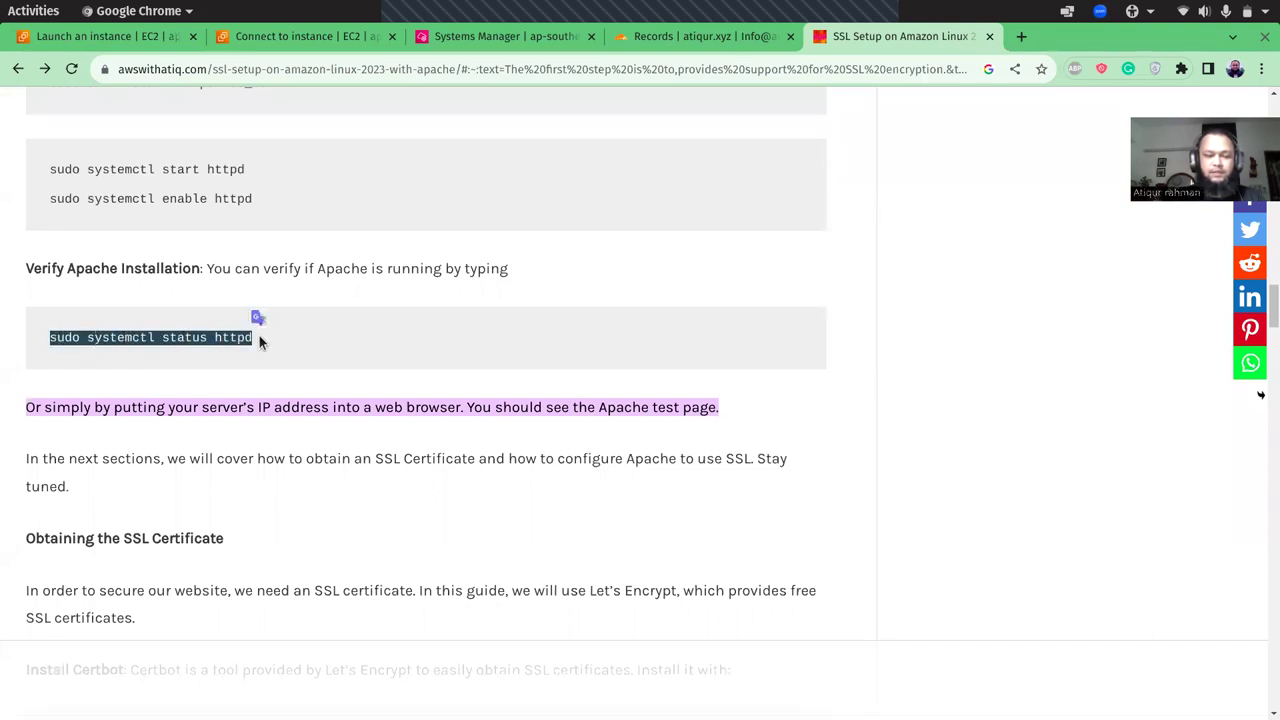
{"action": "left_click", "coordinate": [475, 42]}
{"action": "right_click", "coordinate": [404, 248]}
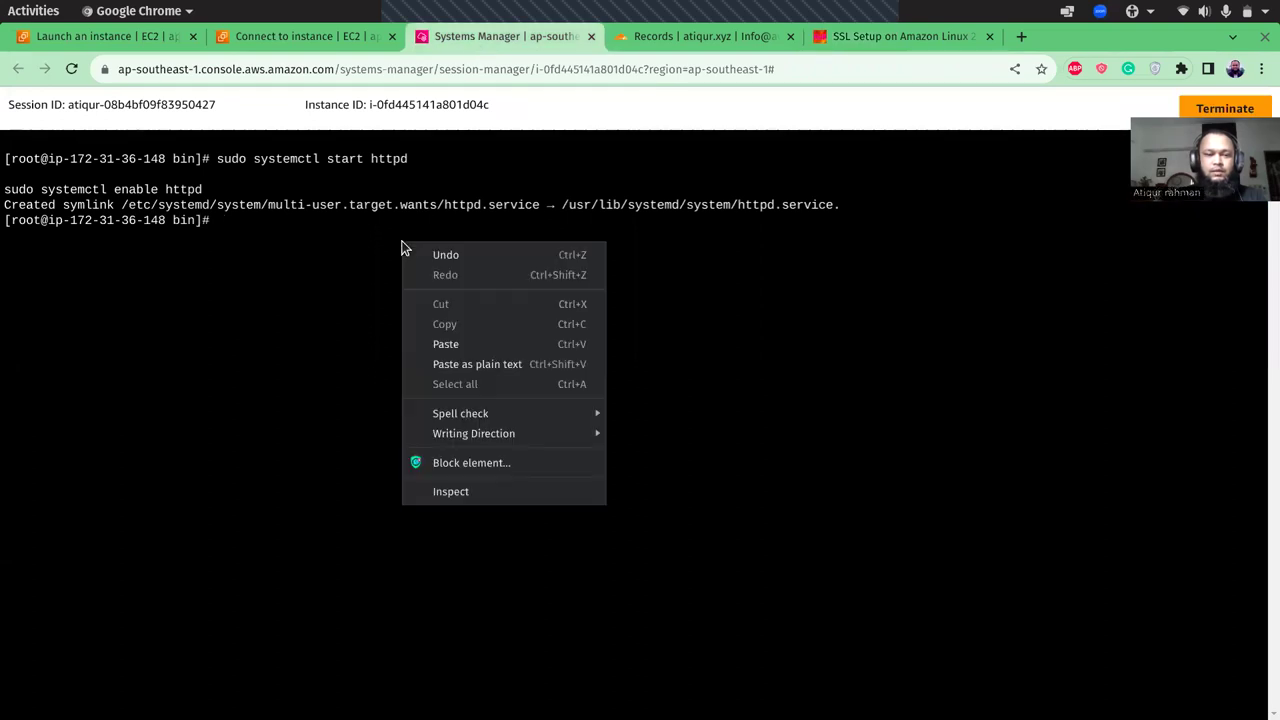
{"action": "left_click", "coordinate": [442, 341]}
{"action": "key", "text": "Return"}
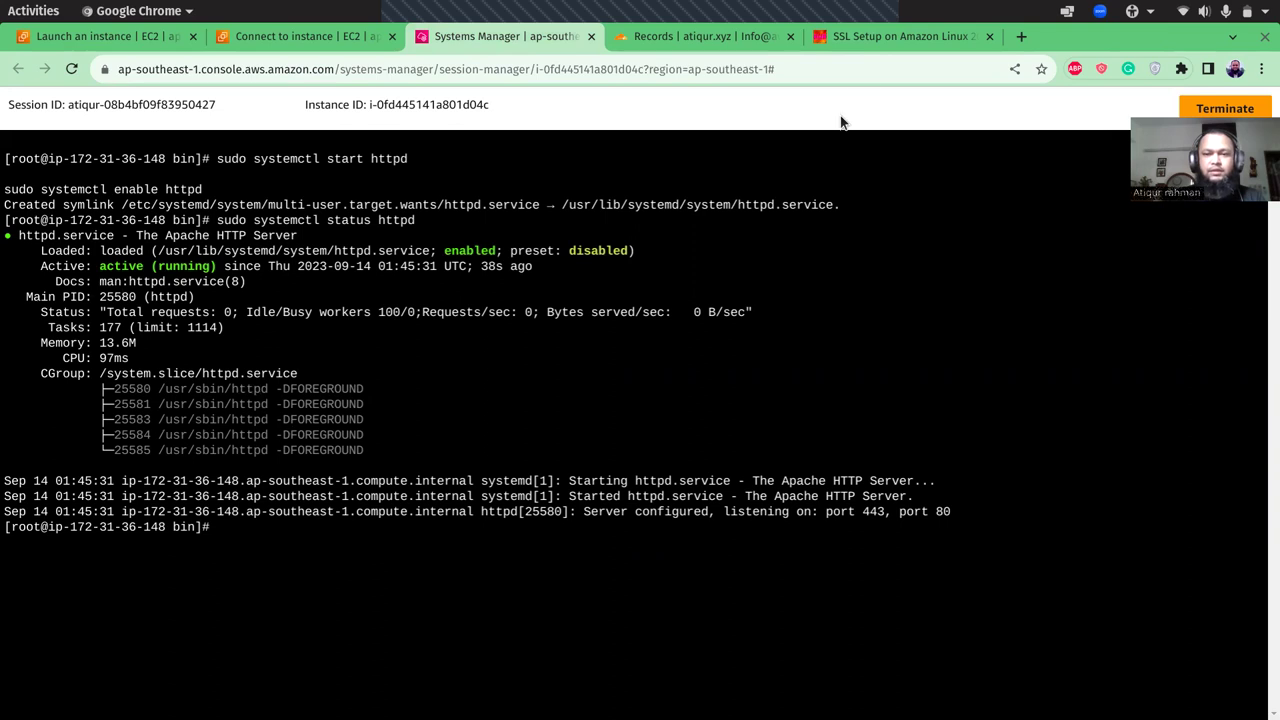
- Scroll the SSL setup guide down to the Install Certbot block with its four commands
{"action": "left_click", "coordinate": [917, 37]}
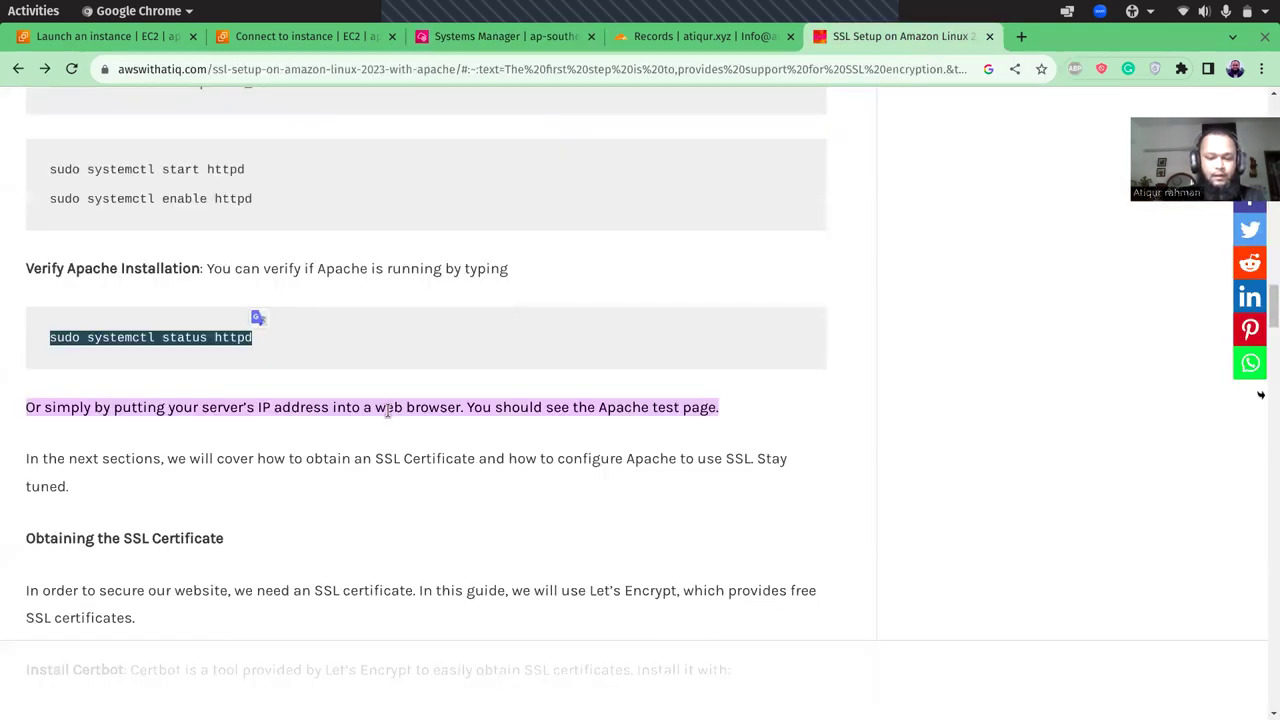
{"action": "scroll", "coordinate": [388, 410], "scroll_direction": "down", "scroll_amount": 5}
{"action": "scroll", "coordinate": [390, 417], "scroll_direction": "down", "scroll_amount": 2}
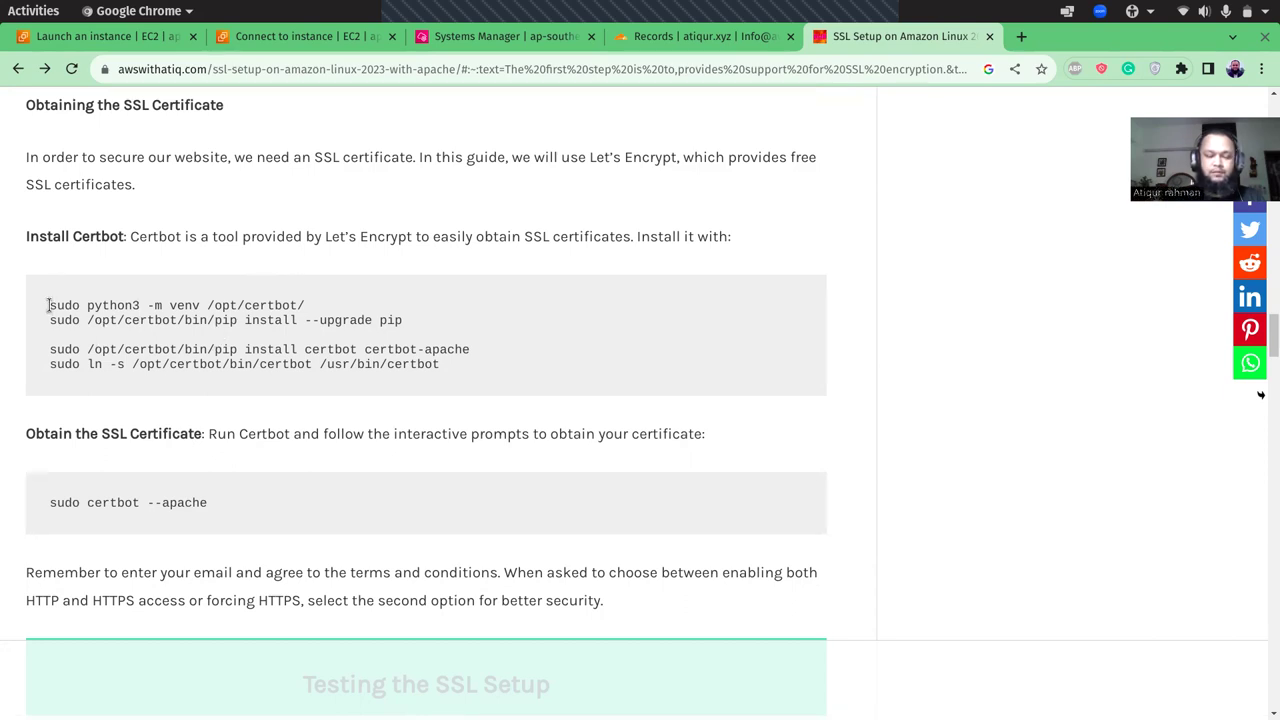
- Copy the four Certbot install commands from the guide and run them in the terminal
{"action": "left_click_drag", "start_coordinate": [48, 305], "coordinate": [470, 364]}
{"action": "key", "text": "ctrl+c"}
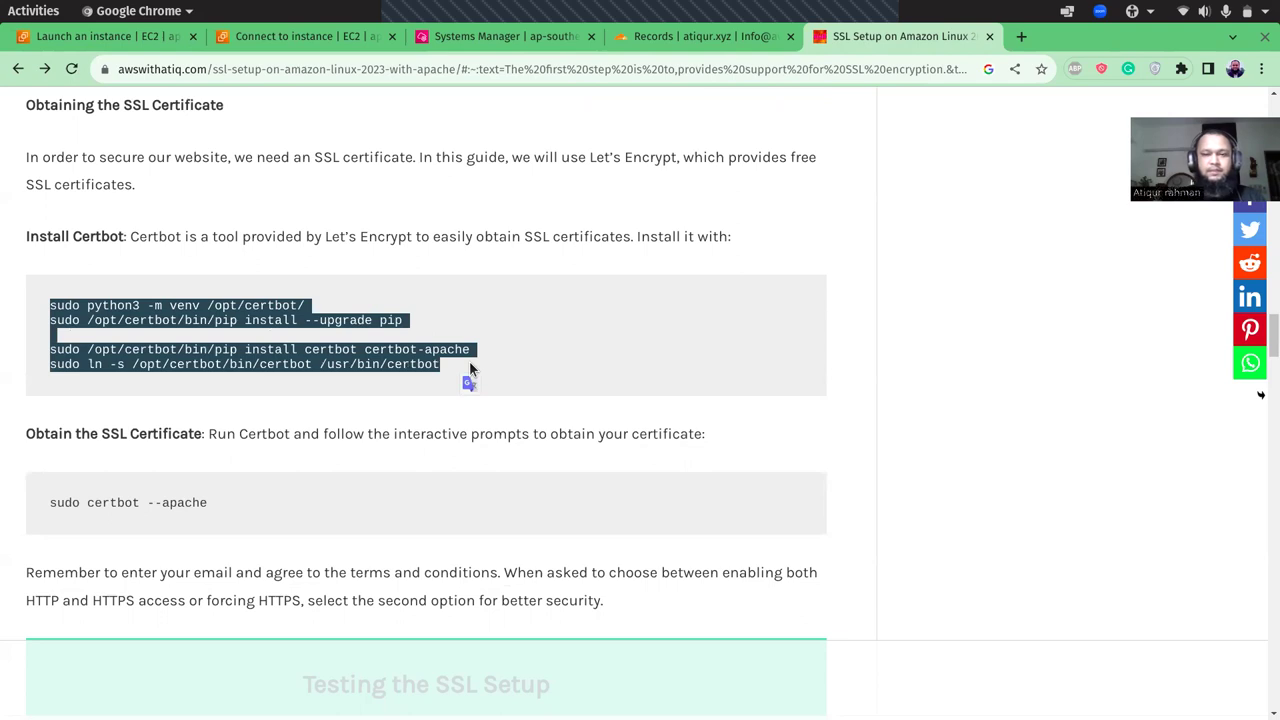
{"action": "left_click", "coordinate": [472, 39]}
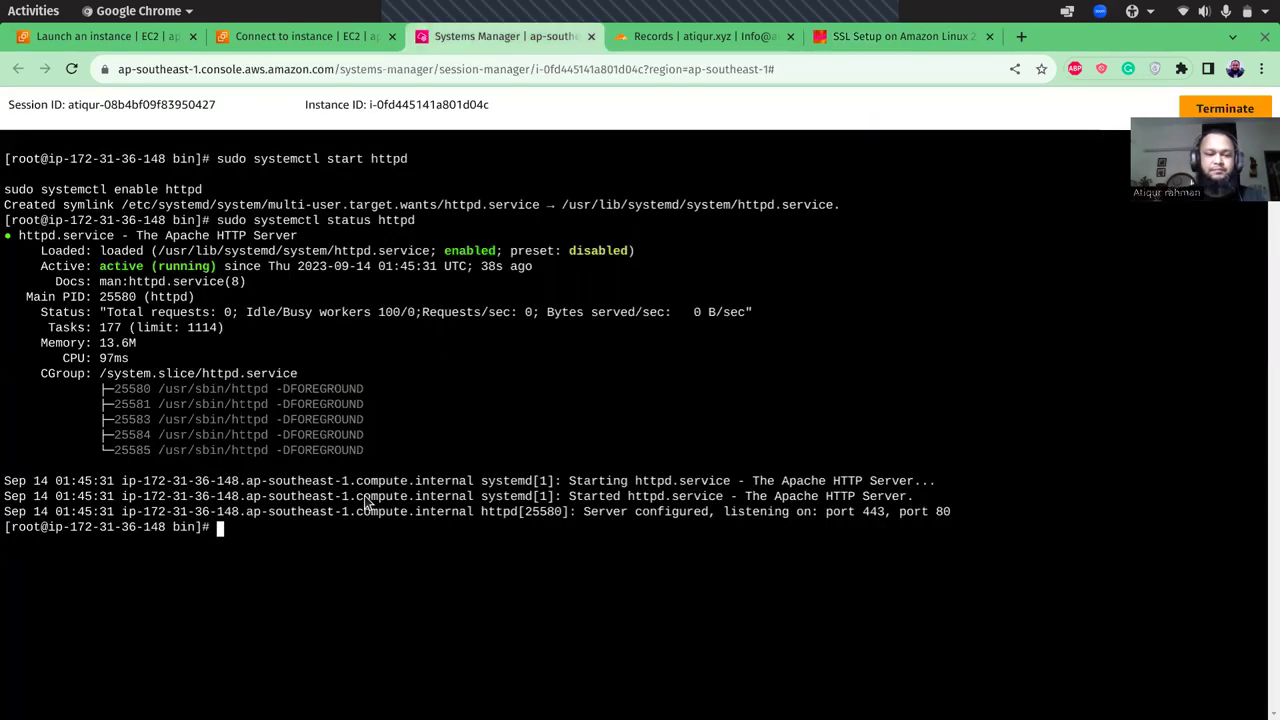
{"action": "right_click", "coordinate": [322, 568]}
{"action": "left_click", "coordinate": [458, 434]}
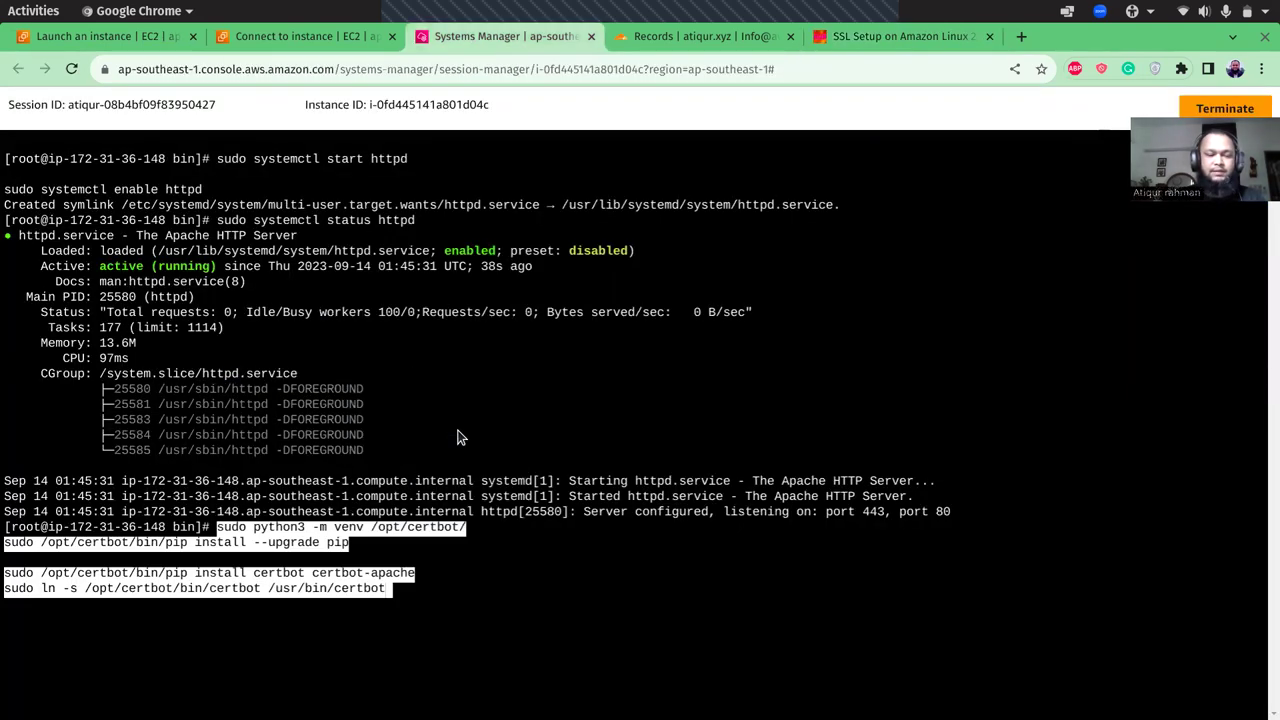
{"action": "key", "text": "Return"}
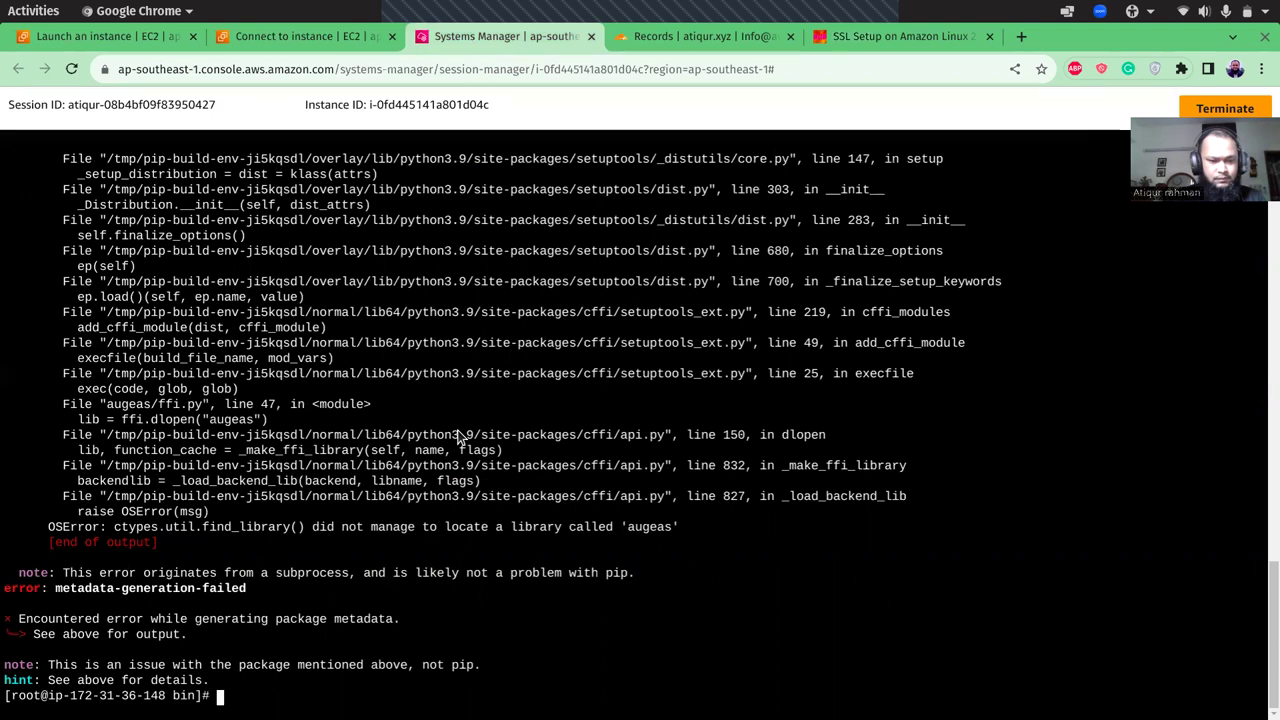
- Clear the terminal and run the guide's Certbot venv creation command
{"action": "left_click", "coordinate": [908, 36]}
{"action": "left_click", "coordinate": [466, 380]}
{"action": "left_click_drag", "start_coordinate": [49, 311], "coordinate": [328, 303]}
{"action": "key", "text": "ctrl+c"}
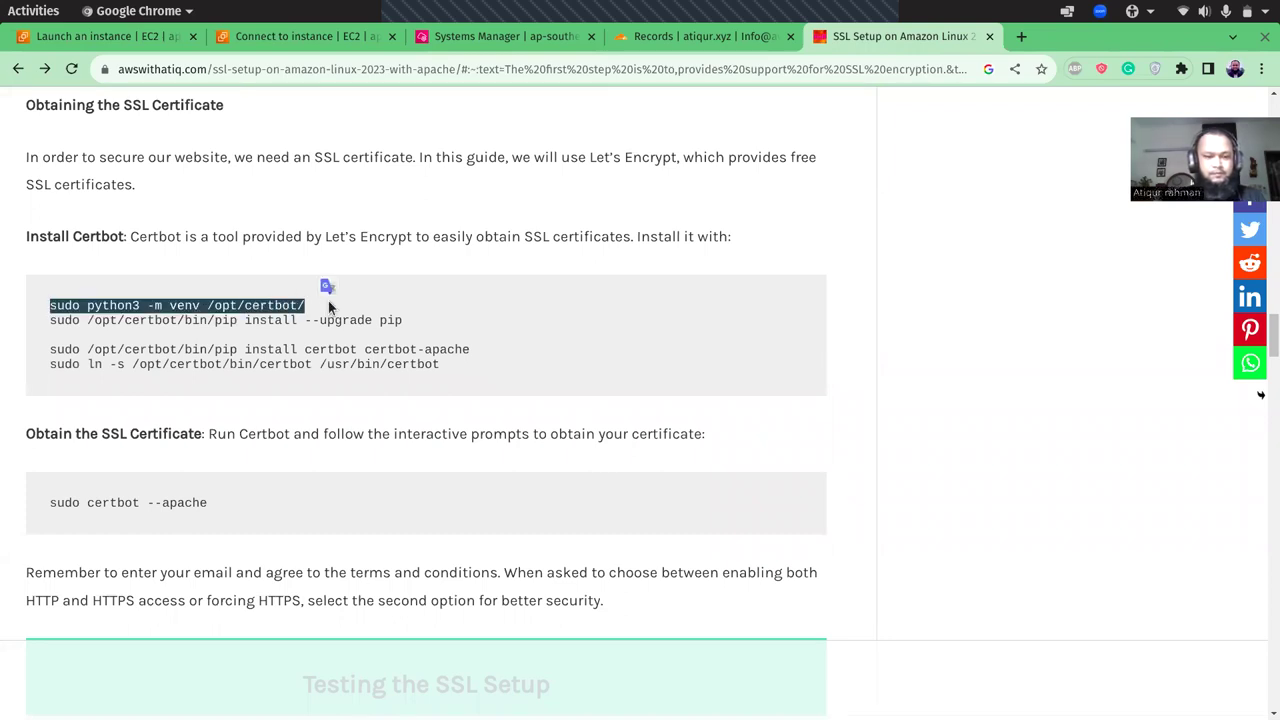
{"action": "left_click", "coordinate": [450, 38]}
{"action": "type", "text": "clear"}
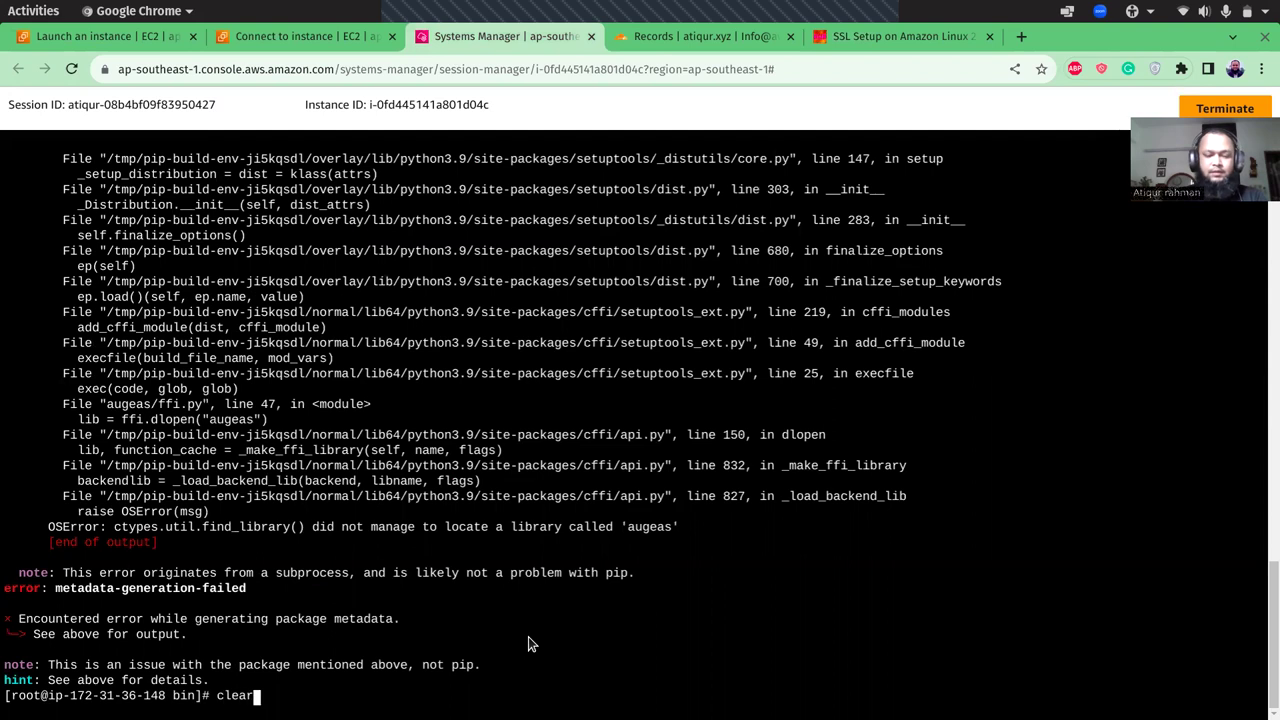
{"action": "key", "text": "Return"}
{"action": "right_click", "coordinate": [434, 414]}
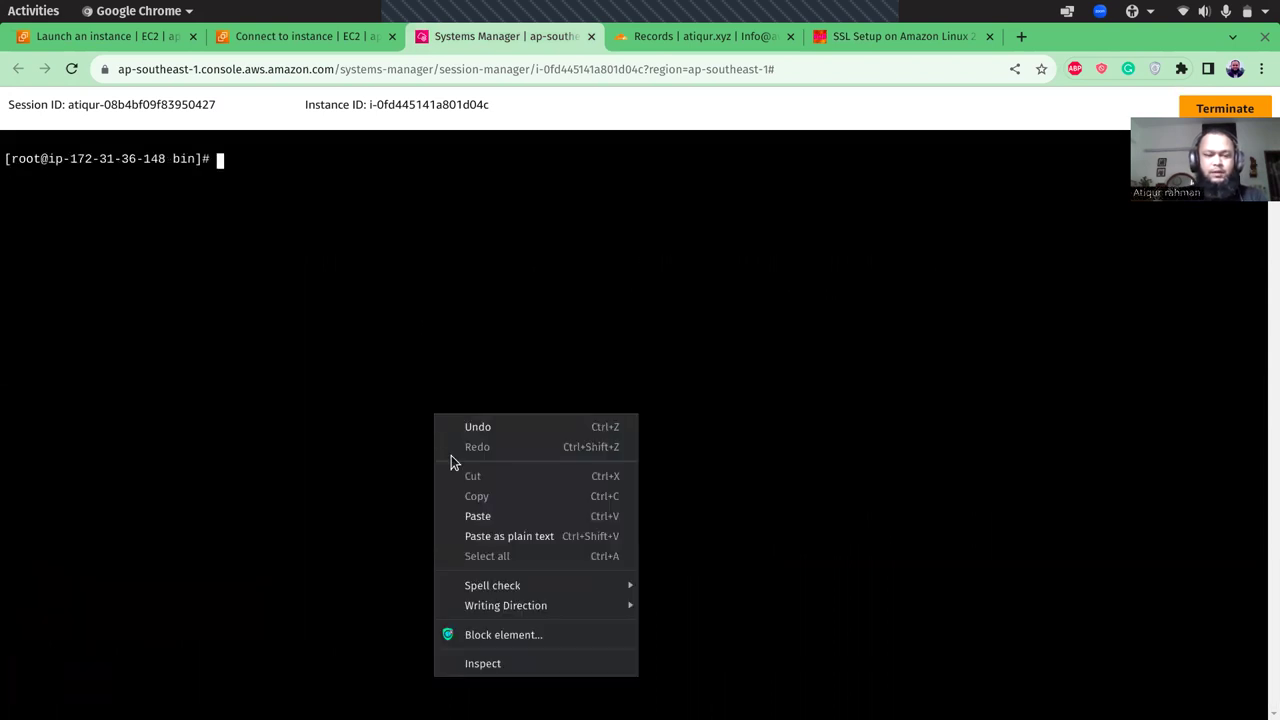
{"action": "left_click", "coordinate": [475, 514]}
{"action": "key", "text": "Return"}
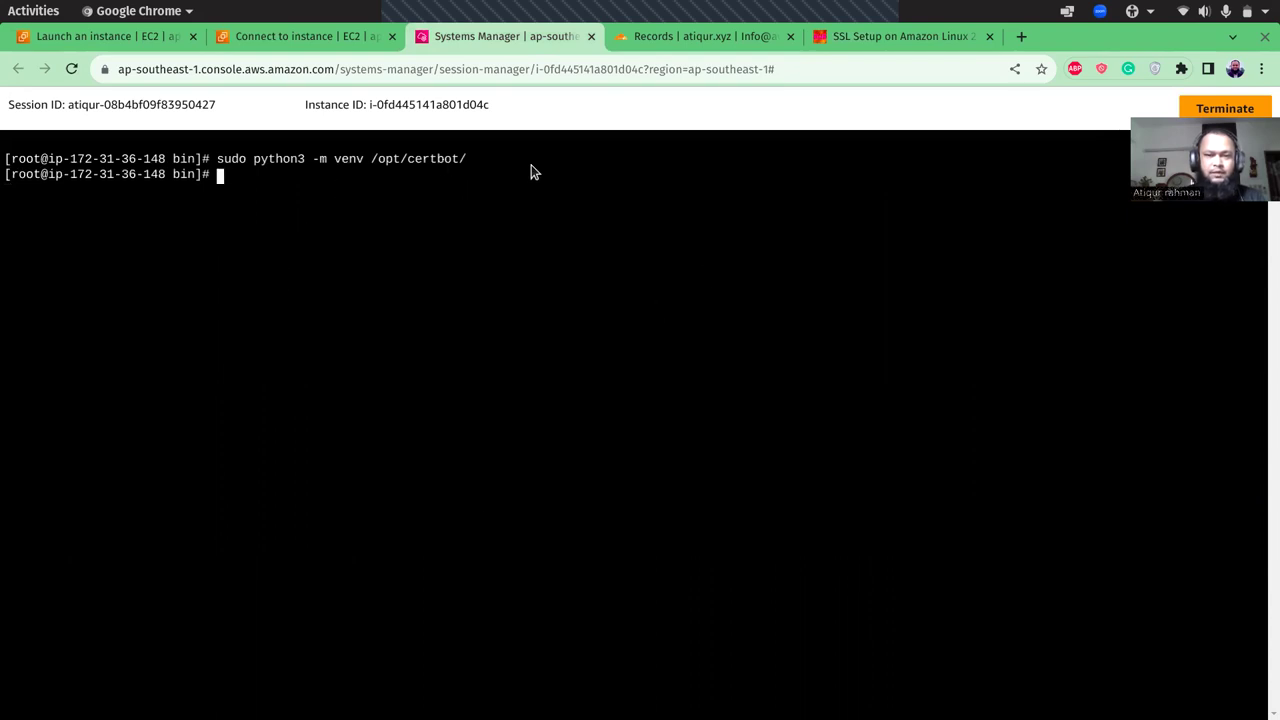
- Run the guide's pip upgrade command in the terminal
{"action": "left_click", "coordinate": [900, 36]}
{"action": "left_click", "coordinate": [222, 340]}
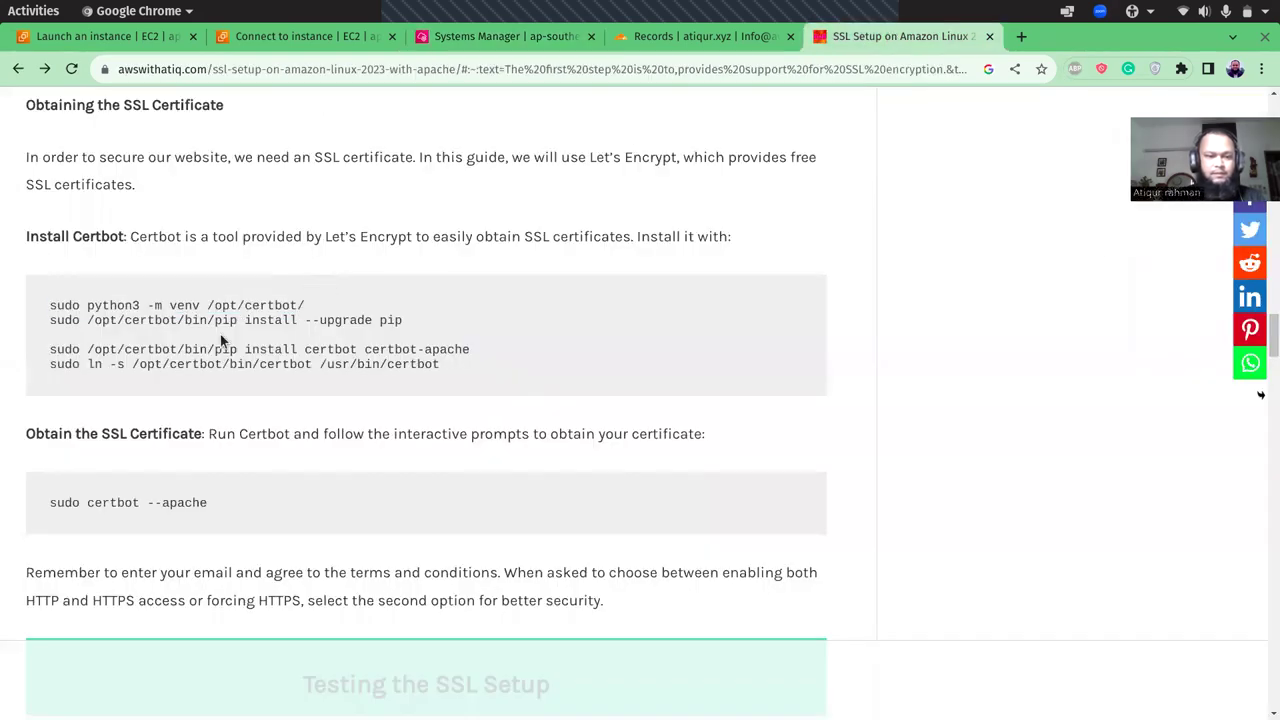
{"action": "left_click_drag", "start_coordinate": [48, 320], "coordinate": [438, 322]}
{"action": "key", "text": "ctrl+c"}
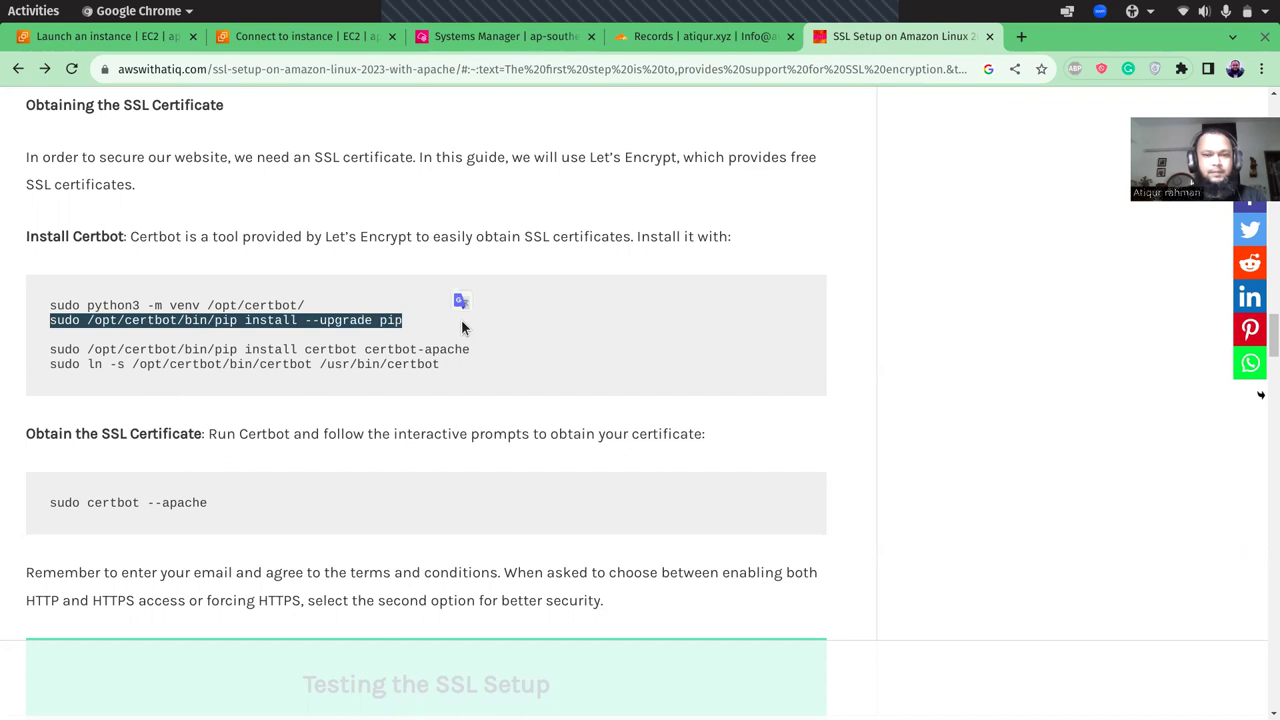
{"action": "left_click", "coordinate": [481, 37]}
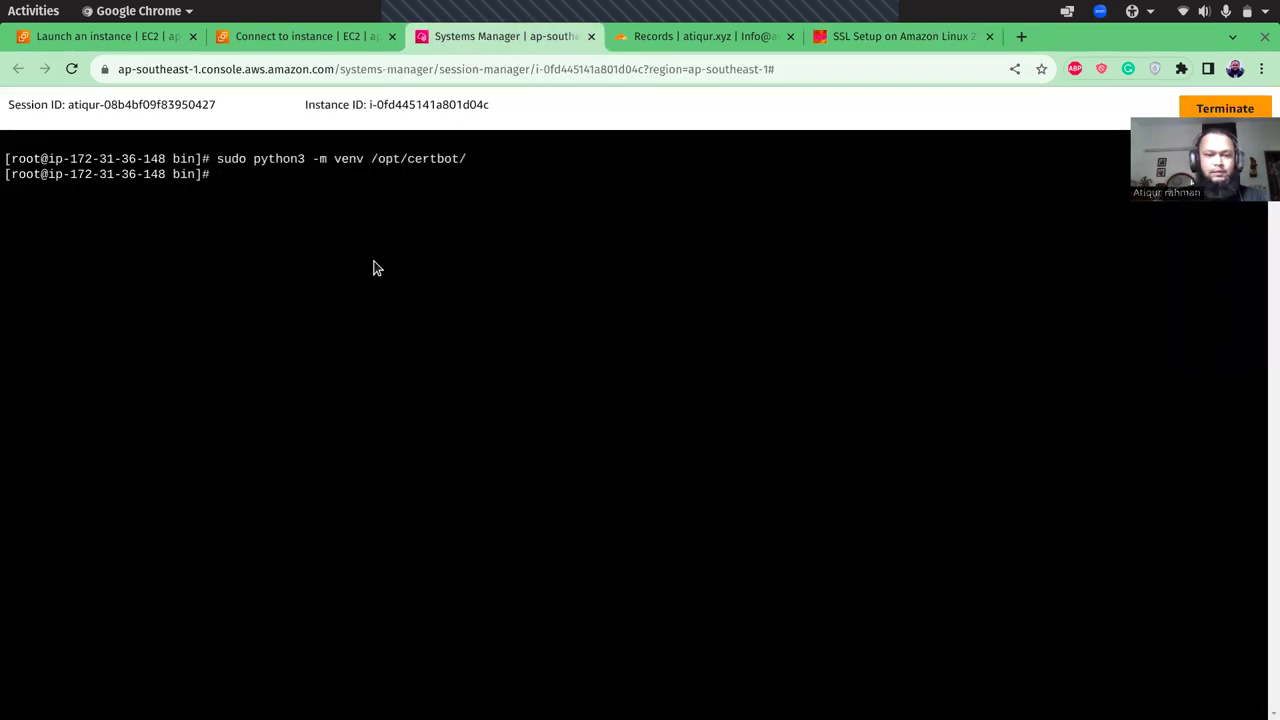
{"action": "right_click", "coordinate": [344, 236]}
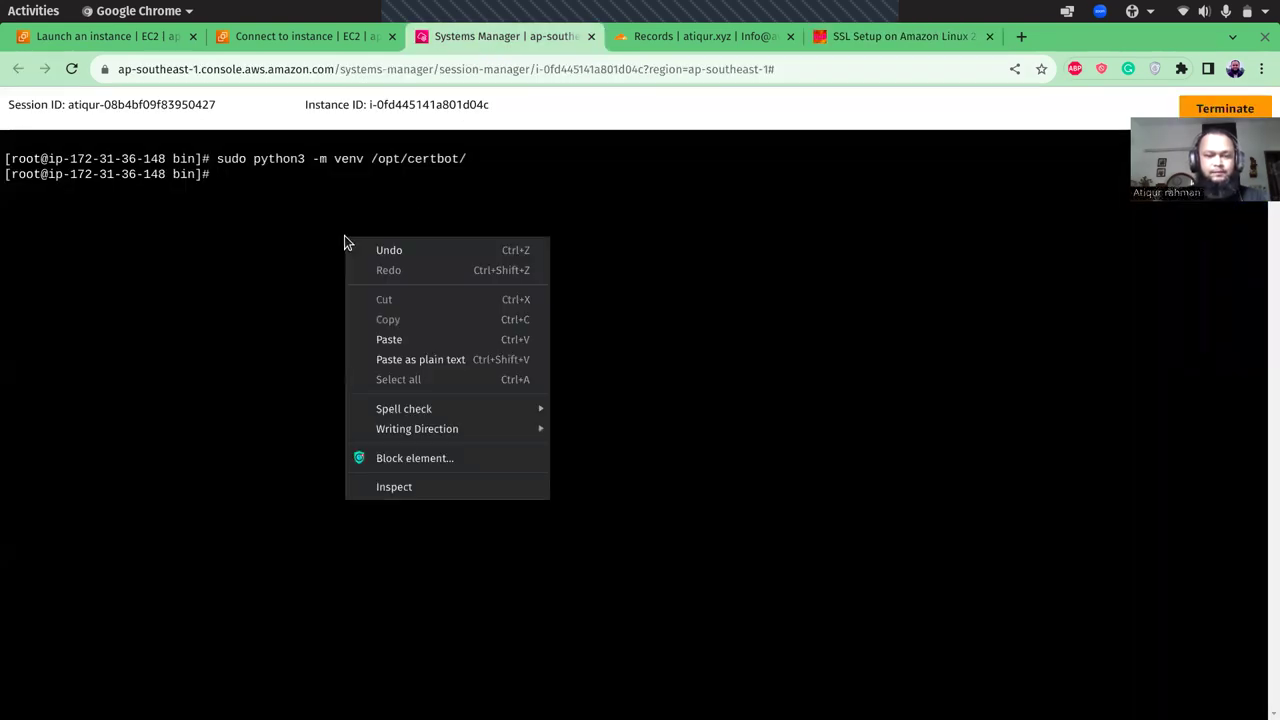
{"action": "left_click", "coordinate": [393, 357]}
{"action": "key", "text": "Return"}
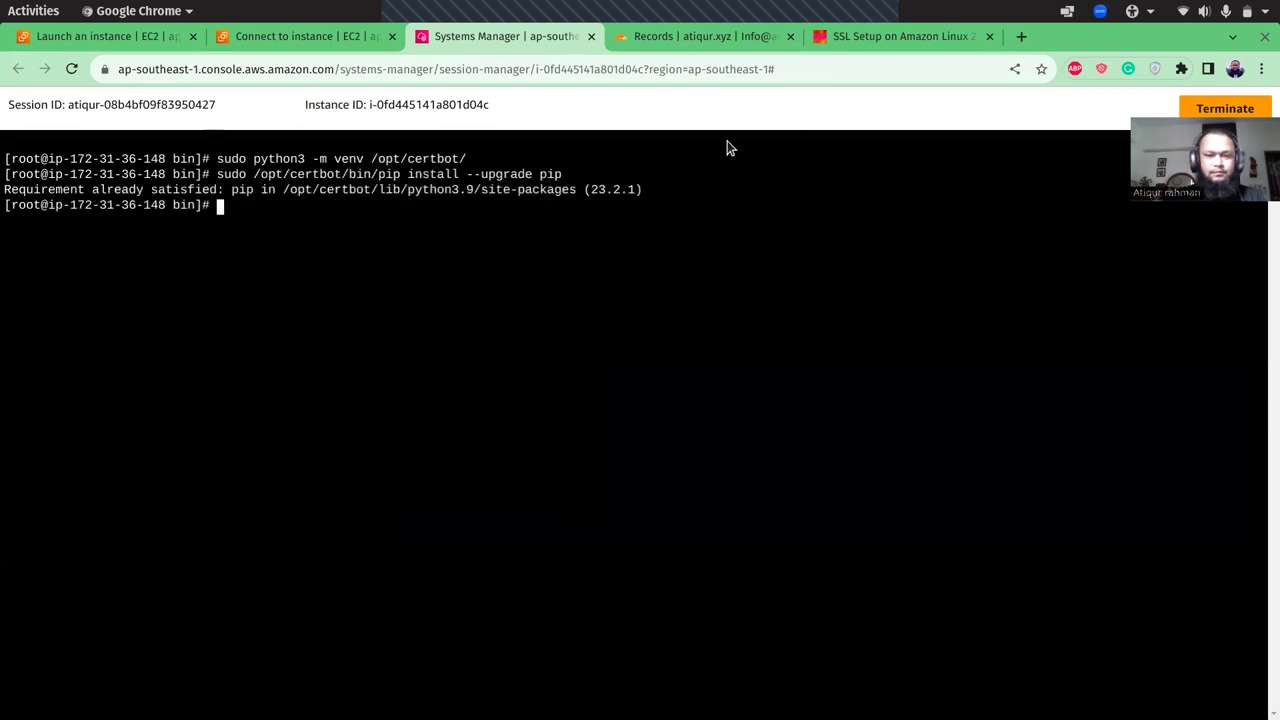
- Run 'pip install certbot certbot-apache', which fails because library 'augeas' is not found
{"action": "left_click", "coordinate": [908, 40]}
{"action": "left_click", "coordinate": [384, 386]}
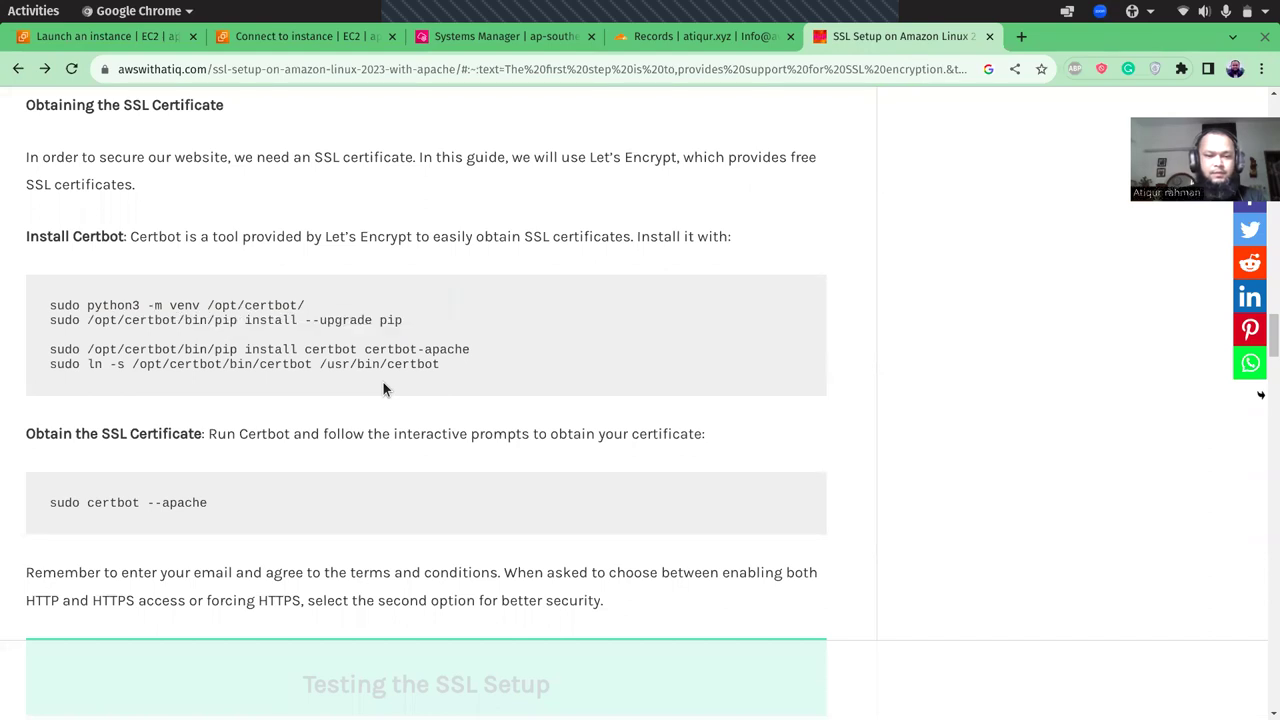
{"action": "left_click_drag", "start_coordinate": [51, 355], "coordinate": [487, 350]}
{"action": "key", "text": "ctrl+c"}
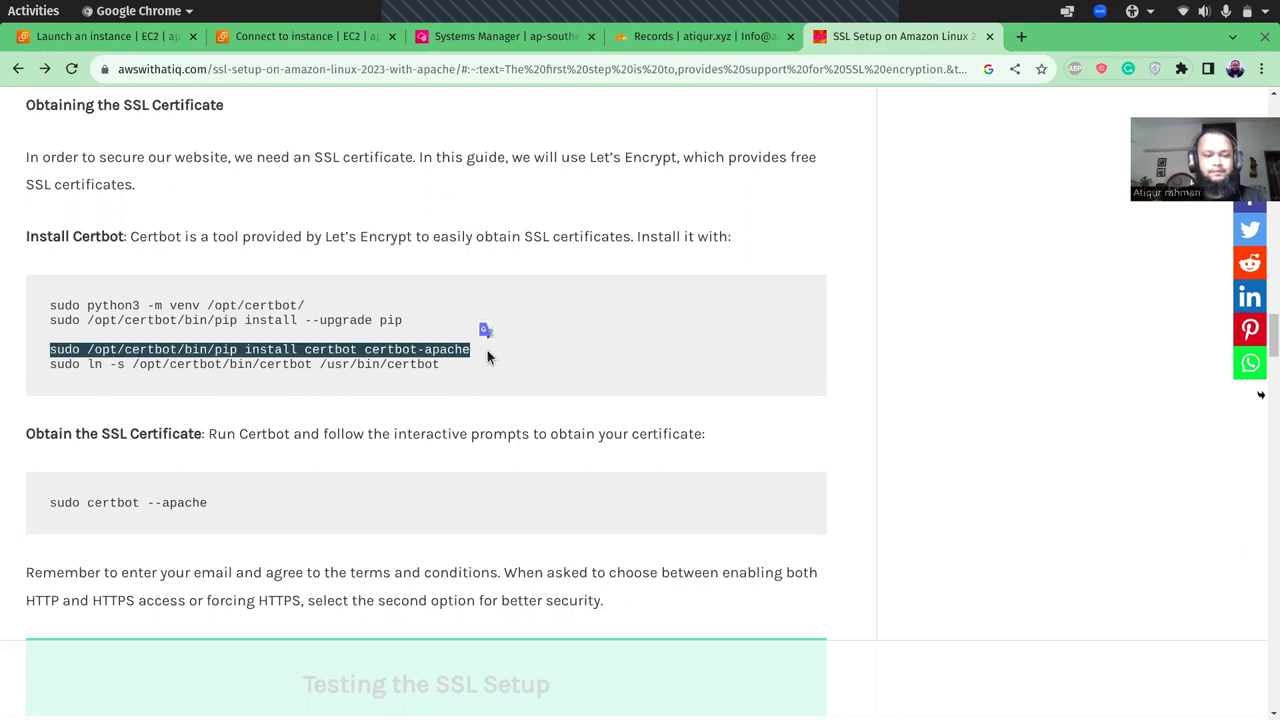
{"action": "left_click", "coordinate": [464, 45]}
{"action": "right_click", "coordinate": [381, 265]}
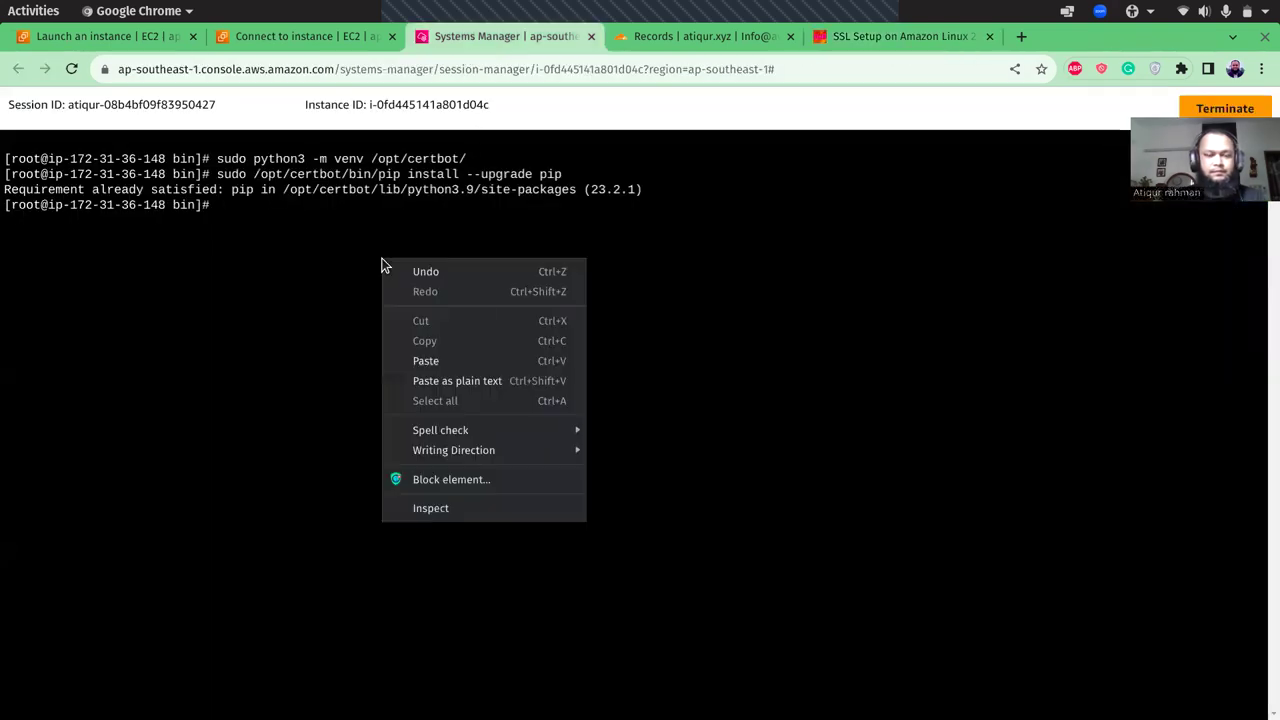
{"action": "left_click", "coordinate": [422, 359]}
{"action": "key", "text": "Return"}
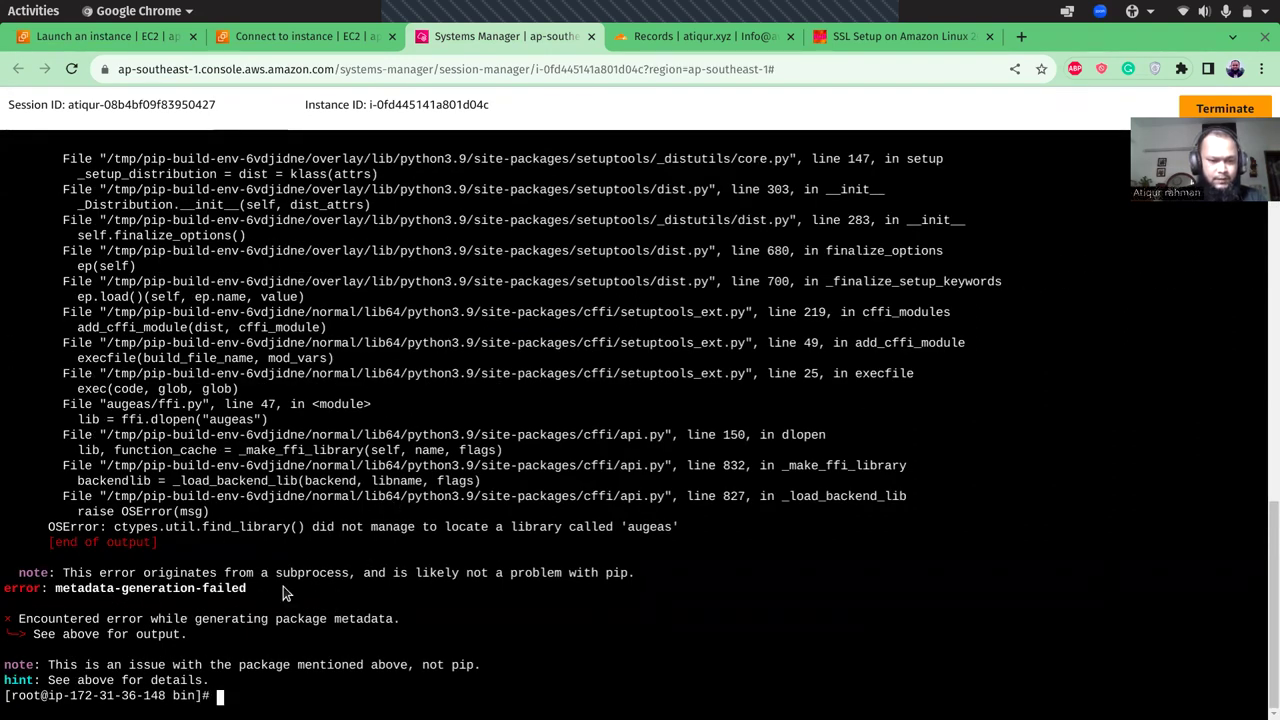
- Review the python-augeas build error output, including the _make_ffi_library traceback line
{"action": "key", "text": "Up"}
{"action": "key", "text": "Up"}
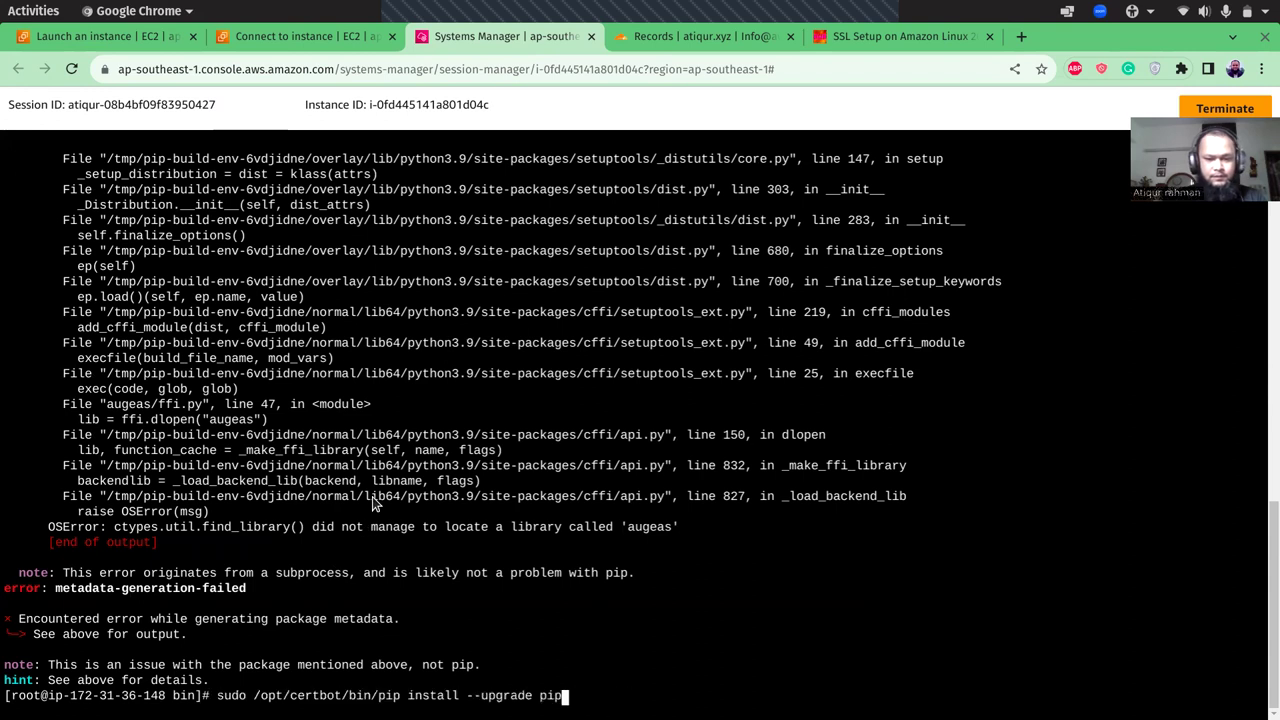
{"action": "left_click_drag", "start_coordinate": [1262, 652], "coordinate": [1264, 608]}
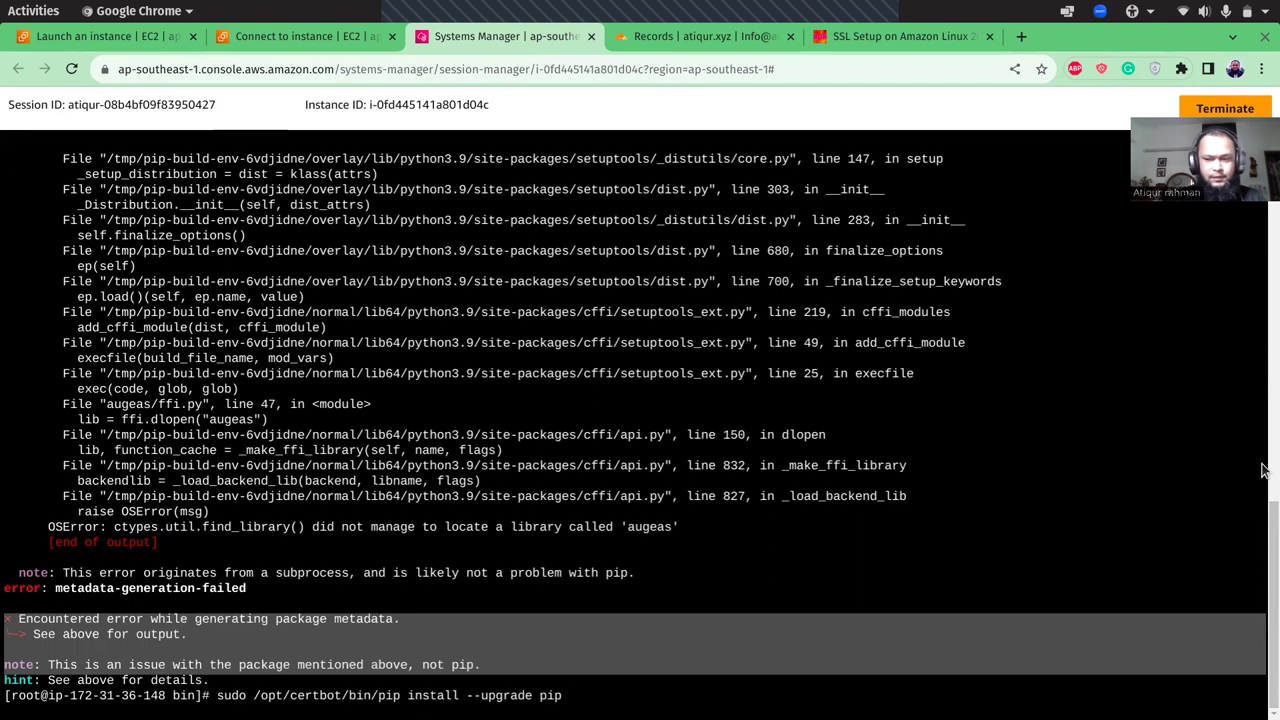
{"action": "left_click", "coordinate": [1262, 470]}
{"action": "triple_click", "coordinate": [1262, 470]}
{"action": "left_click", "coordinate": [1262, 470]}
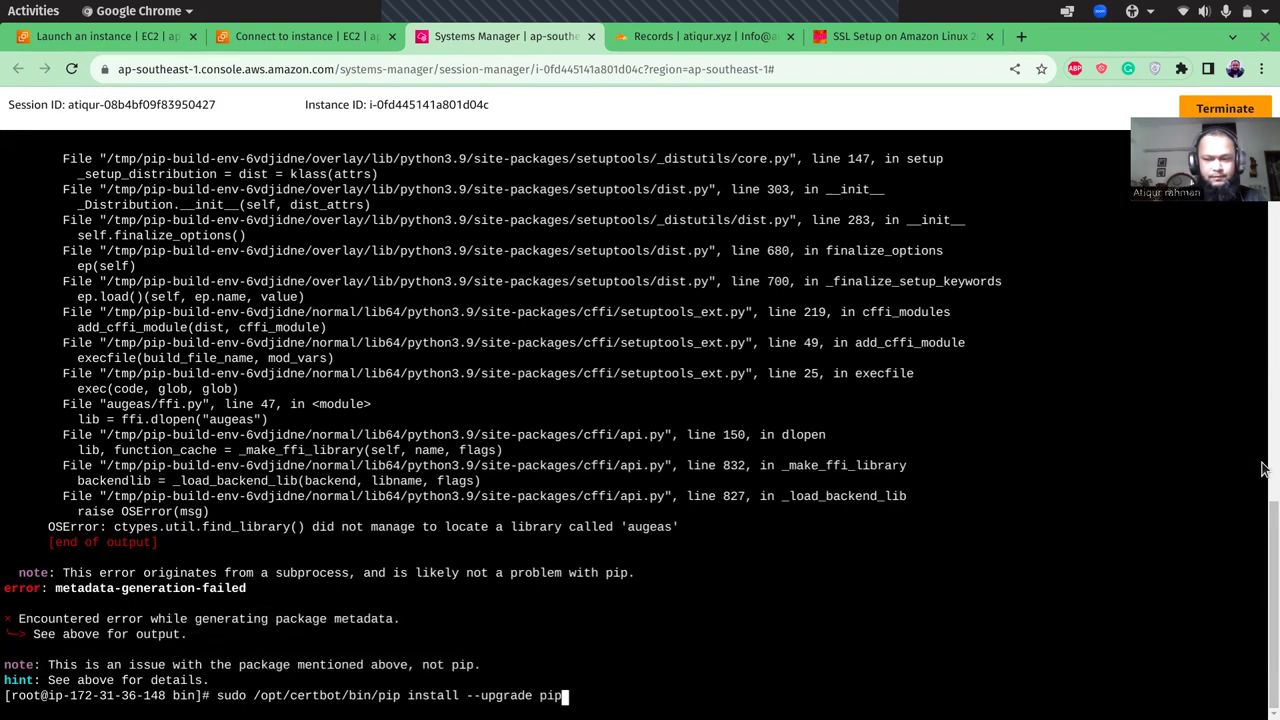
{"action": "scroll", "coordinate": [1262, 450], "scroll_direction": "up", "scroll_amount": 10}
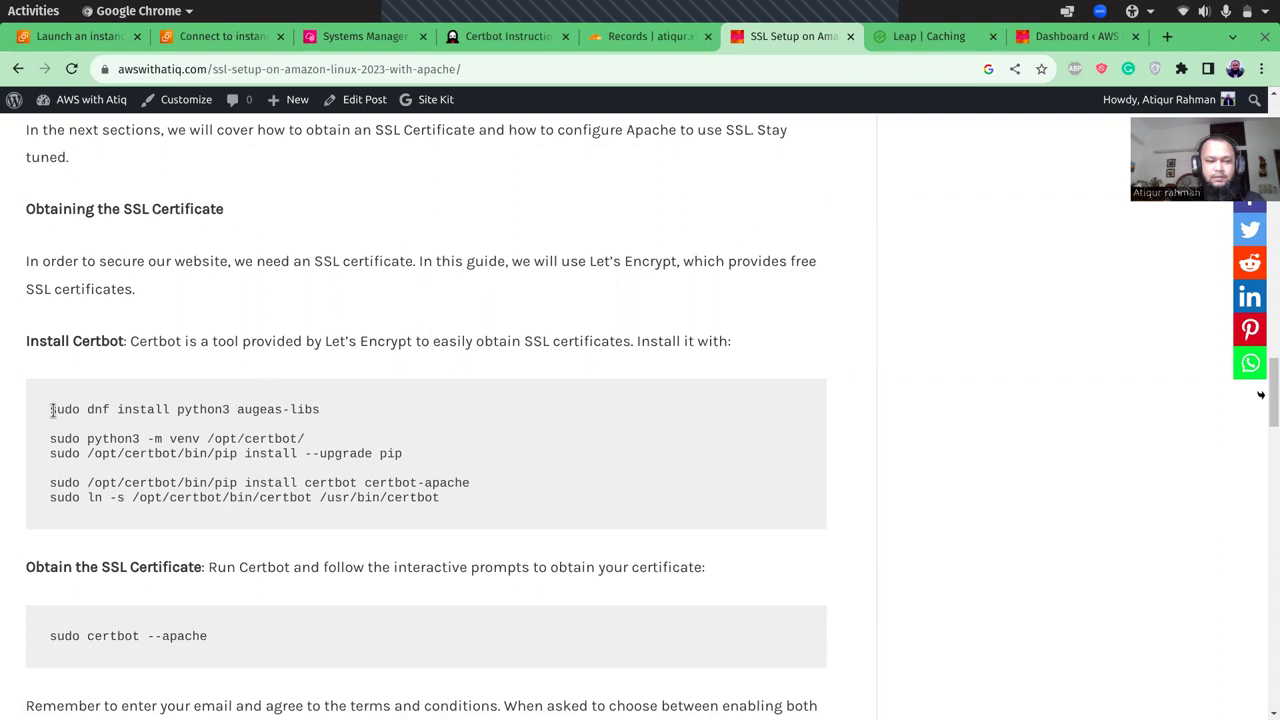
- Run 'sudo dnf install python3 augeas-libs' on the instance; both are already installed
{"action": "left_click_drag", "start_coordinate": [48, 410], "coordinate": [326, 411]}
{"action": "key", "text": "ctrl+c"}
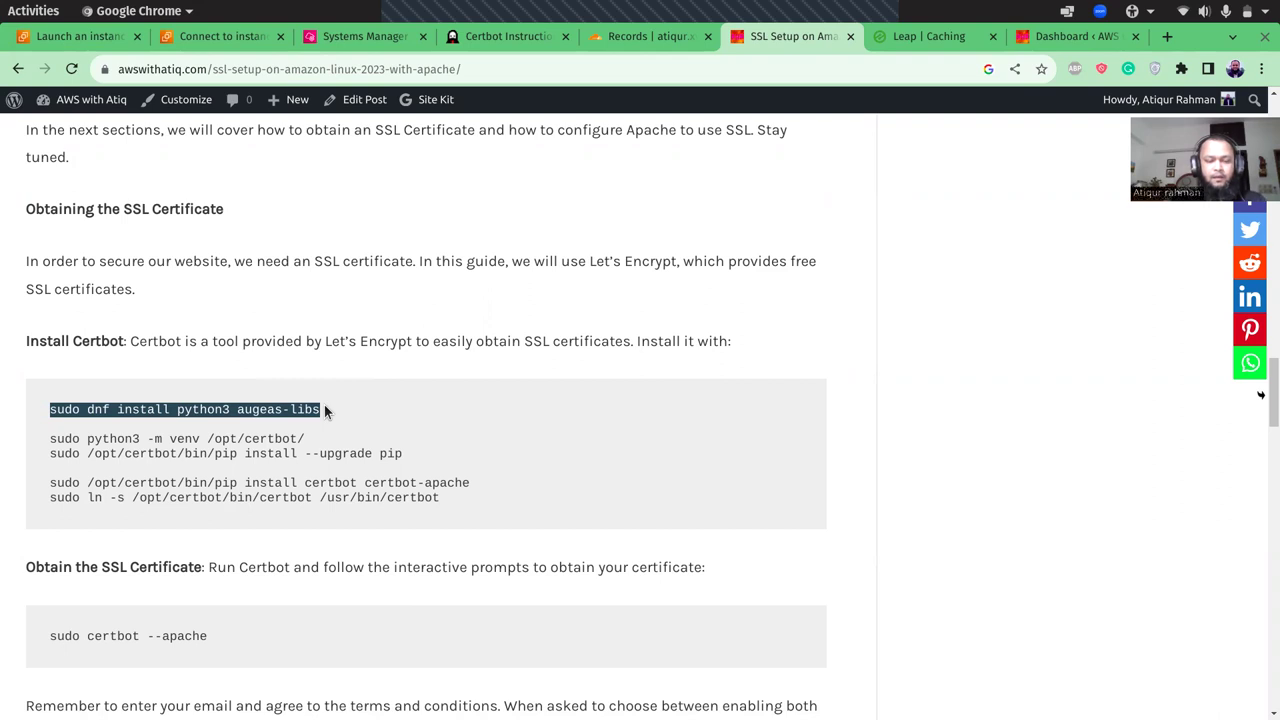
{"action": "left_click", "coordinate": [368, 44]}
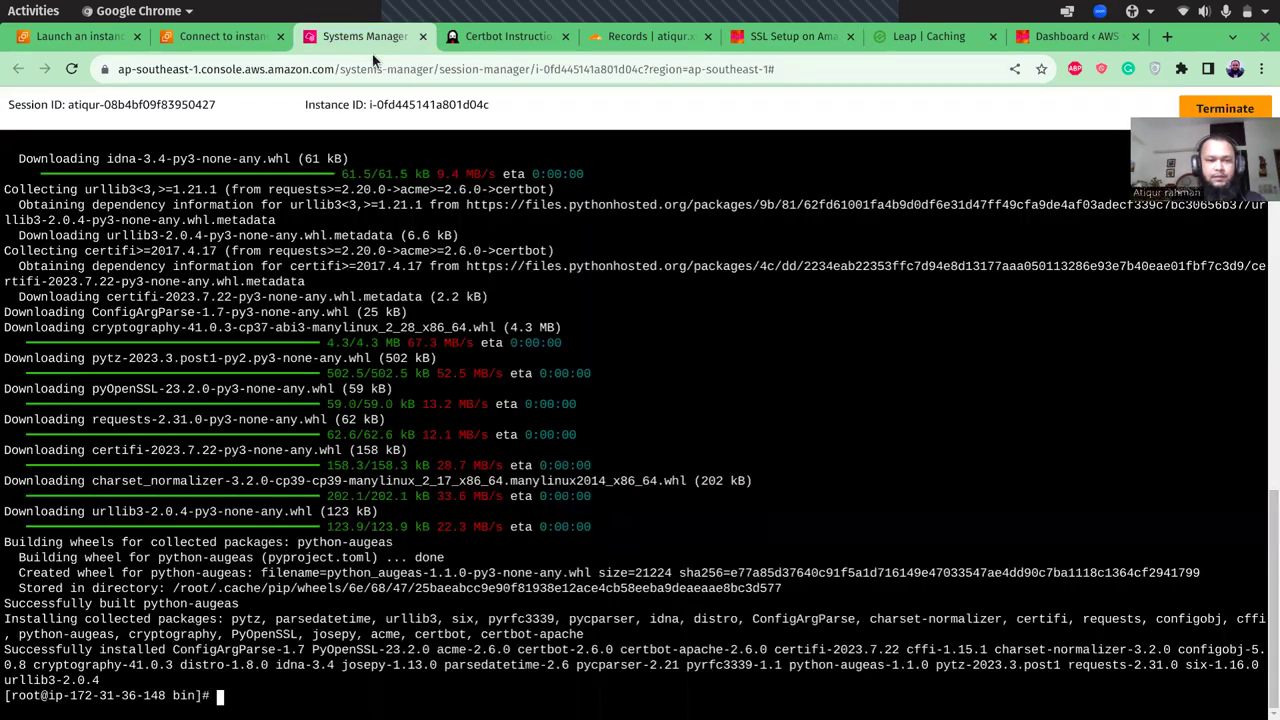
{"action": "left_click", "coordinate": [400, 690]}
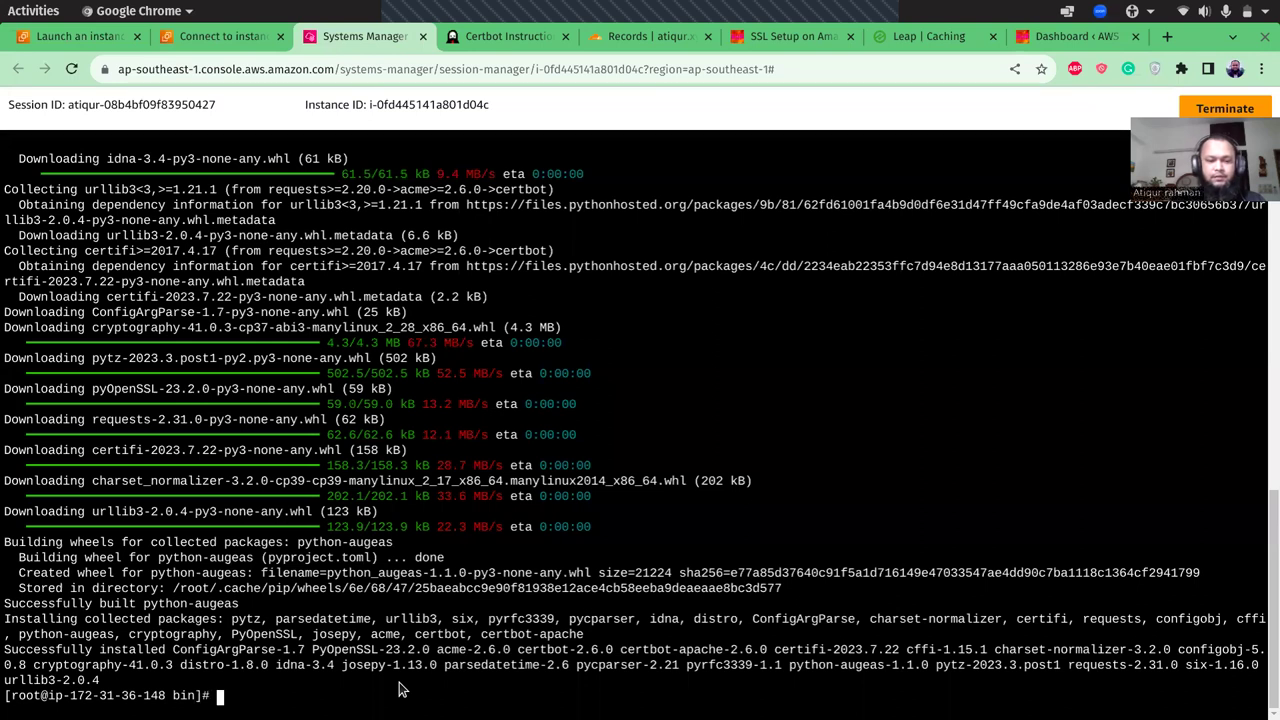
{"action": "right_click", "coordinate": [399, 688]}
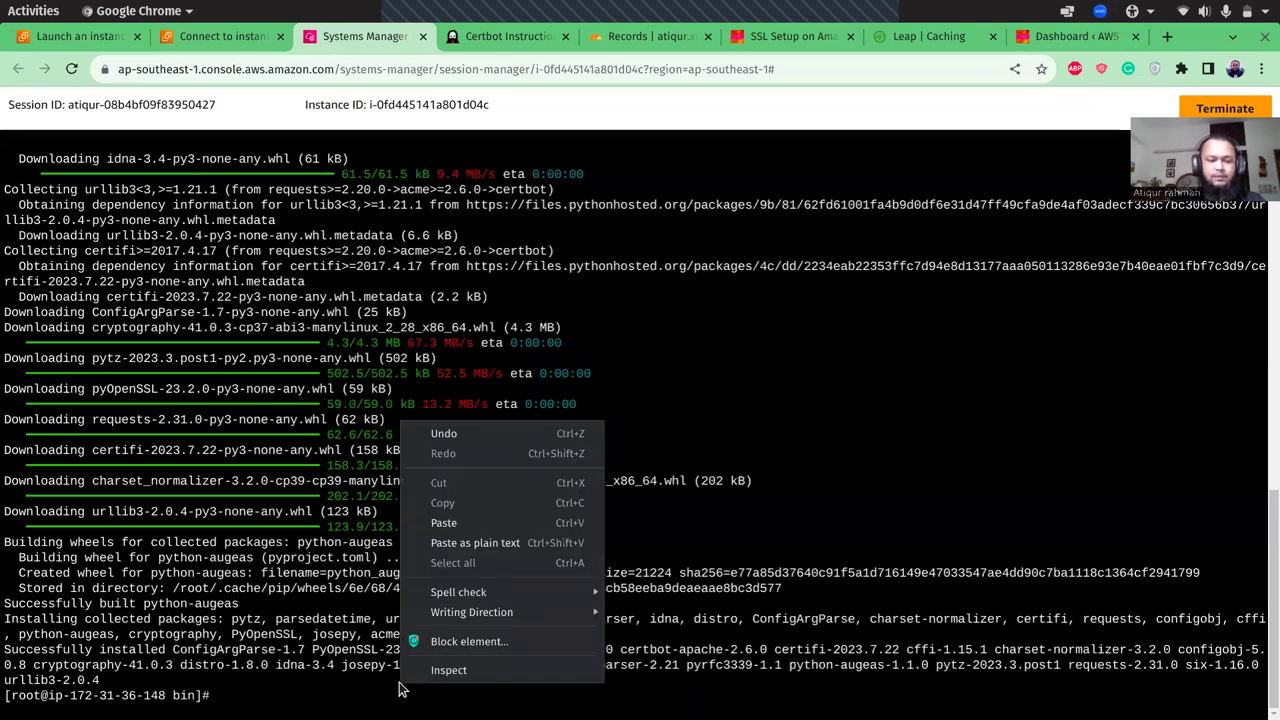
{"action": "left_click", "coordinate": [519, 542]}
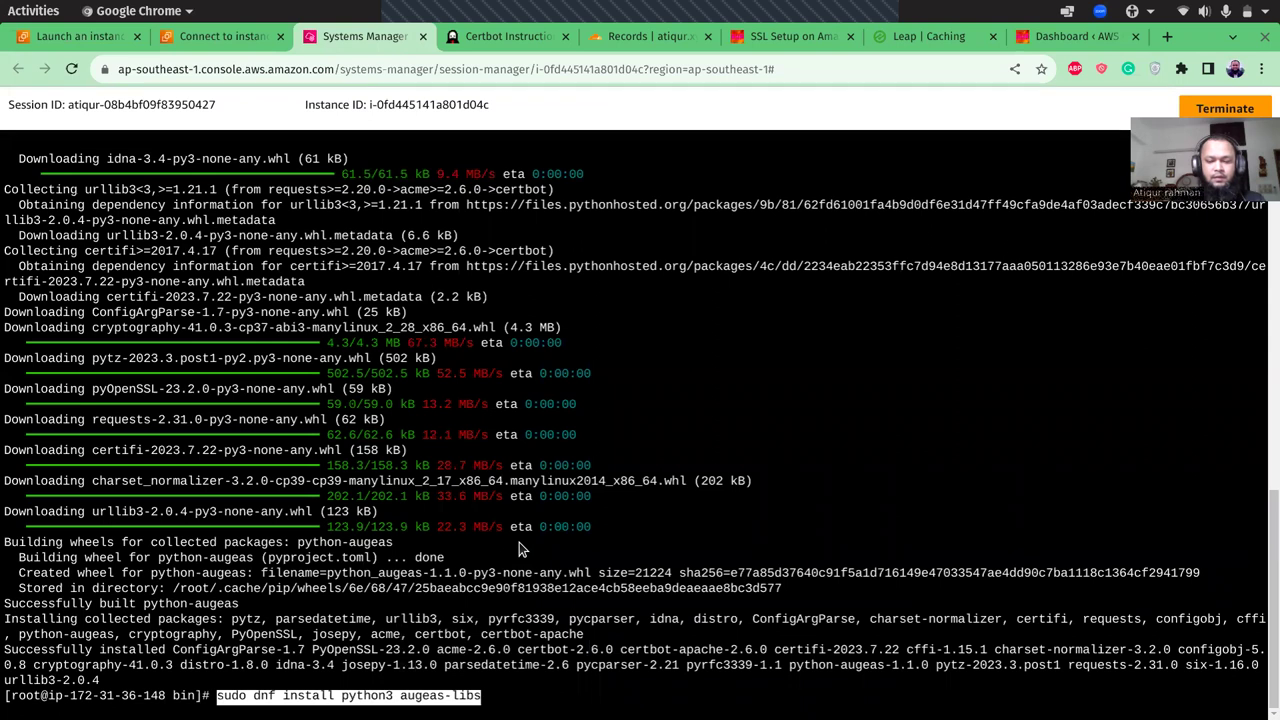
{"action": "key", "text": "Return"}
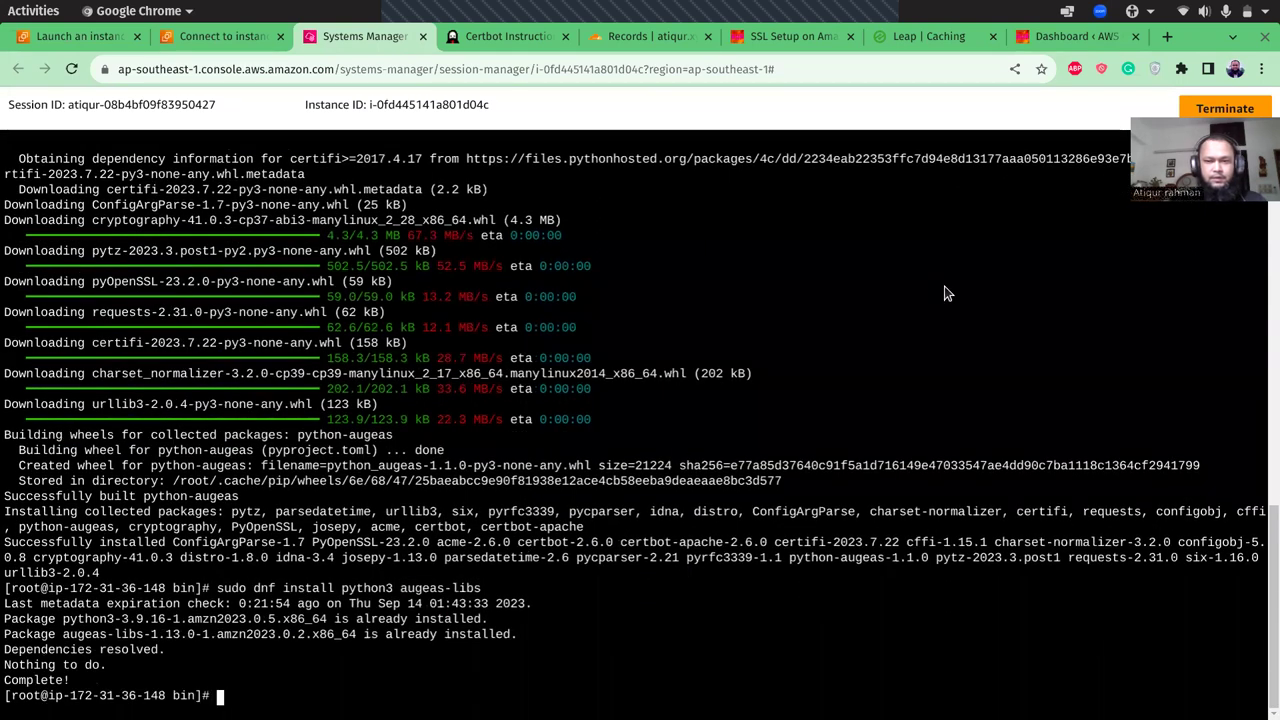
- Copy the certbot and certbot-apache pip install line from the guide
{"action": "left_click", "coordinate": [807, 39]}
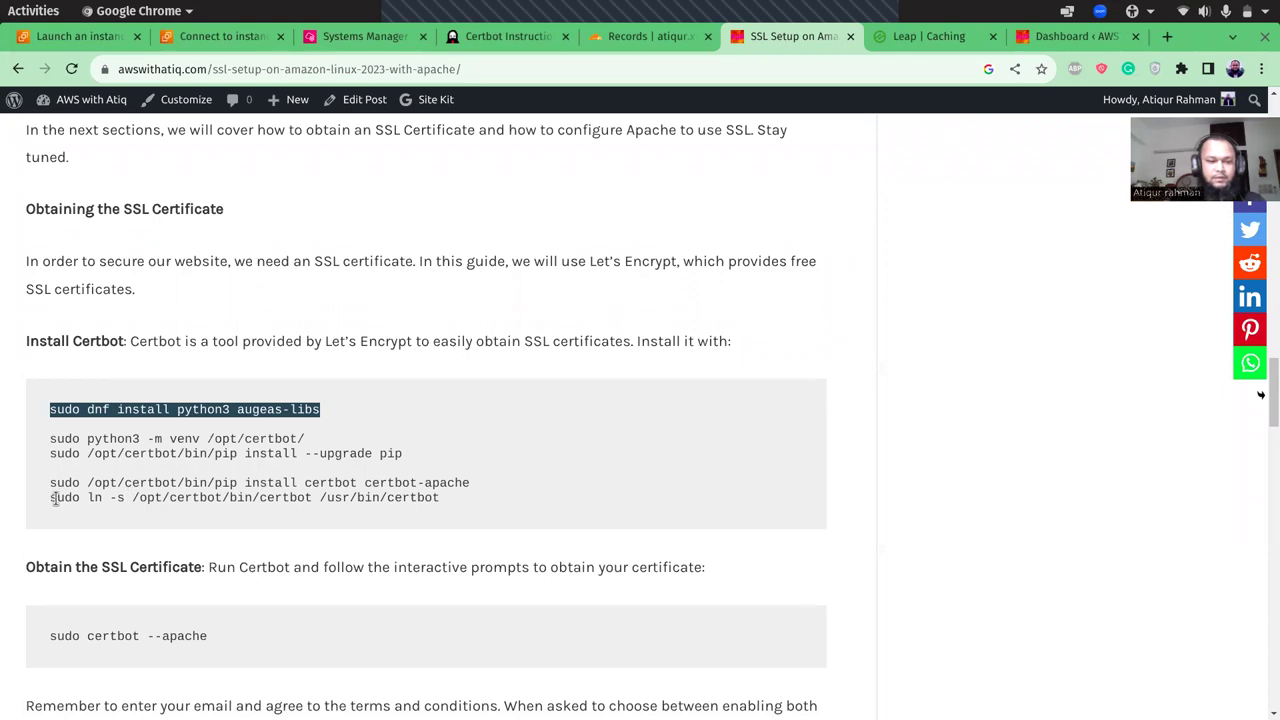
{"action": "left_click_drag", "start_coordinate": [51, 483], "coordinate": [477, 490]}
{"action": "key", "text": "ctrl+c"}
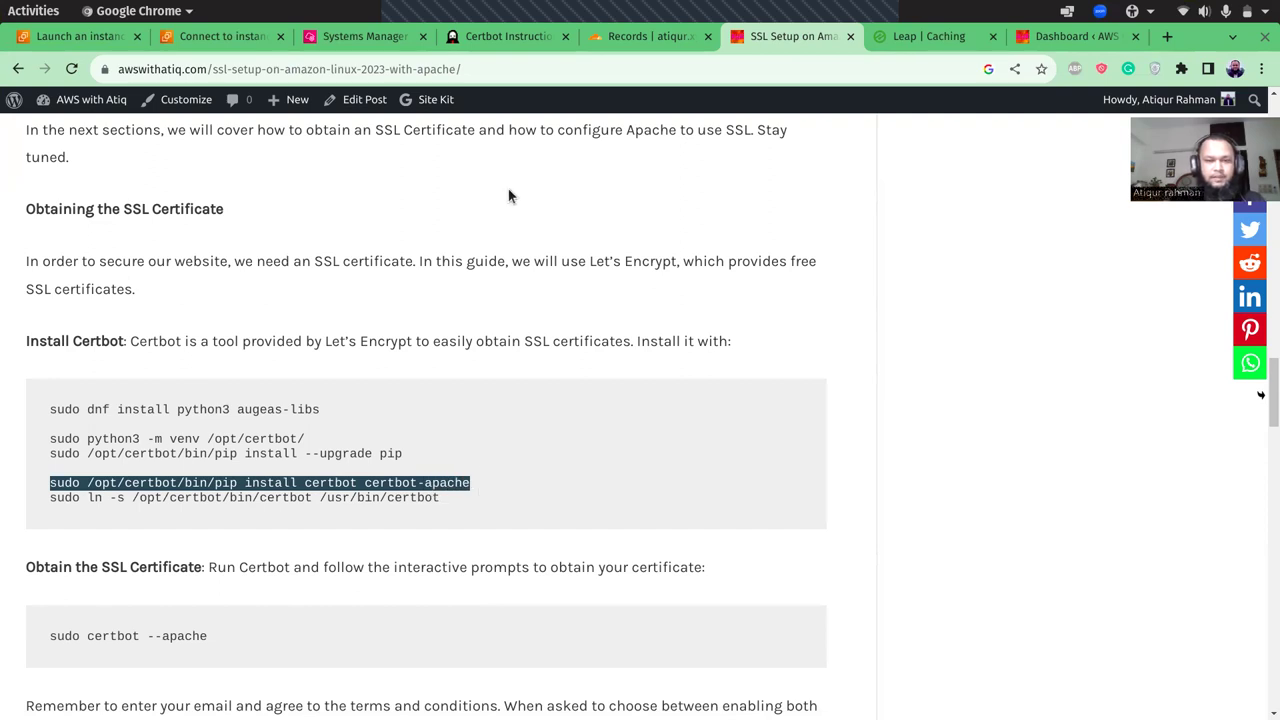
{"action": "left_click", "coordinate": [390, 38]}
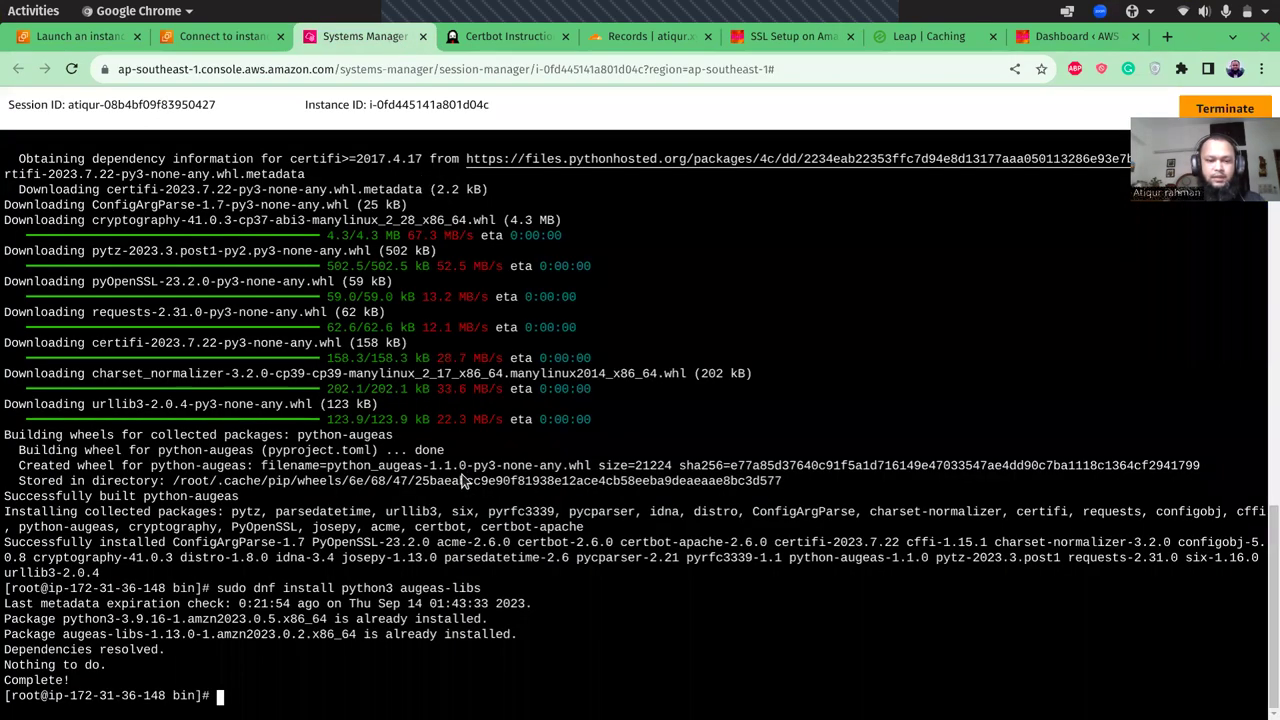
- Clear the terminal and install certbot and certbot-apache with pip
{"action": "type", "text": "clear"}
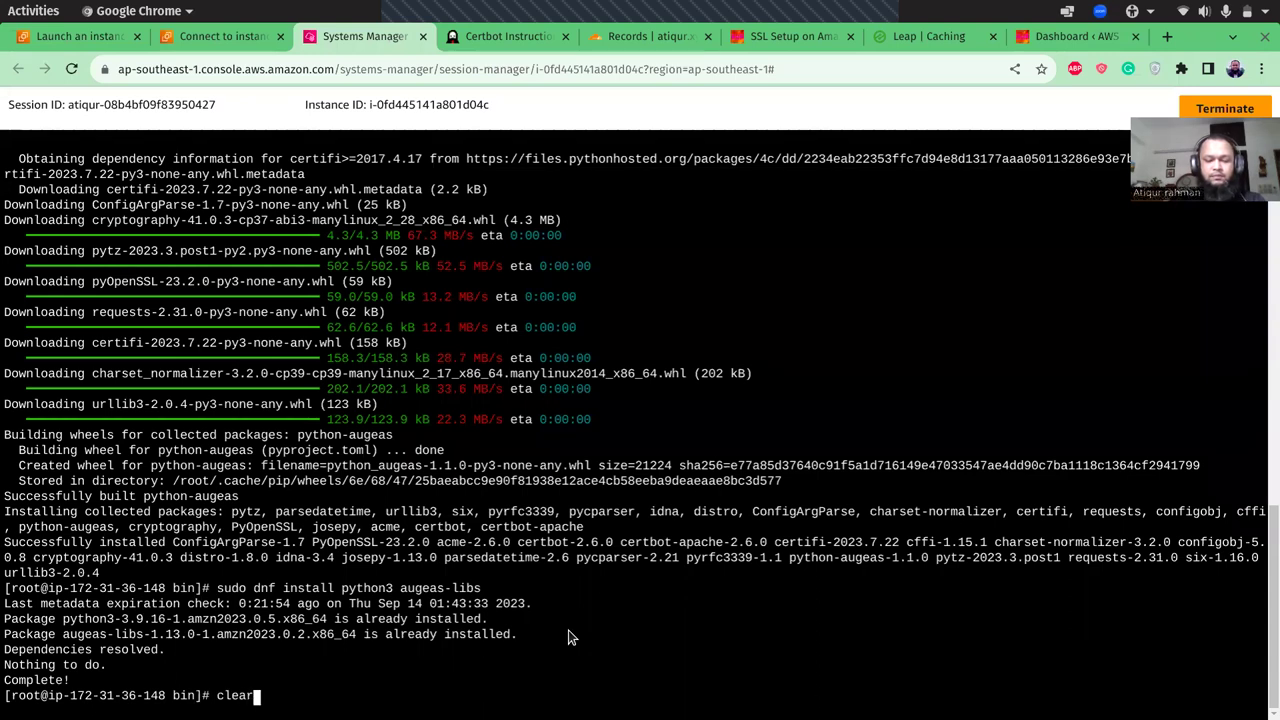
{"action": "key", "text": "Return"}
{"action": "right_click", "coordinate": [463, 440]}
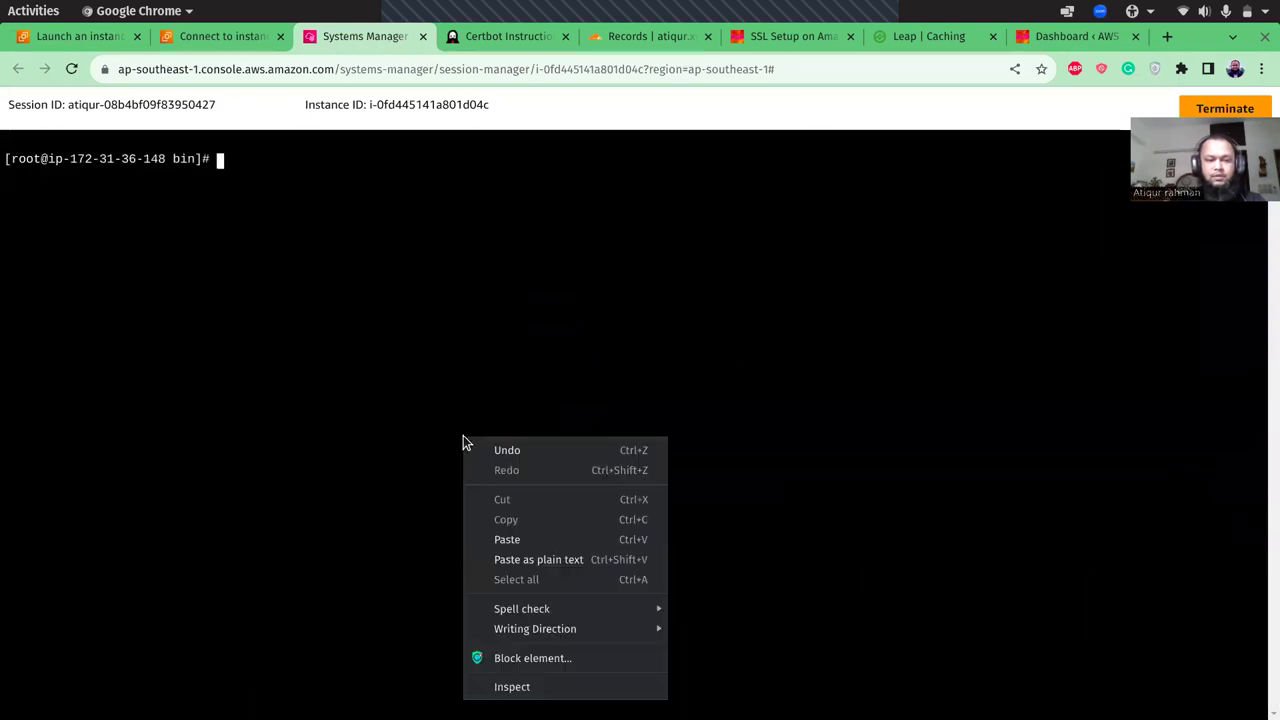
{"action": "left_click", "coordinate": [503, 539]}
{"action": "key", "text": "Return"}
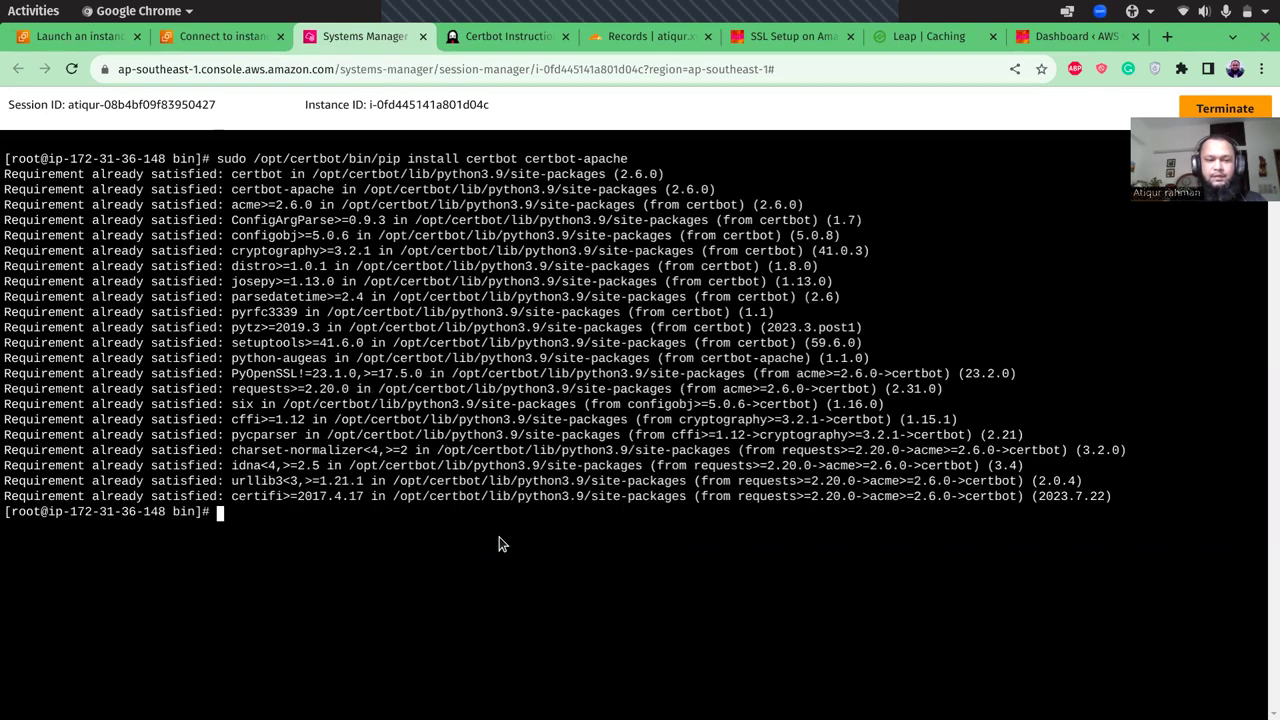
- Run the 'sudo ln -s' certbot link command, which reports /usr/bin/certbot exists, then clear
{"action": "left_click", "coordinate": [806, 38]}
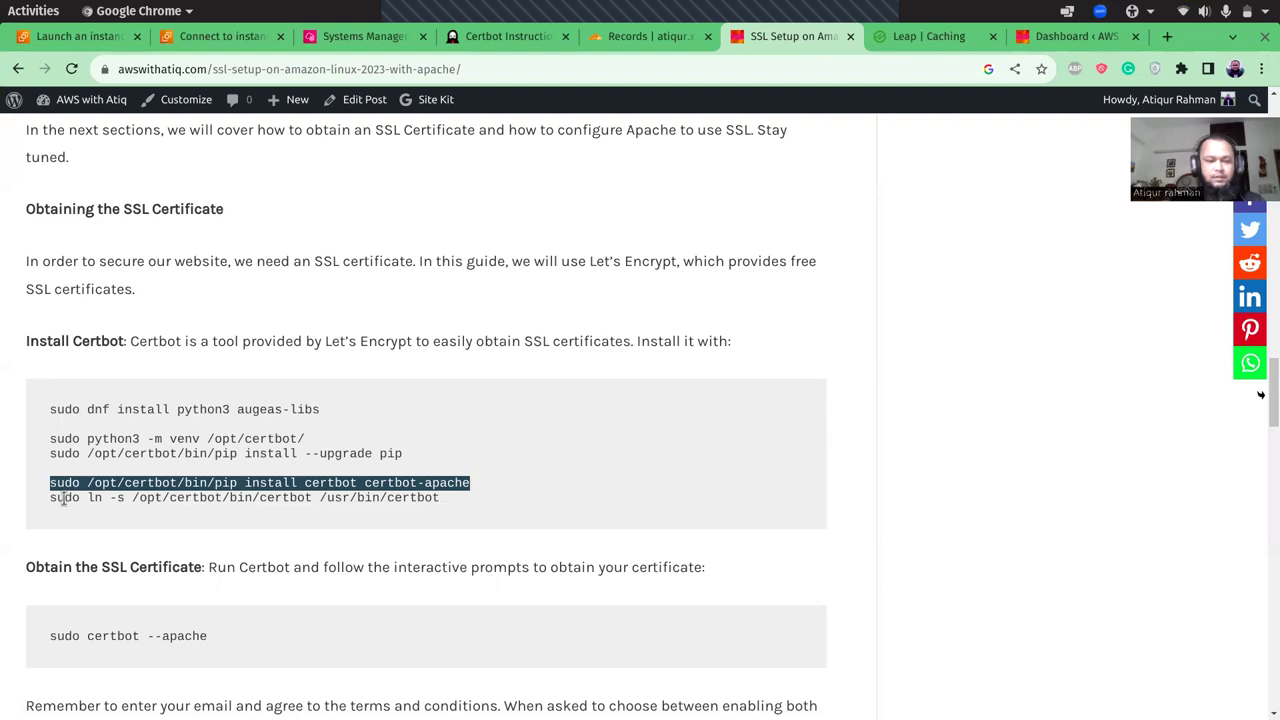
{"action": "left_click_drag", "start_coordinate": [49, 500], "coordinate": [445, 502]}
{"action": "key", "text": "ctrl+c"}
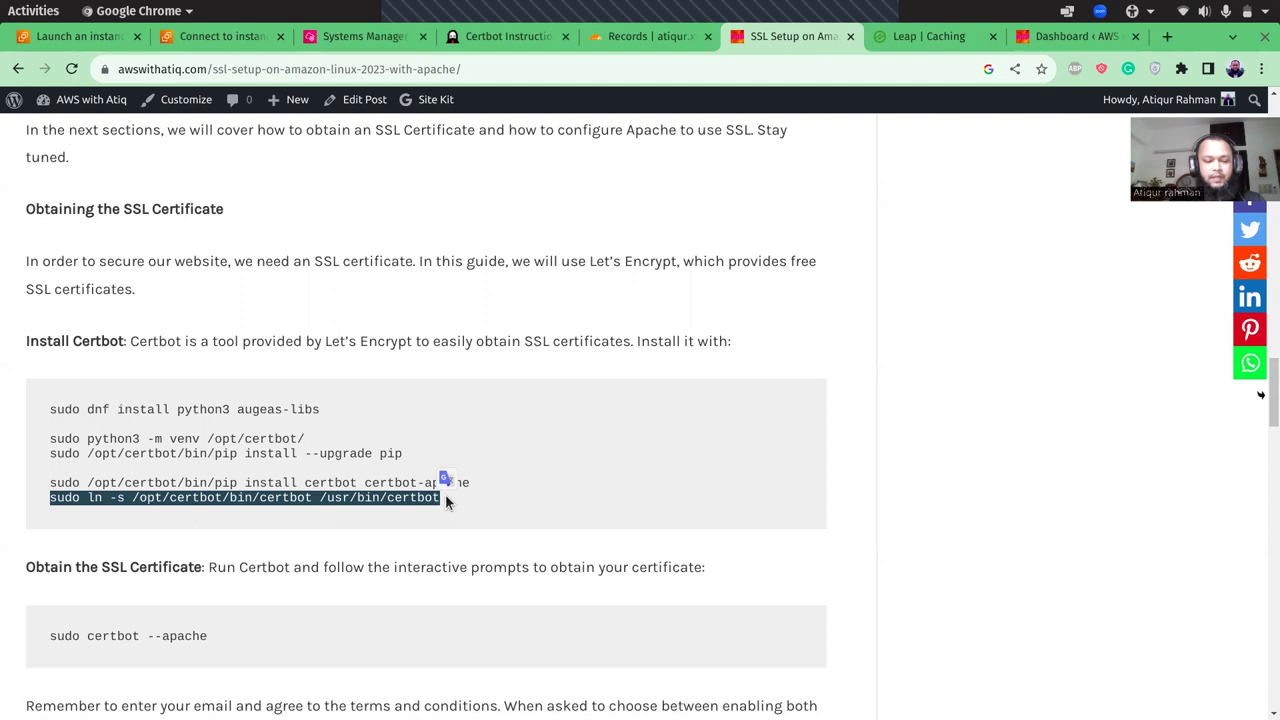
{"action": "left_click", "coordinate": [376, 36]}
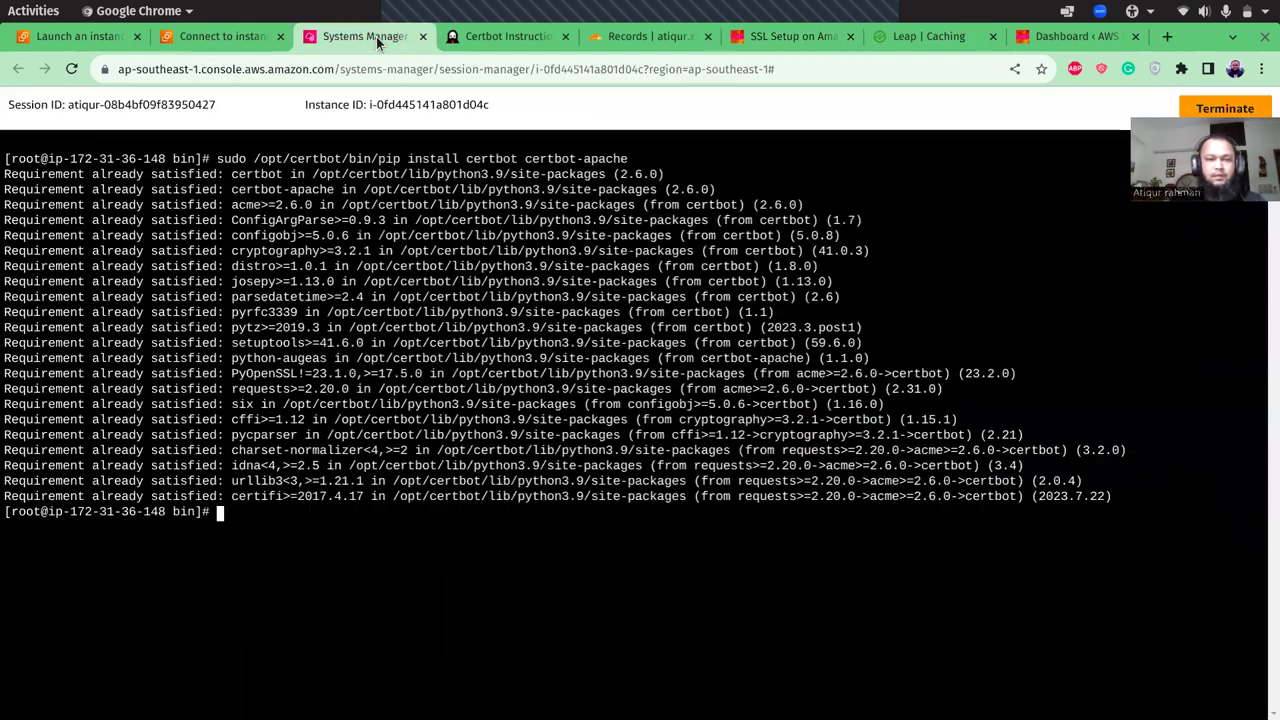
{"action": "right_click", "coordinate": [363, 562]}
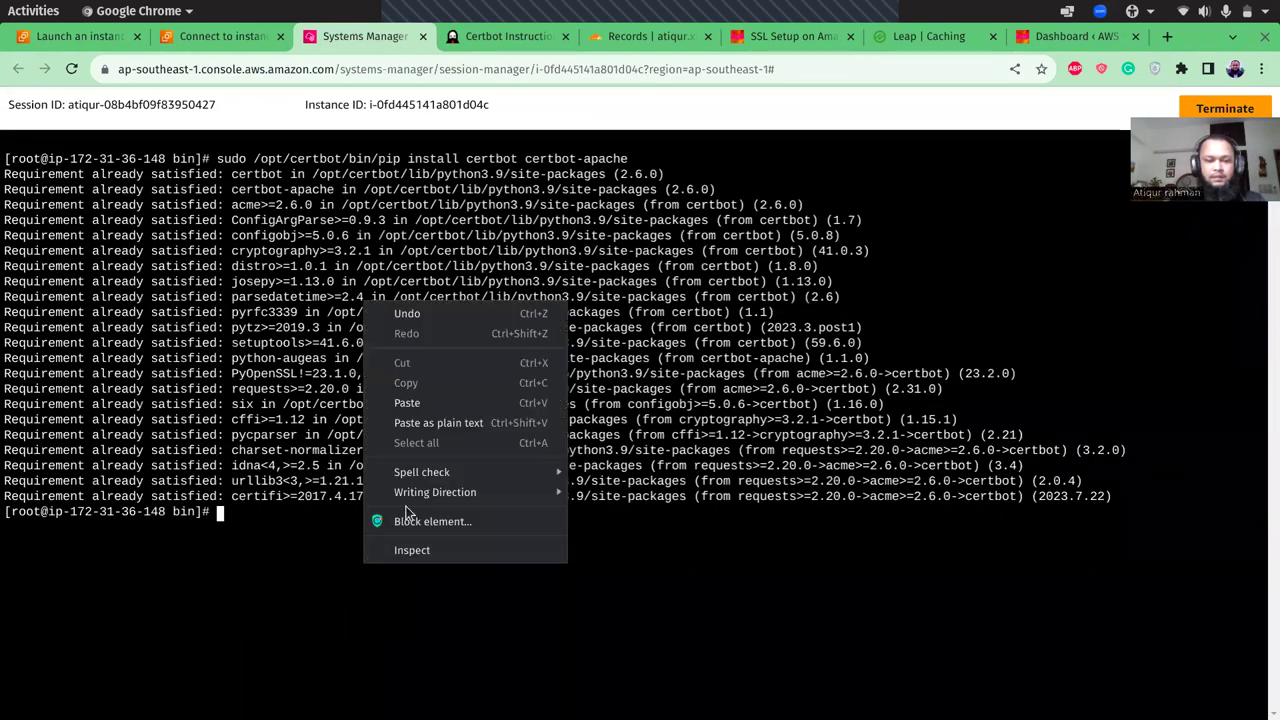
{"action": "left_click", "coordinate": [490, 432]}
{"action": "key", "text": "Return"}
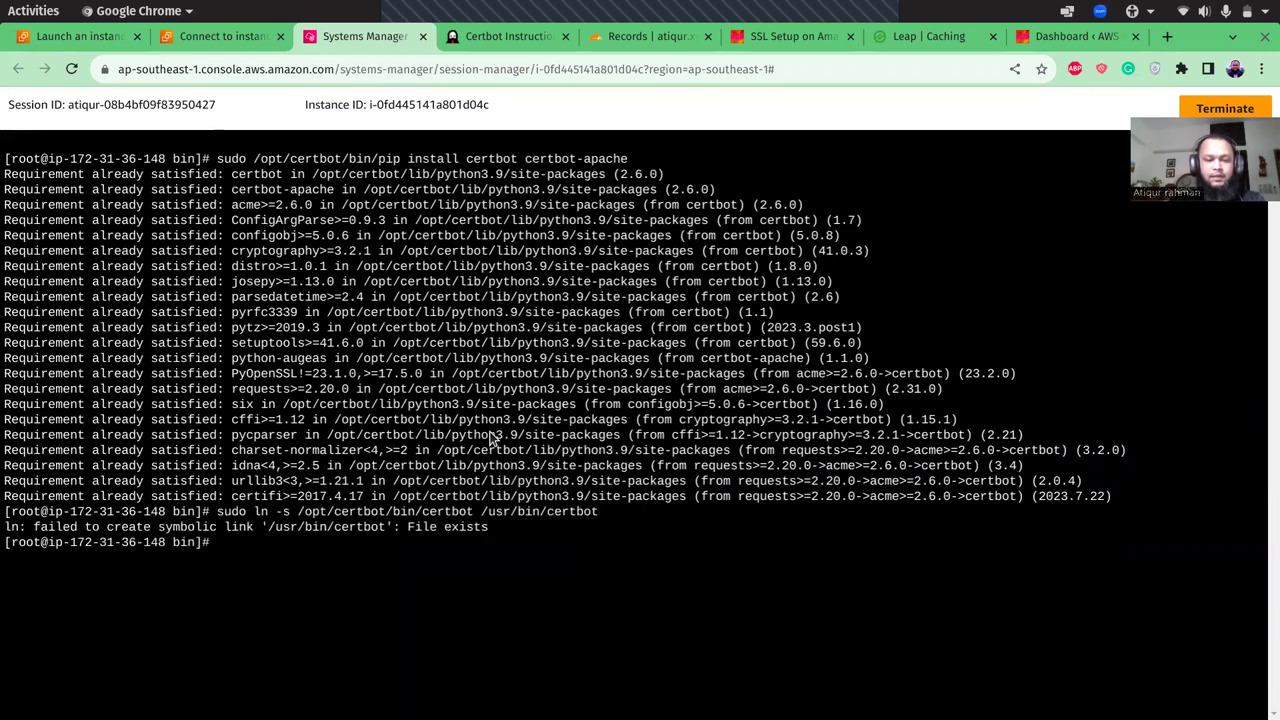
{"action": "type", "text": "clear"}
{"action": "key", "text": "Return"}
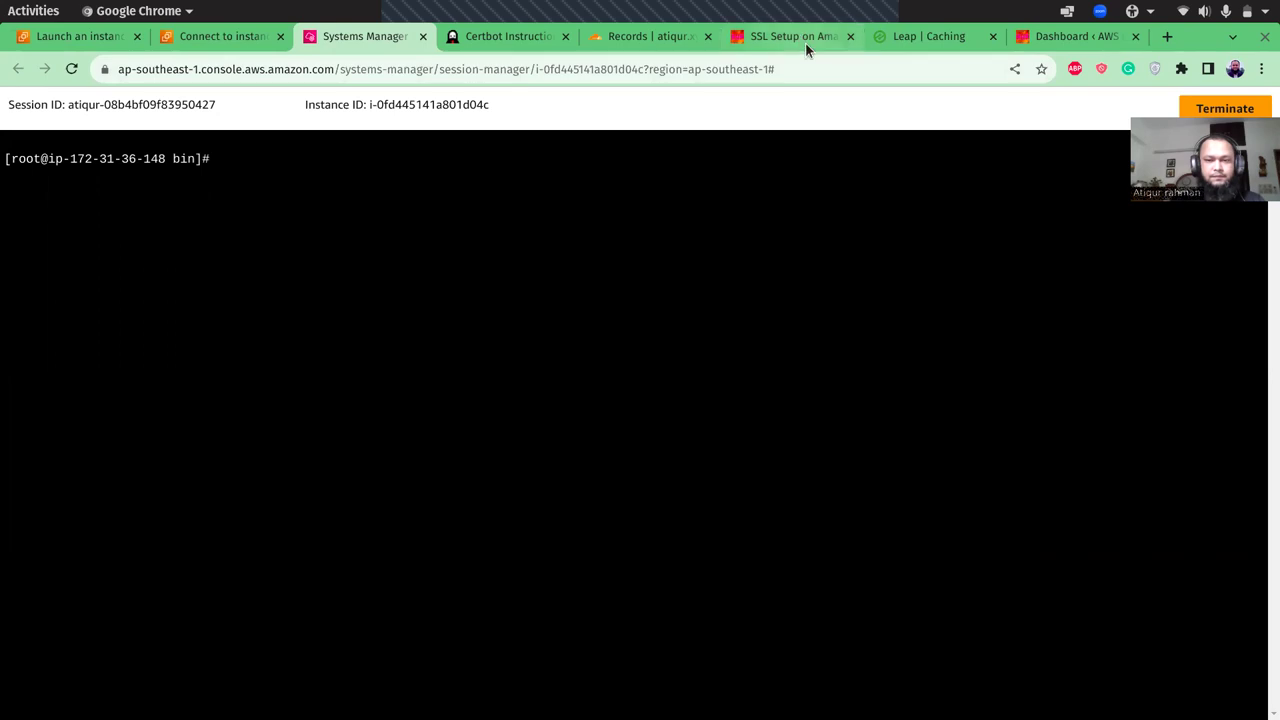
- Scroll the SSL setup guide to check the next step
{"action": "left_click", "coordinate": [802, 40]}
{"action": "left_click", "coordinate": [417, 427]}
{"action": "scroll", "coordinate": [418, 427], "scroll_direction": "down", "scroll_amount": 3}
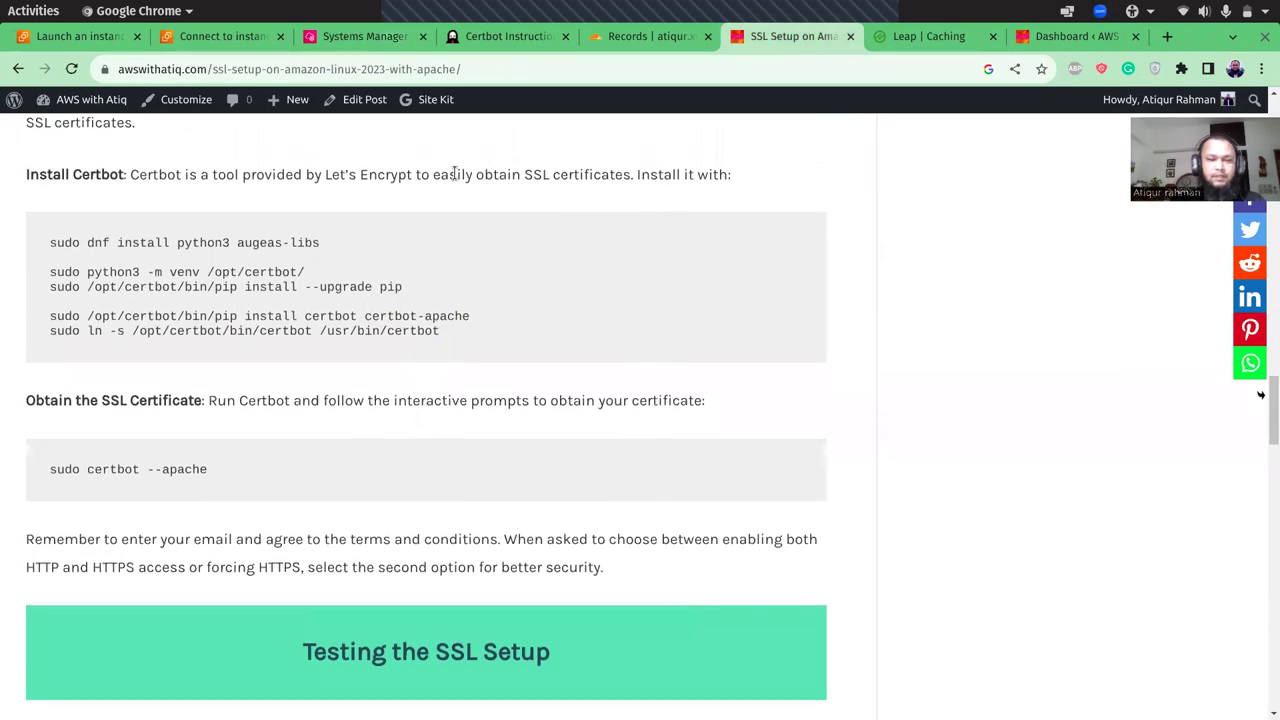
{"action": "left_click", "coordinate": [388, 42]}
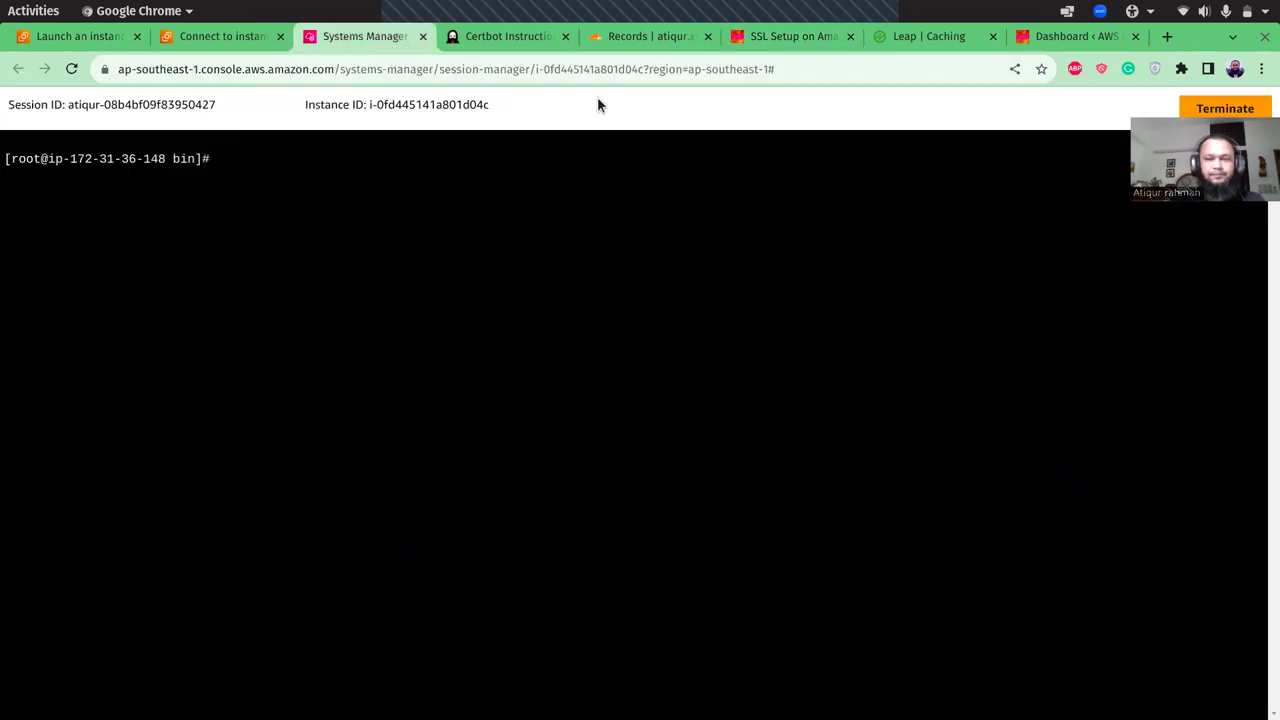
- Search Google for 'virtualhost example atiq' and open the Virtual Host in Apache 2.4 article
{"action": "left_click", "coordinate": [1167, 36]}
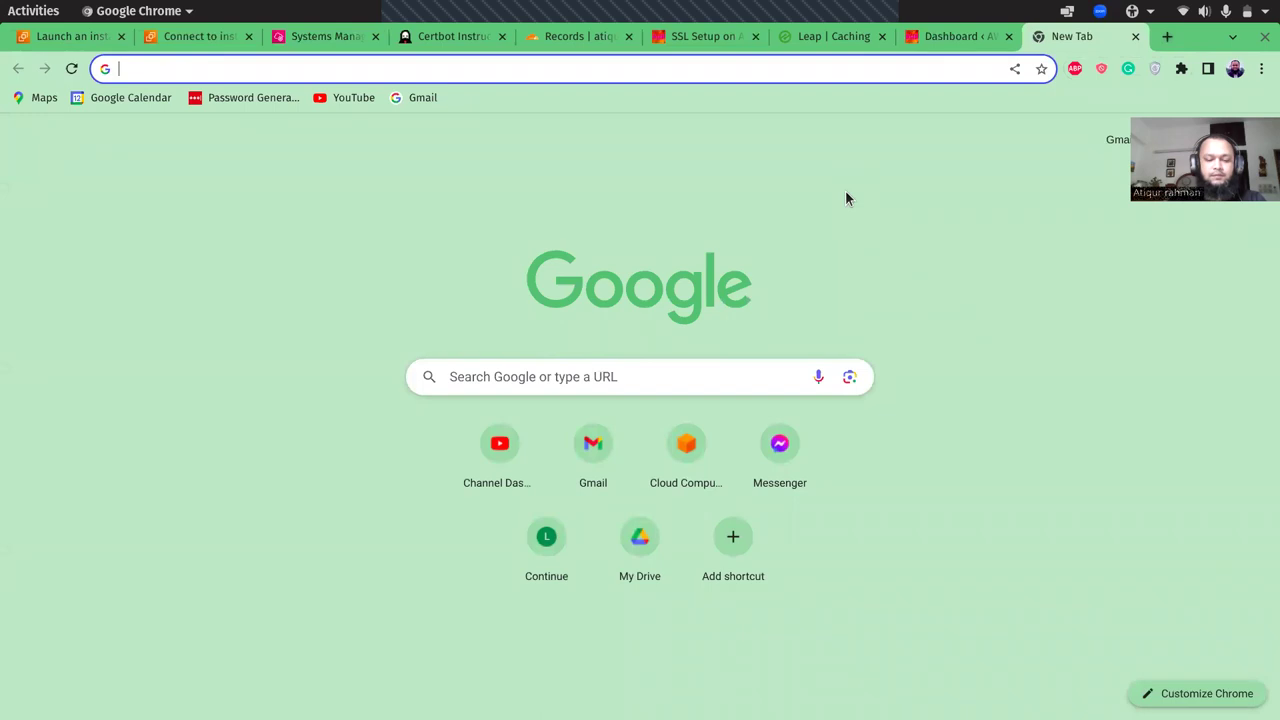
{"action": "type", "text": "virtualhost examp"}
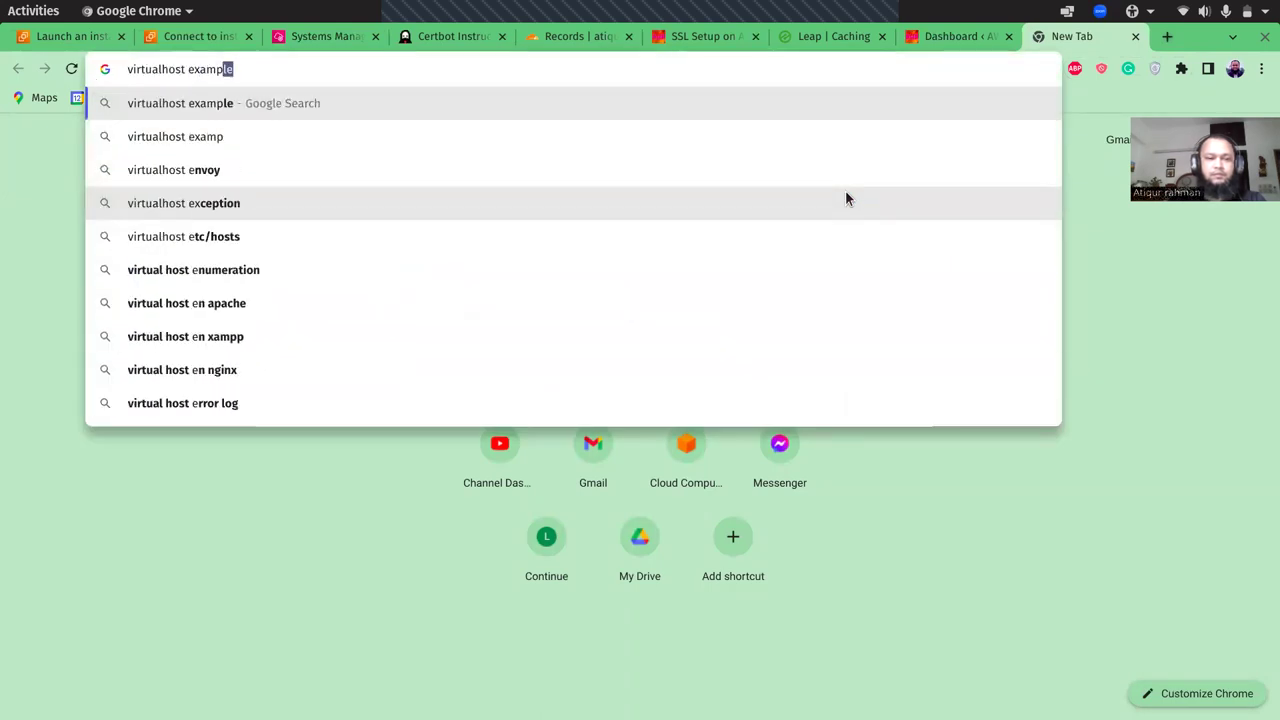
{"action": "type", "text": "le atiq"}
{"action": "key", "text": "Return"}
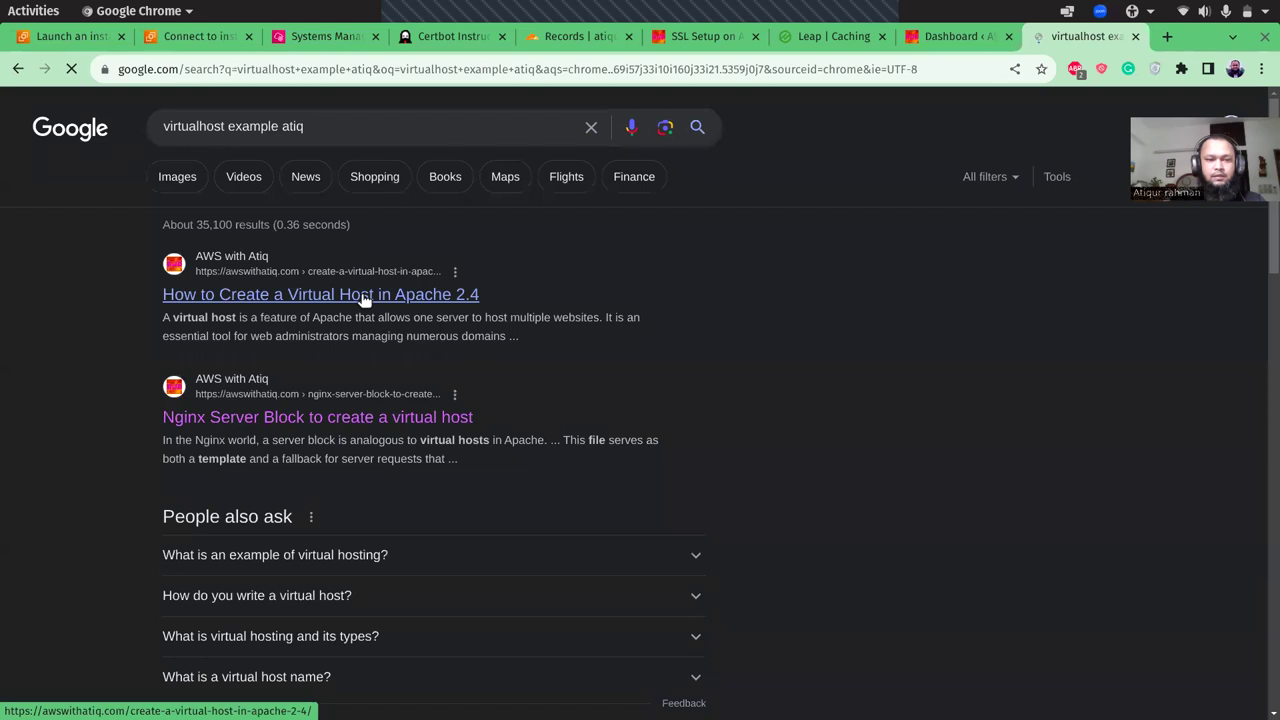
{"action": "left_click", "coordinate": [364, 296]}
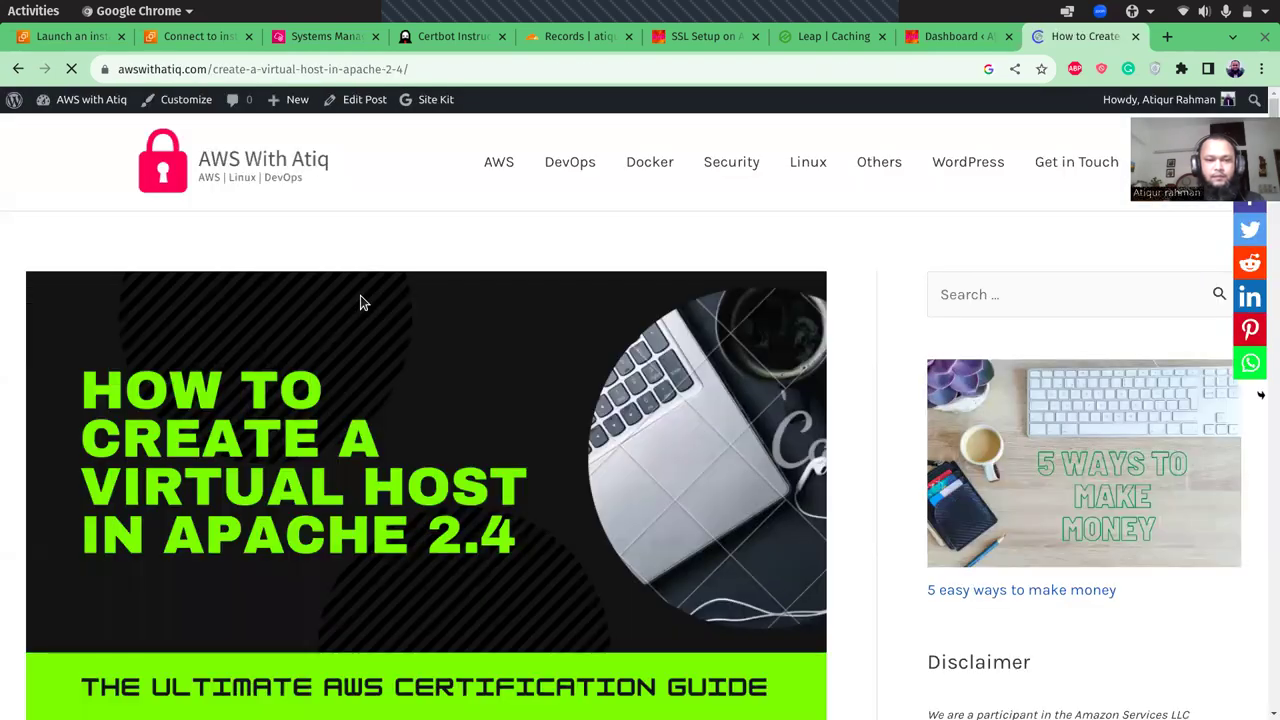
- Zoom the article to 90% and select the whole VirtualHost *:80 configuration block
{"action": "scroll", "coordinate": [361, 295], "scroll_direction": "down", "scroll_amount": 4}
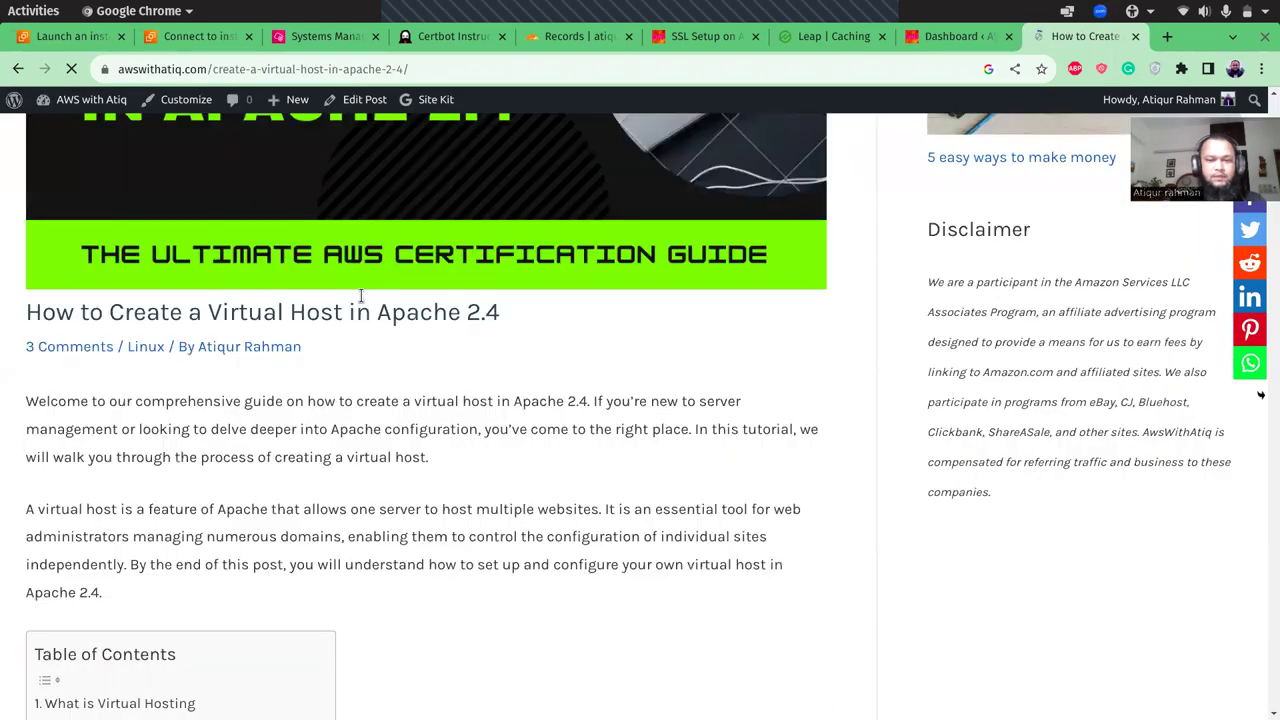
{"action": "scroll", "coordinate": [361, 295], "scroll_direction": "down", "scroll_amount": 10}
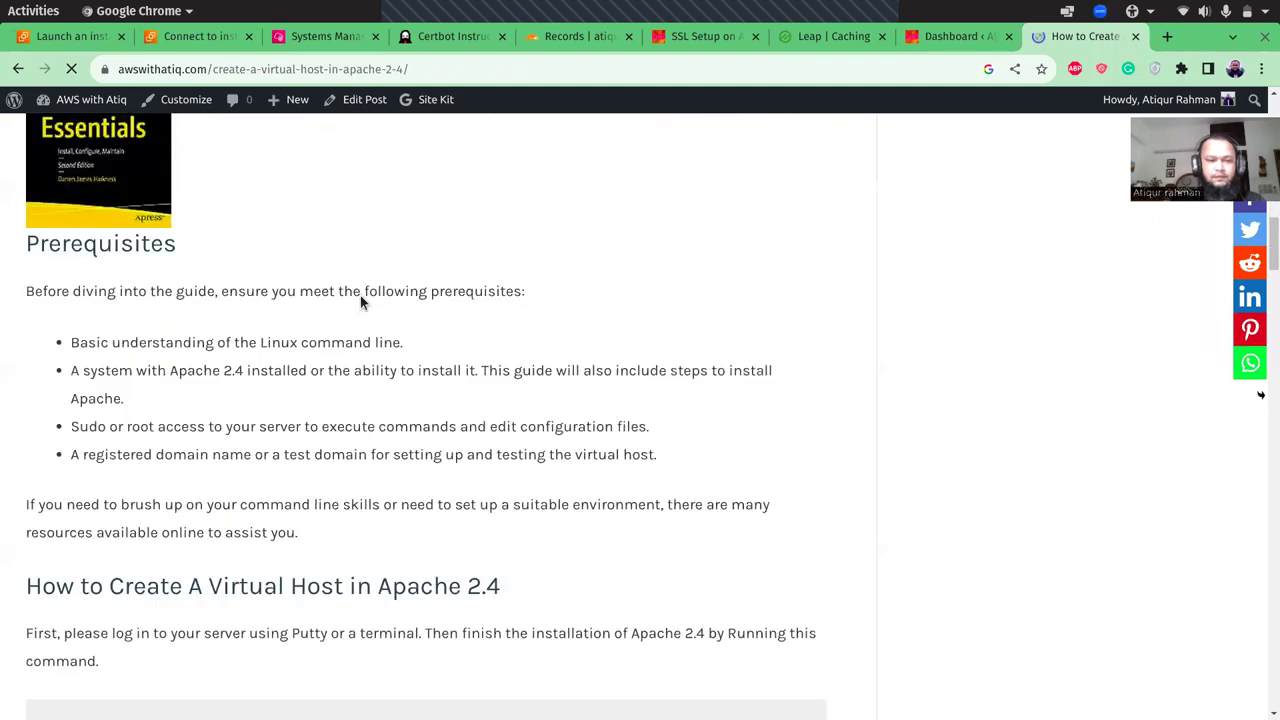
{"action": "scroll", "coordinate": [361, 302], "scroll_direction": "down", "scroll_amount": 7}
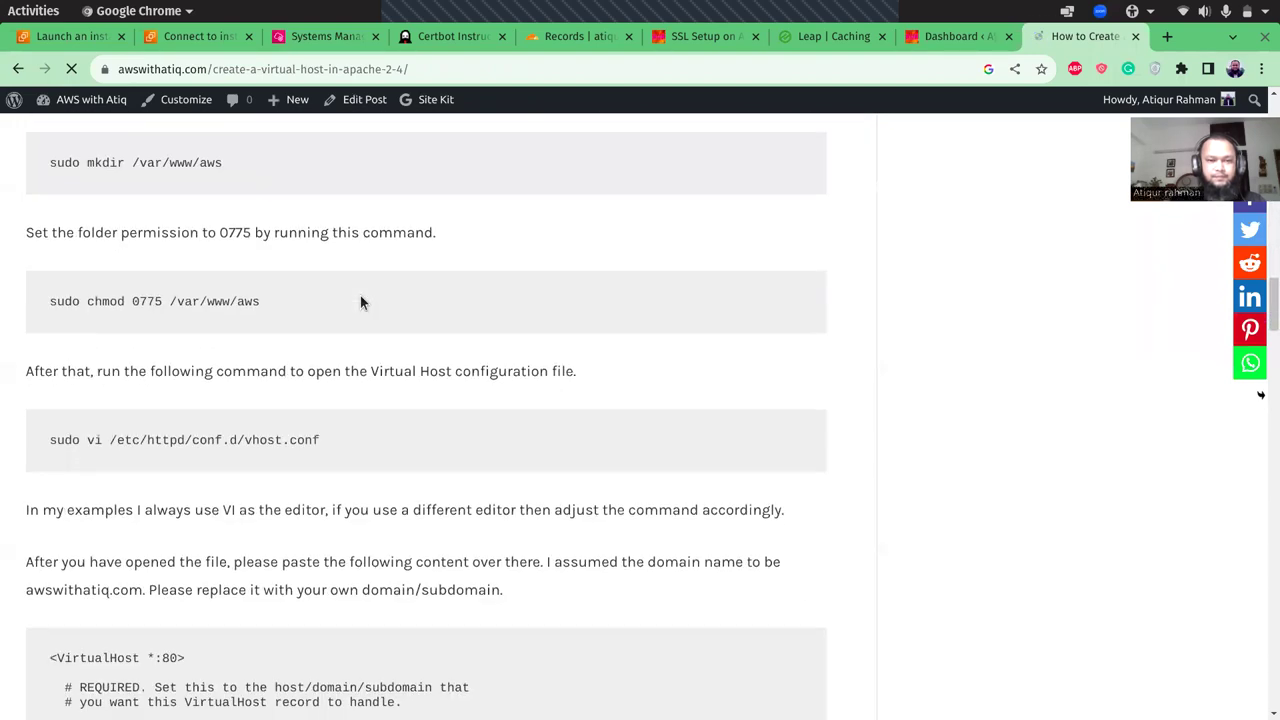
{"action": "scroll", "coordinate": [361, 298], "scroll_direction": "down", "scroll_amount": 4}
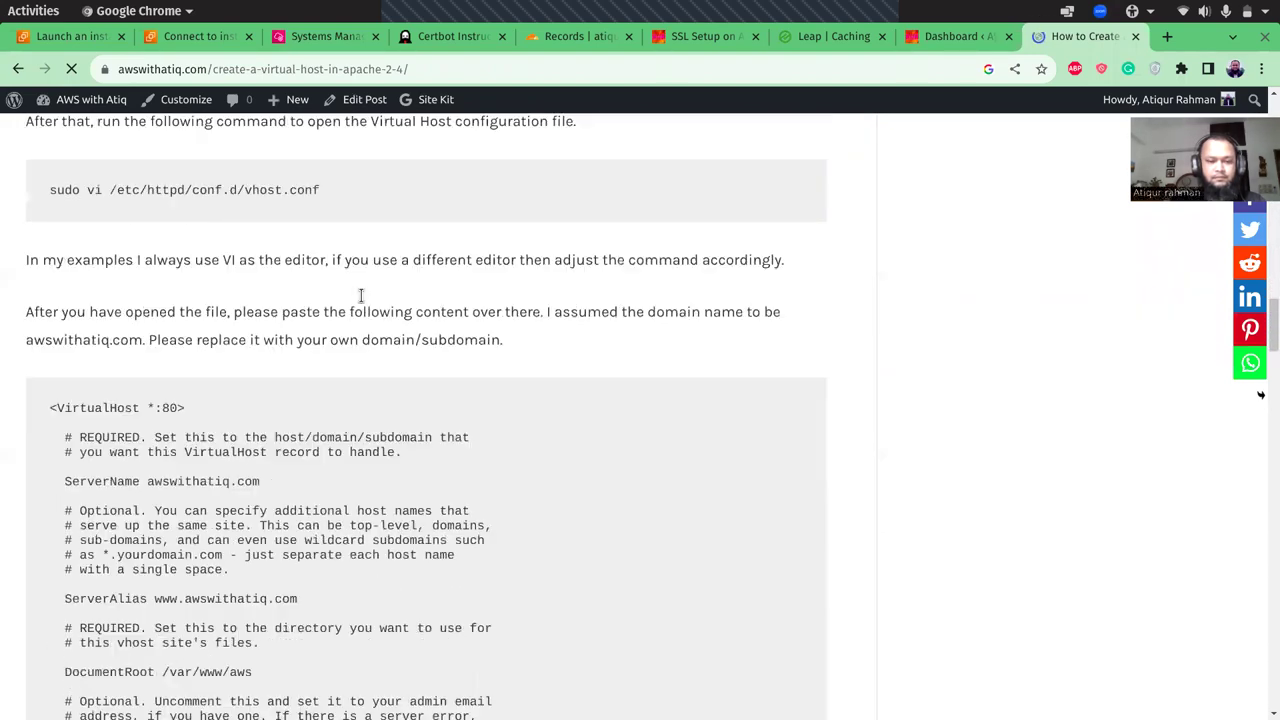
{"action": "scroll", "coordinate": [361, 300], "scroll_direction": "down", "scroll_amount": 1}
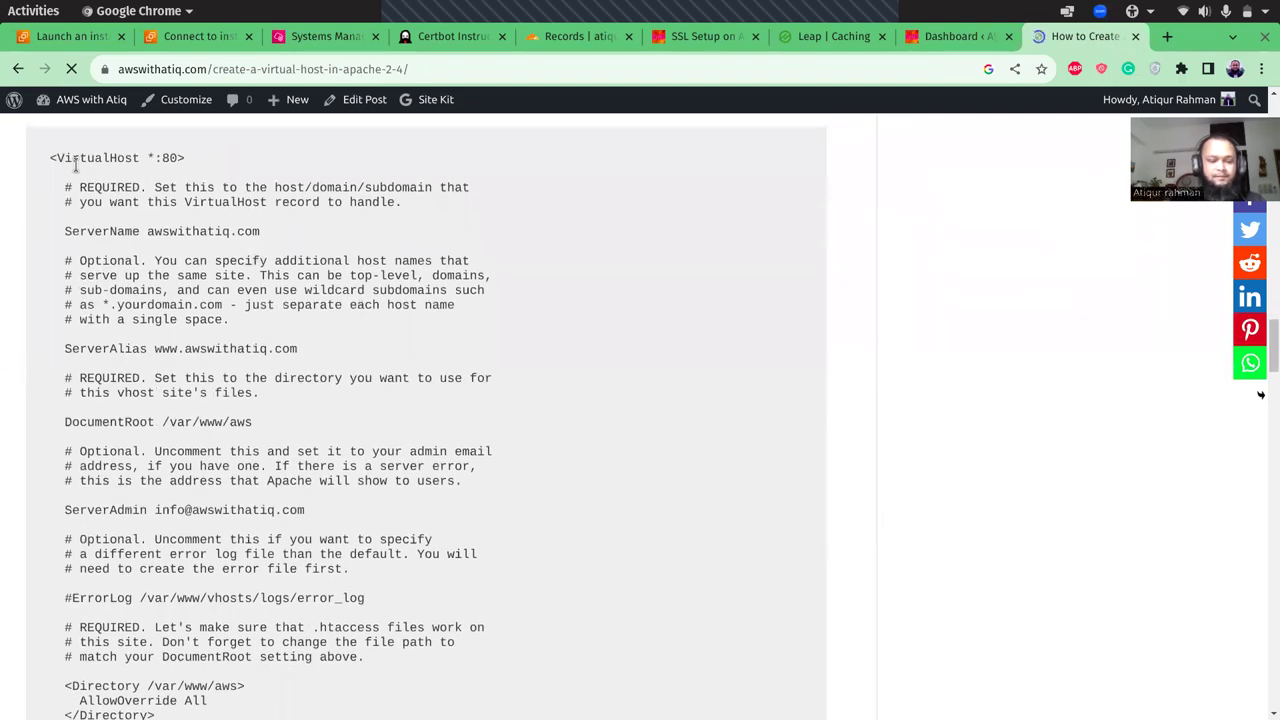
{"action": "key", "text": "ctrl+minus"}
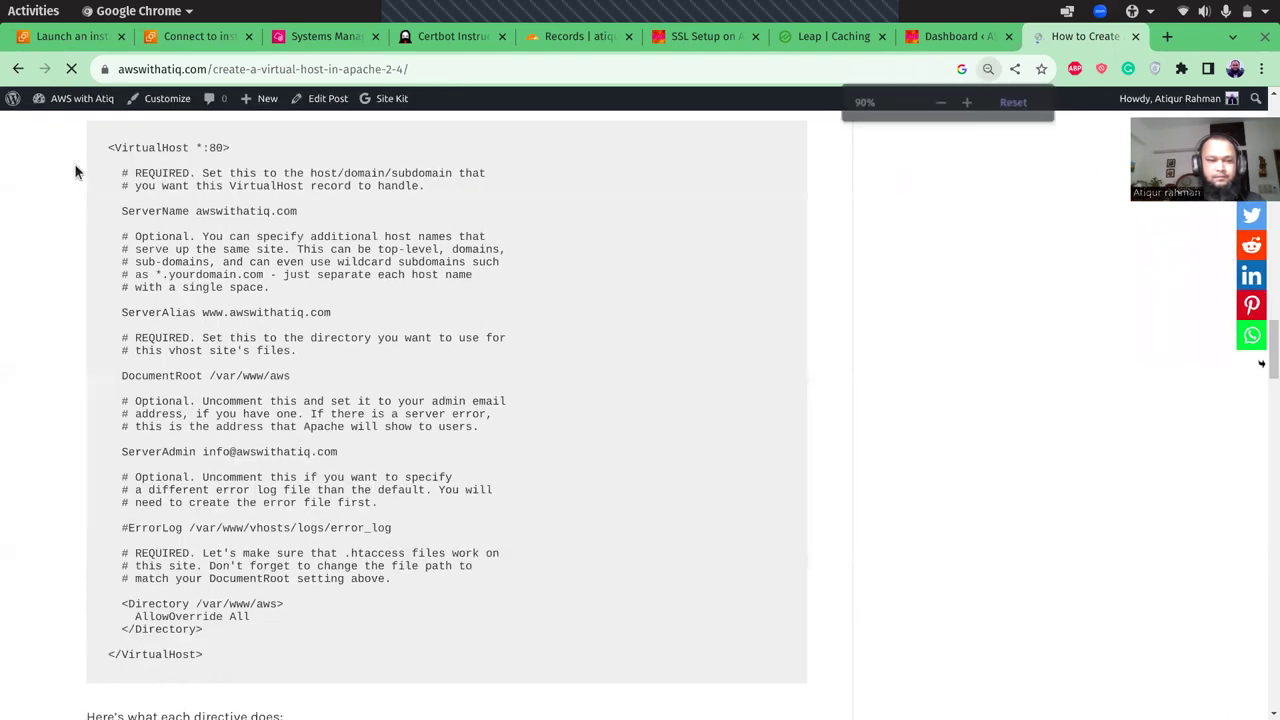
{"action": "left_click_drag", "start_coordinate": [104, 147], "coordinate": [248, 656]}
{"action": "key", "text": "ctrl+c"}
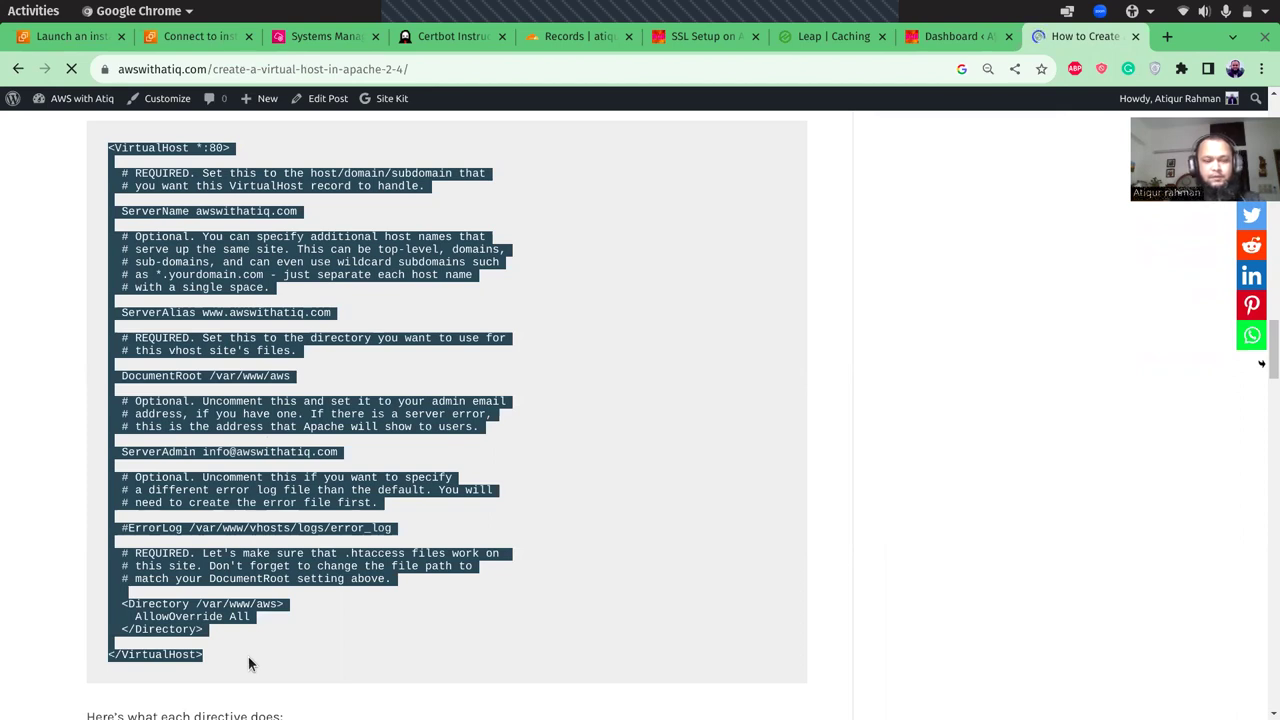
- Launch the Atom editor from app search
{"action": "key", "text": "super"}
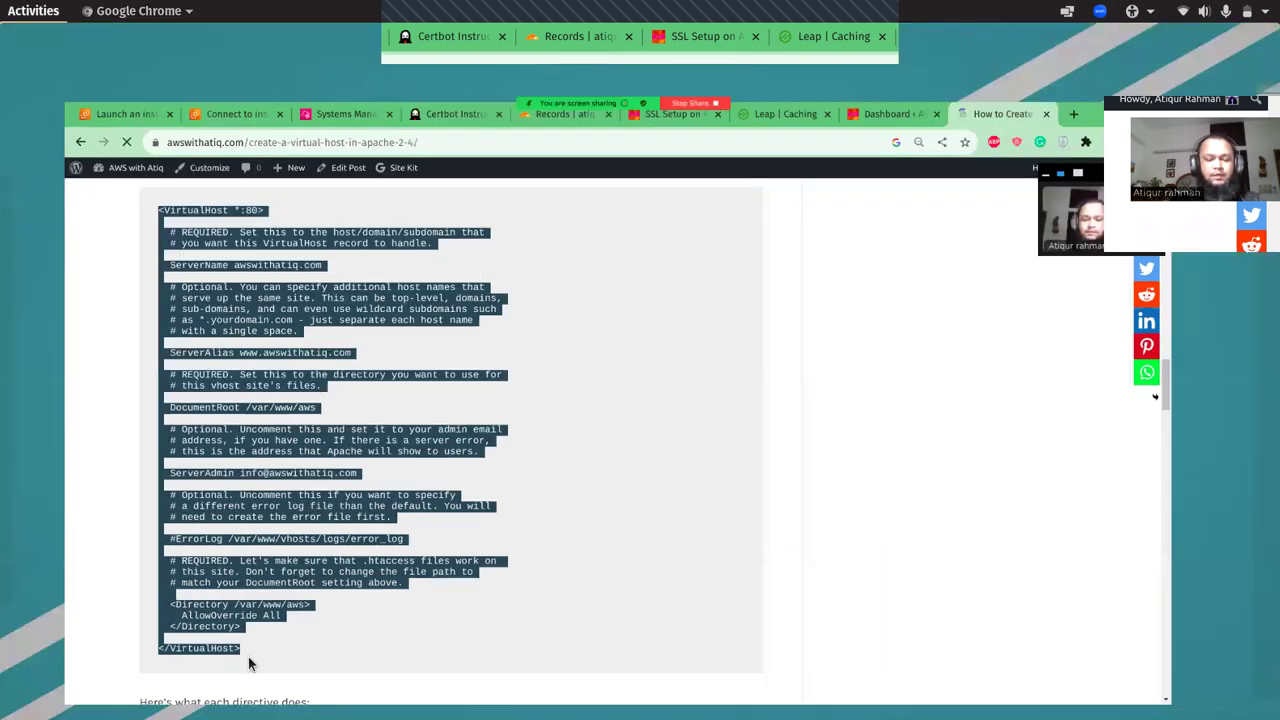
{"action": "type", "text": "atom"}
{"action": "key", "text": "super"}
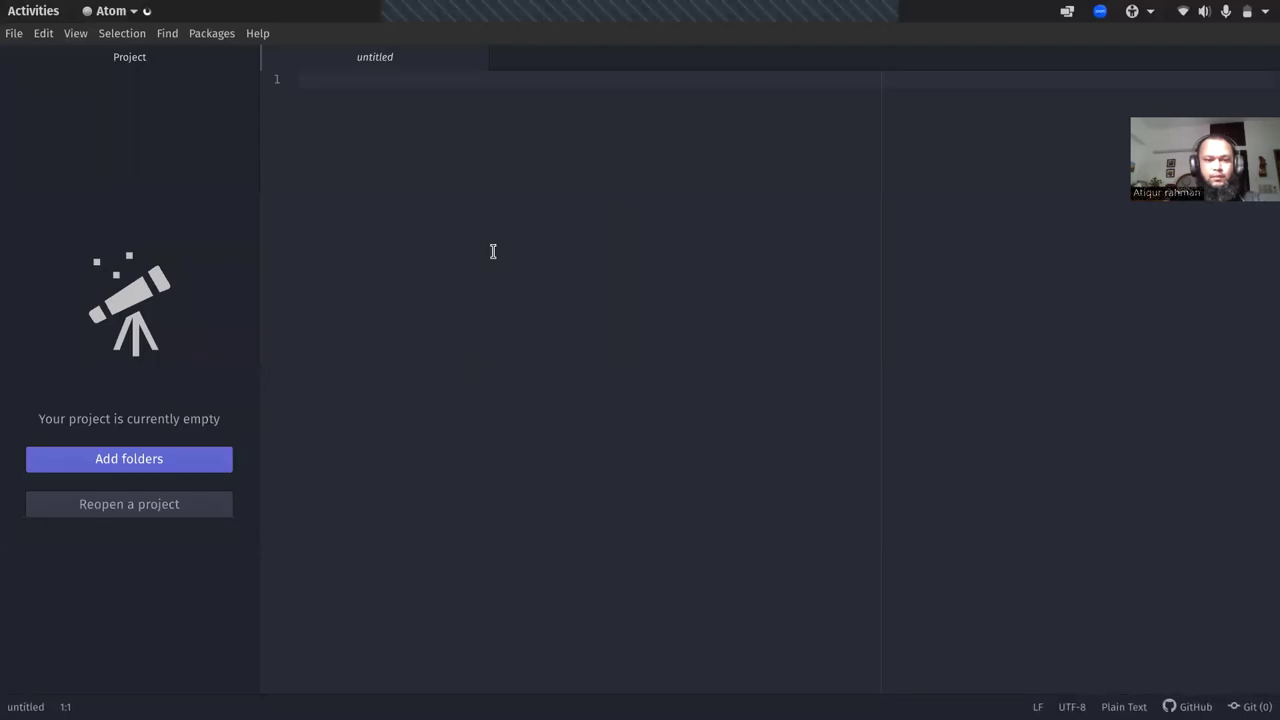
- Paste the VirtualHost block, set ServerName to ssltest.atiqur.xyz and comment out ServerAlias
{"action": "key", "text": "ctrl+v"}
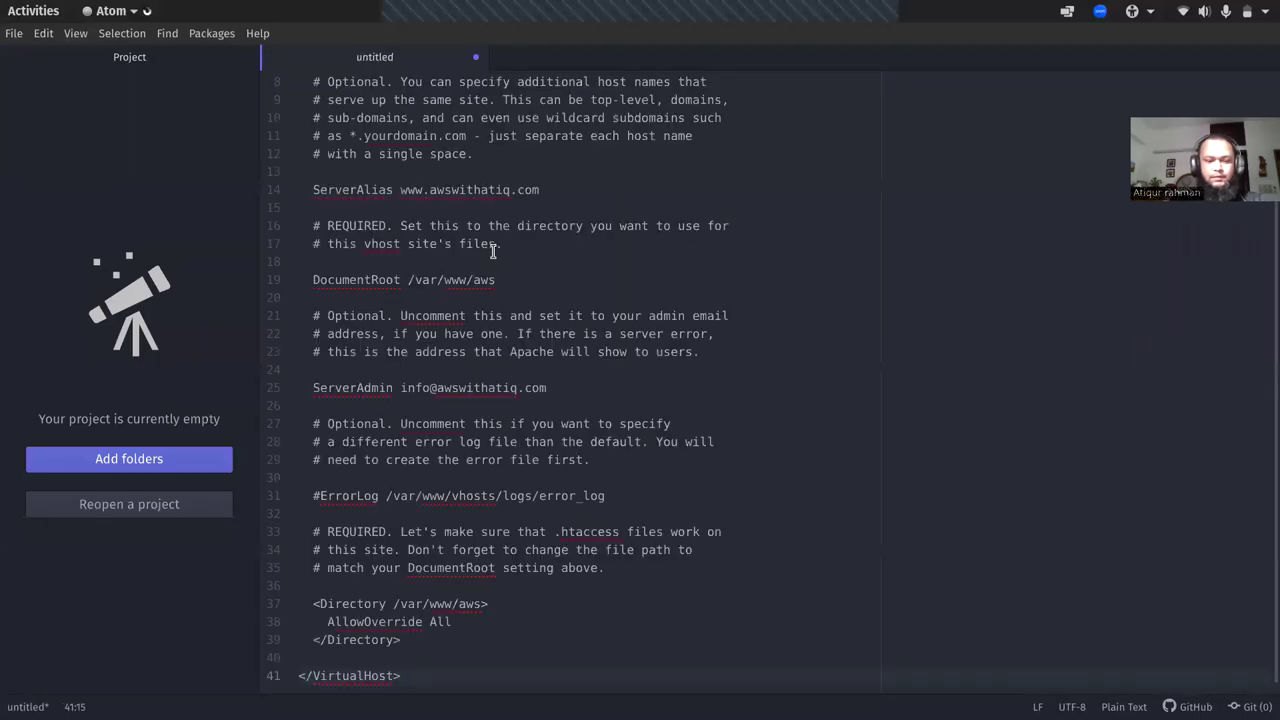
{"action": "key", "text": "Up"}
{"action": "key", "text": "Up"}
{"action": "key", "text": "Up"}
{"action": "key", "text": "Up"}
{"action": "key", "text": "Up"}
{"action": "key", "text": "Up"}
{"action": "key", "text": "Up"}
{"action": "key", "text": "Up"}
{"action": "key", "text": "Up"}
{"action": "key", "text": "Up"}
{"action": "key", "text": "Up"}
{"action": "key", "text": "Up"}
{"action": "key", "text": "Up"}
{"action": "key", "text": "Up"}
{"action": "key", "text": "Up"}
{"action": "key", "text": "Up"}
{"action": "key", "text": "Up"}
{"action": "key", "text": "Up"}
{"action": "key", "text": "Up"}
{"action": "key", "text": "Up"}
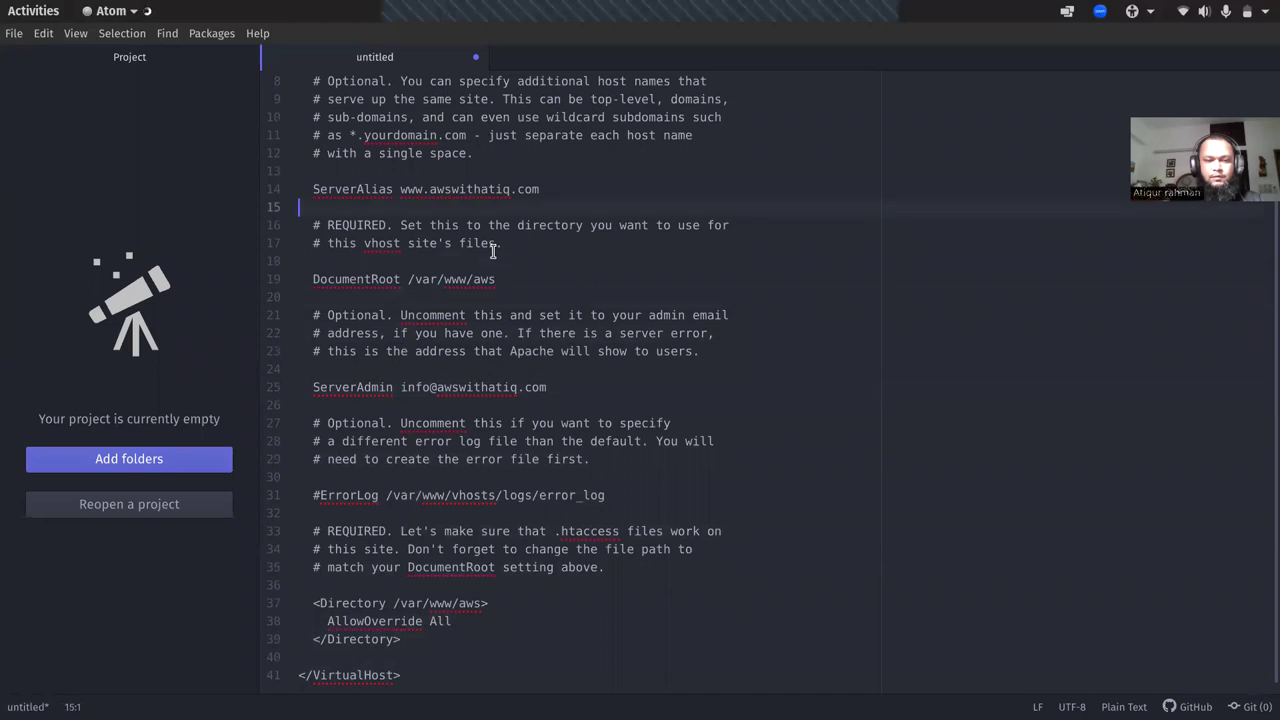
{"action": "left_click", "coordinate": [517, 169]}
{"action": "left_click", "coordinate": [393, 170], "text": "shift"}
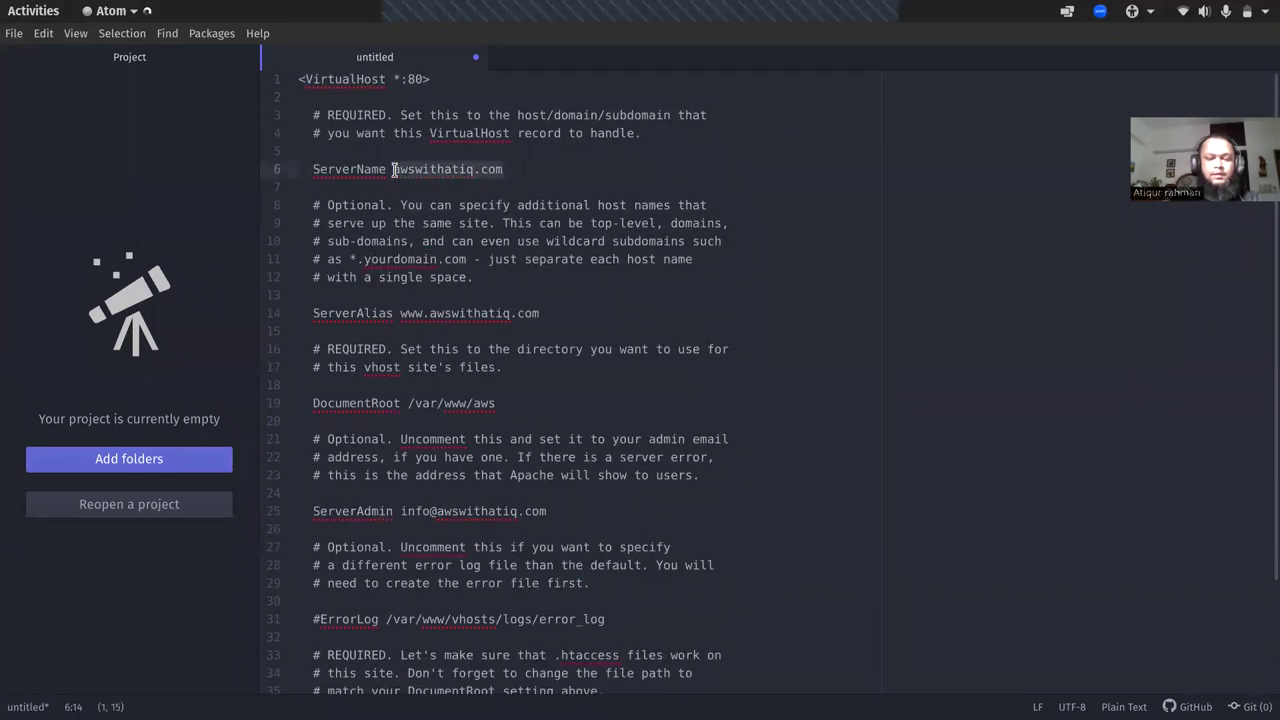
{"action": "key", "text": "BackSpace"}
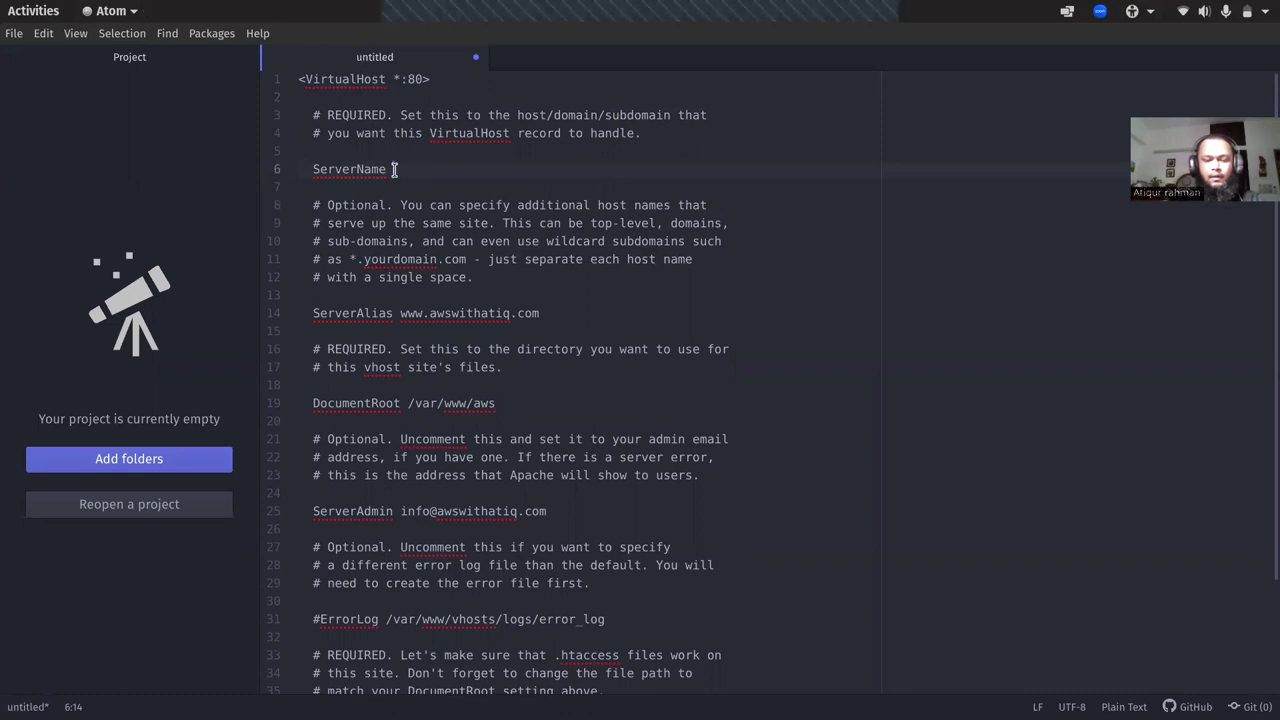
{"action": "type", "text": "ssl"}
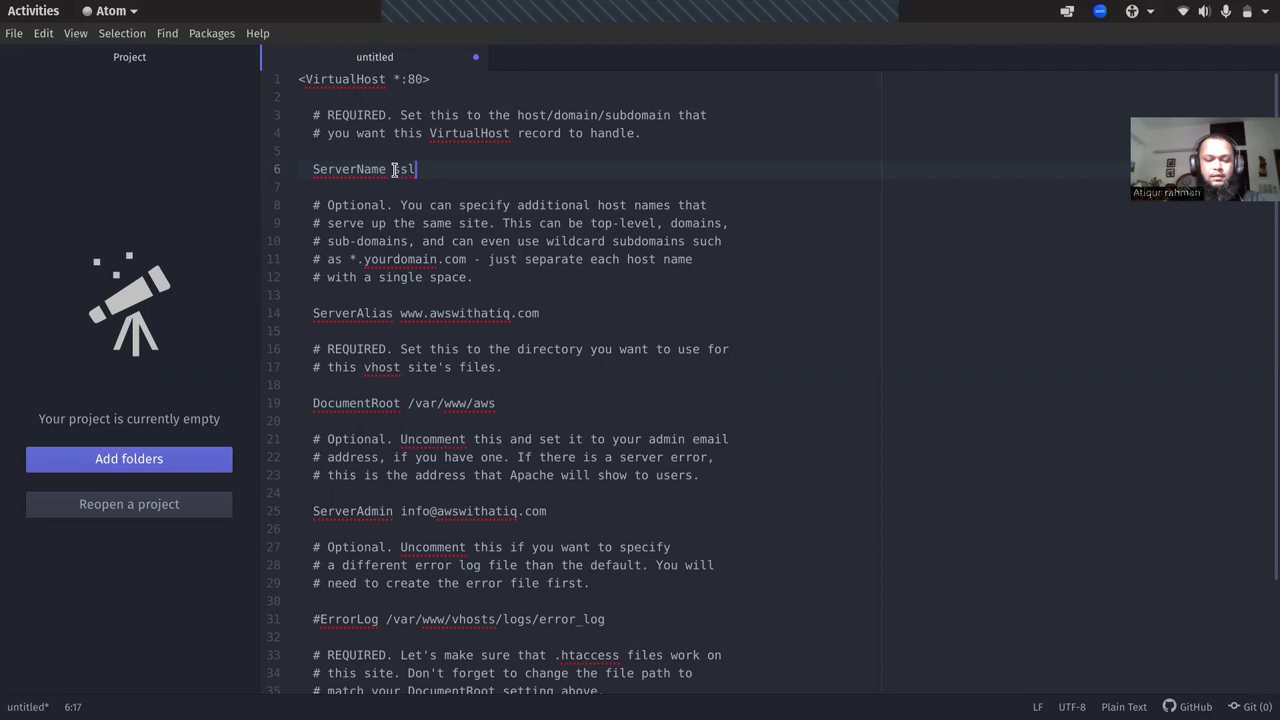
{"action": "type", "text": "test.atiqur.xyz"}
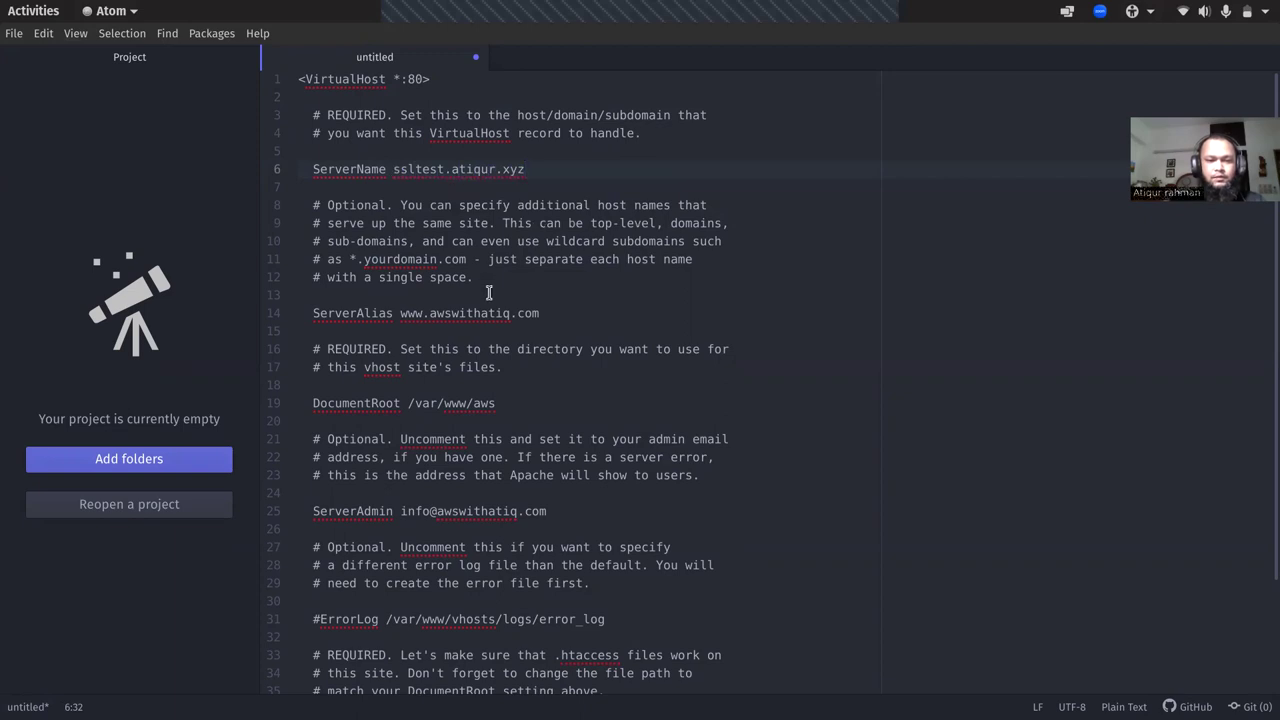
{"action": "left_click", "coordinate": [314, 313]}
{"action": "type", "text": "#"}
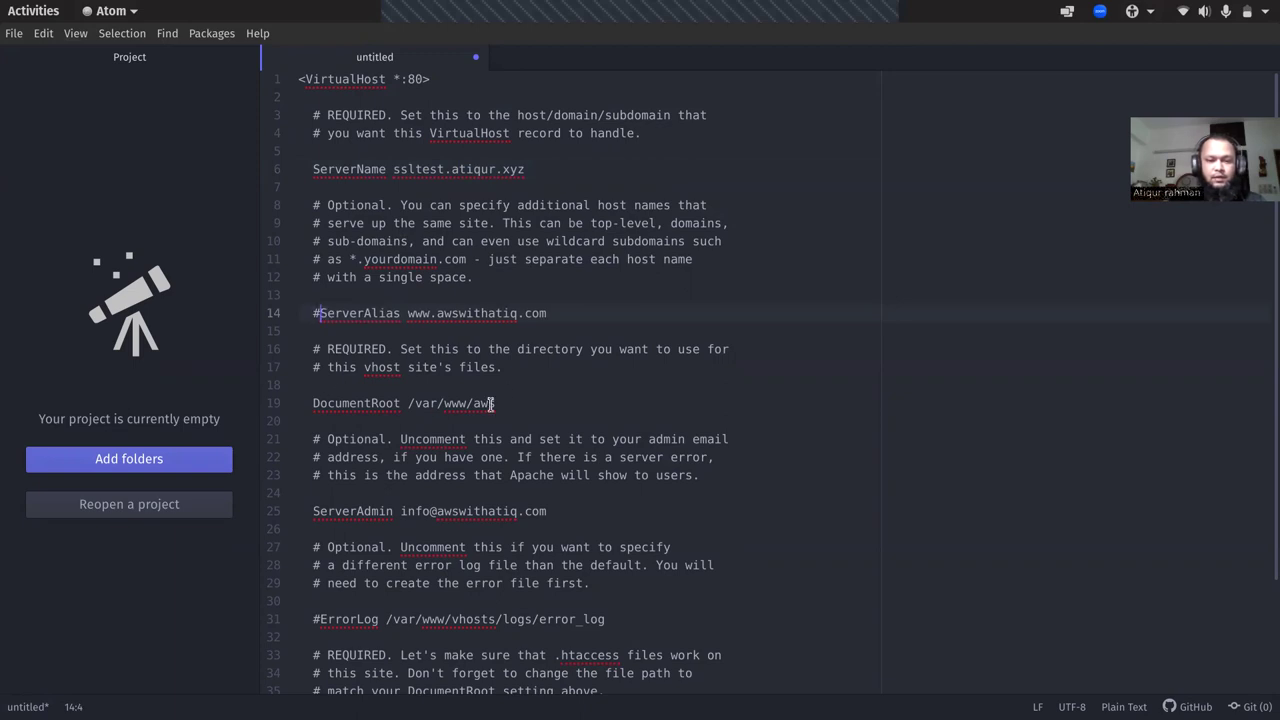
- Change DocumentRoot to /var/www/aws and select the entire edited config
{"action": "left_click", "coordinate": [518, 398]}
{"action": "key", "text": "BackSpace"}
{"action": "key", "text": "BackSpace"}
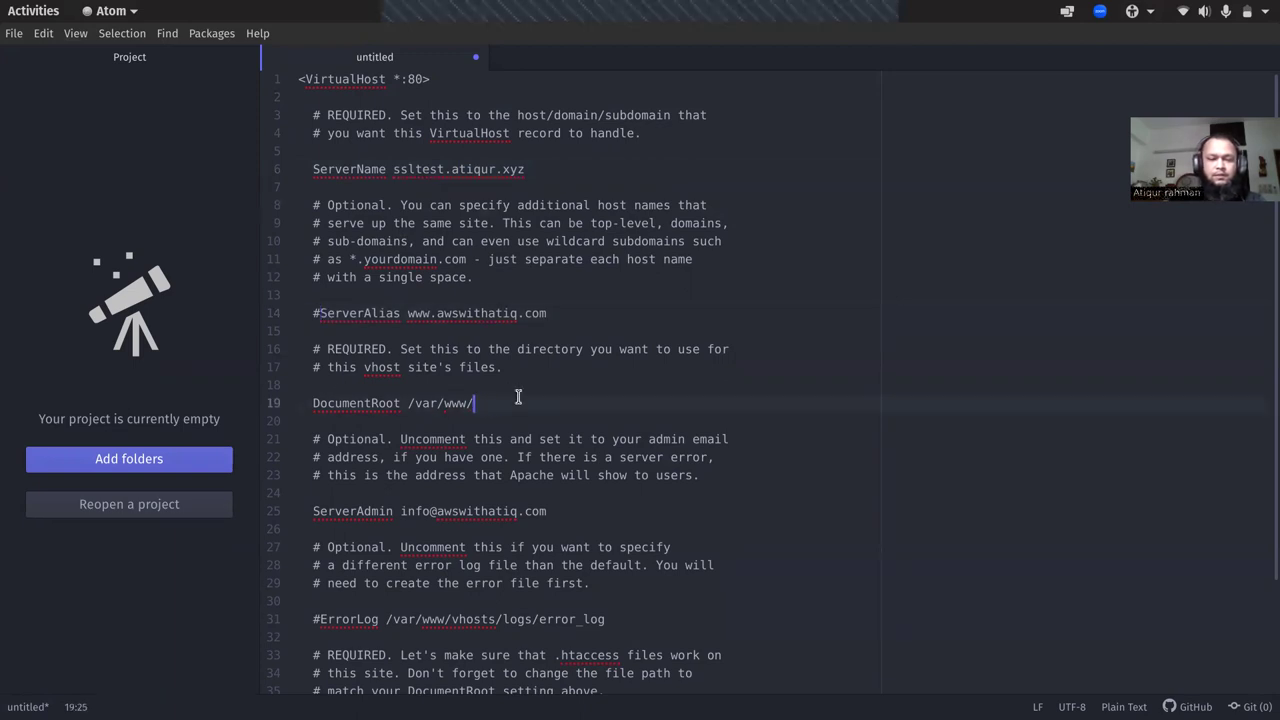
{"action": "type", "text": "html"}
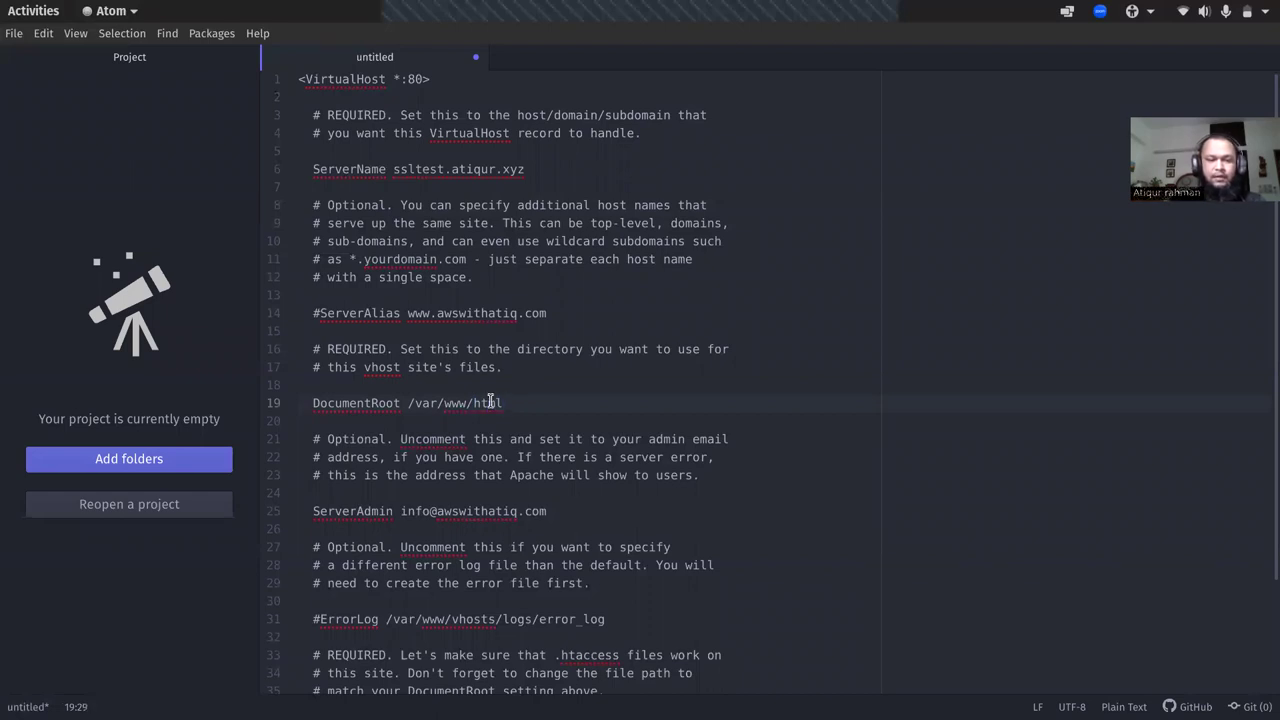
{"action": "double_click", "coordinate": [488, 403]}
{"action": "type", "text": "aws"}
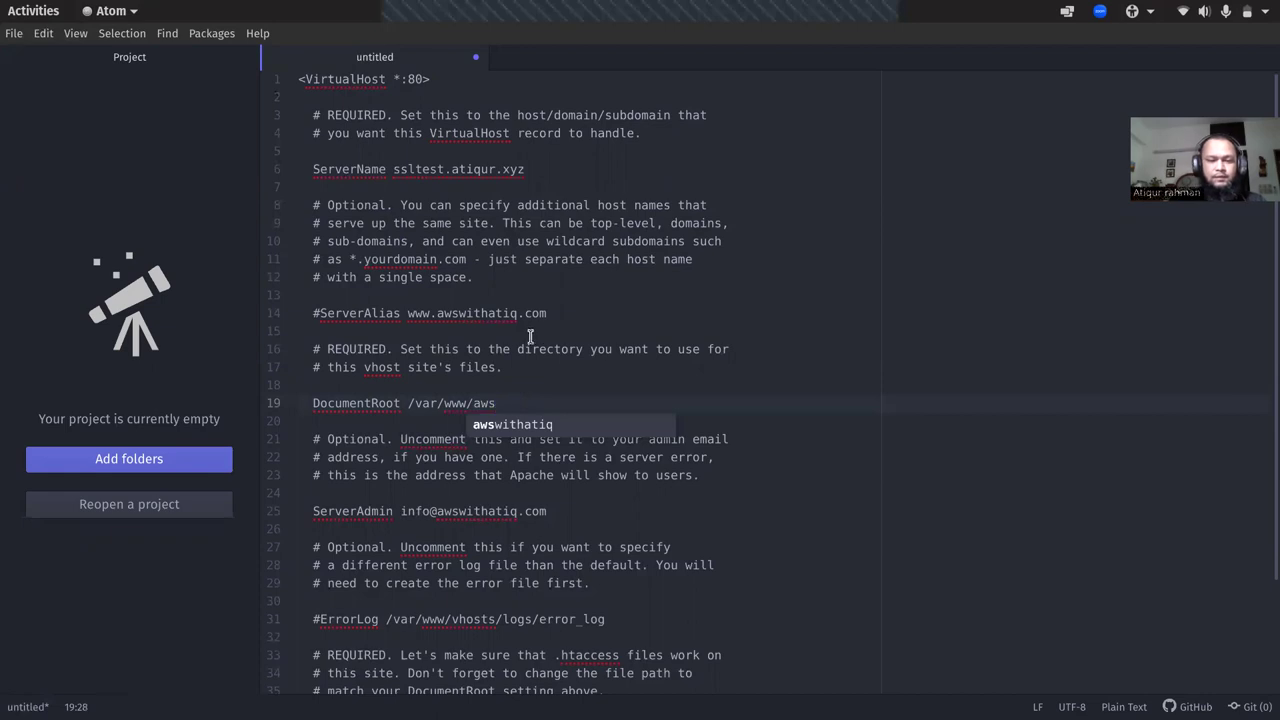
{"action": "key", "text": "Escape"}
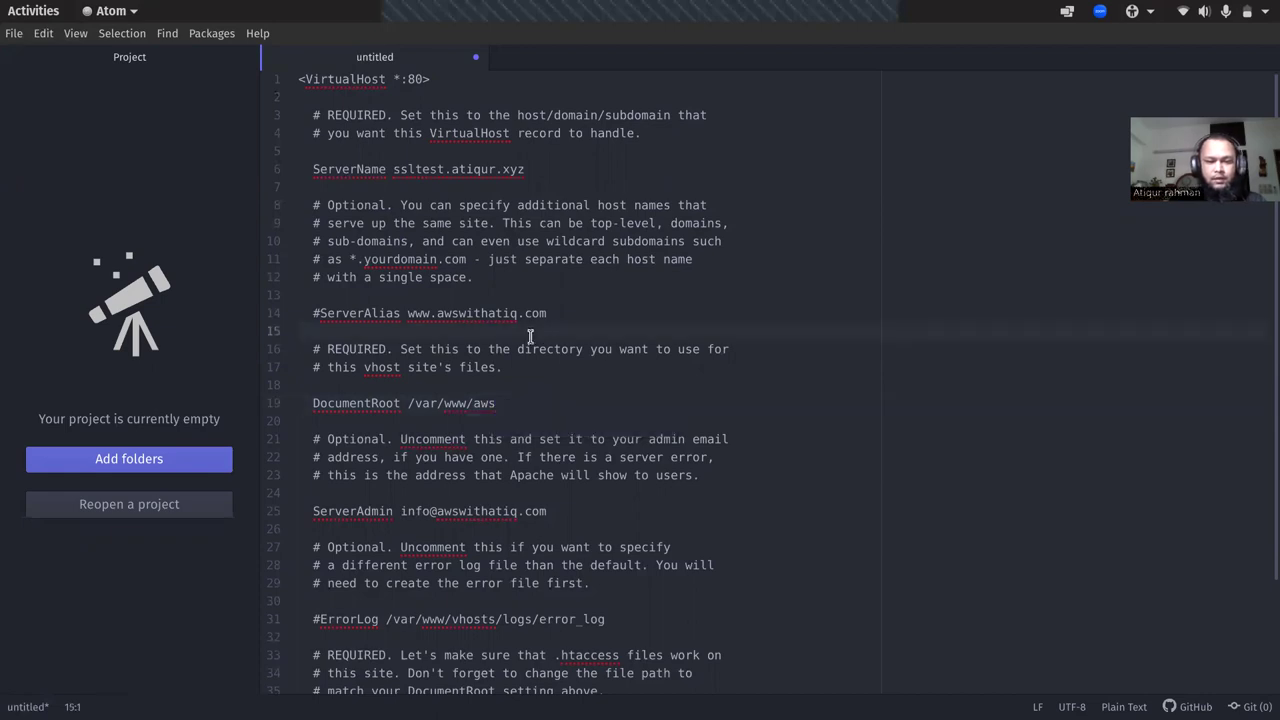
{"action": "key", "text": "Down"}
{"action": "key", "text": "Down"}
{"action": "key", "text": "Down"}
{"action": "key", "text": "Down"}
{"action": "key", "text": "Down"}
{"action": "key", "text": "Down"}
{"action": "key", "text": "Down"}
{"action": "key", "text": "Down"}
{"action": "key", "text": "Down"}
{"action": "key", "text": "Down"}
{"action": "key", "text": "Down"}
{"action": "key", "text": "Down"}
{"action": "key", "text": "Down"}
{"action": "key", "text": "Down"}
{"action": "key", "text": "Down"}
{"action": "key", "text": "Down"}
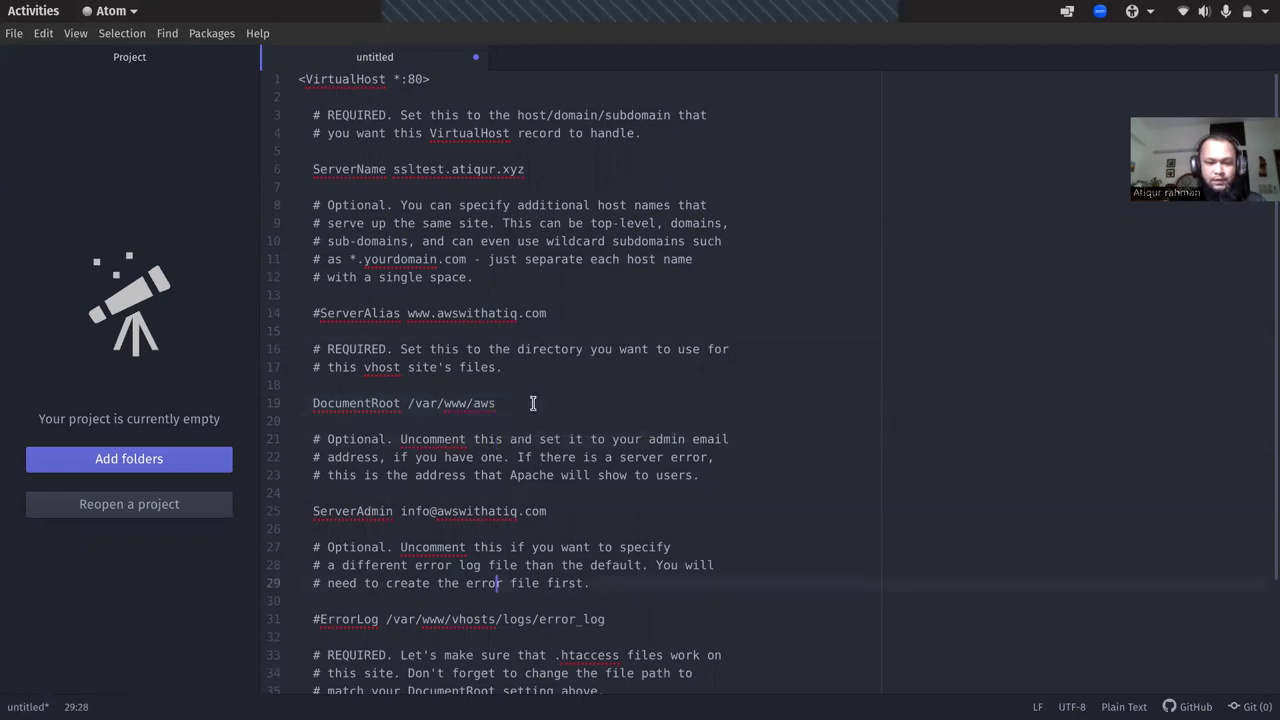
{"action": "key", "text": "Down"}
{"action": "key", "text": "Down"}
{"action": "key", "text": "Down"}
{"action": "key", "text": "Down"}
{"action": "key", "text": "Down"}
{"action": "key", "text": "Down"}
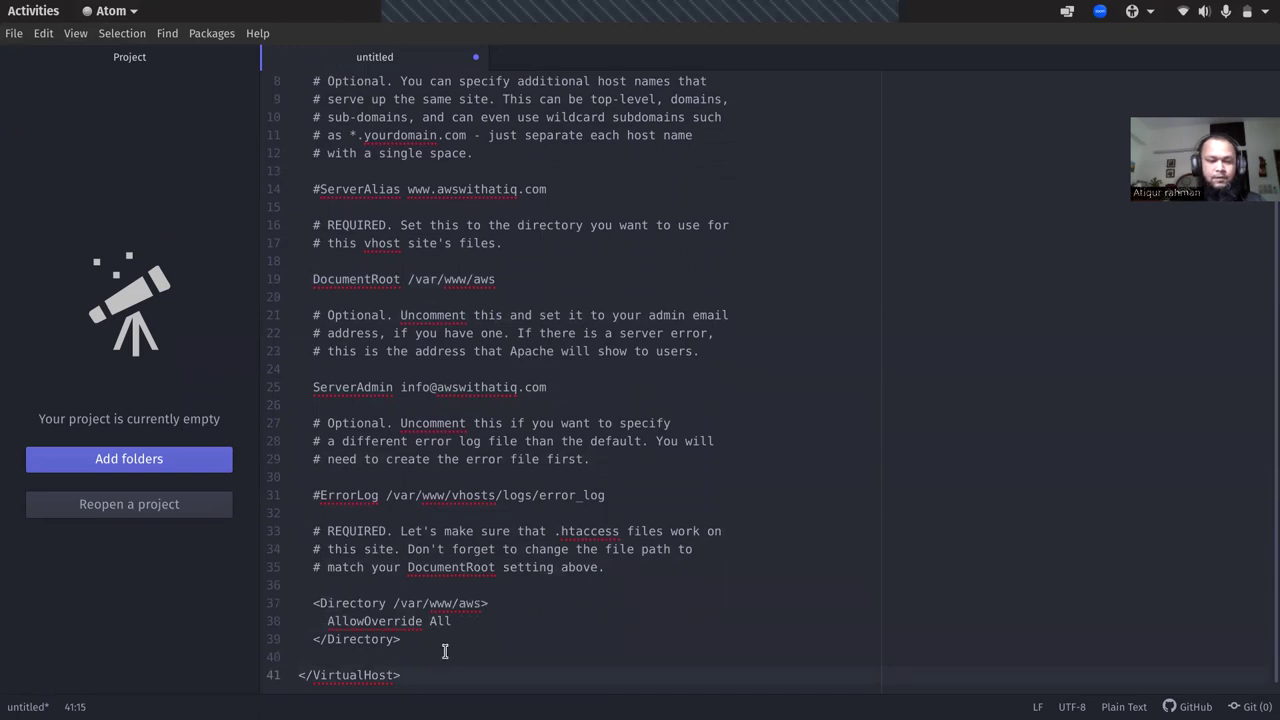
{"action": "key", "text": "ctrl+a"}
{"action": "key", "text": "ctrl+c"}
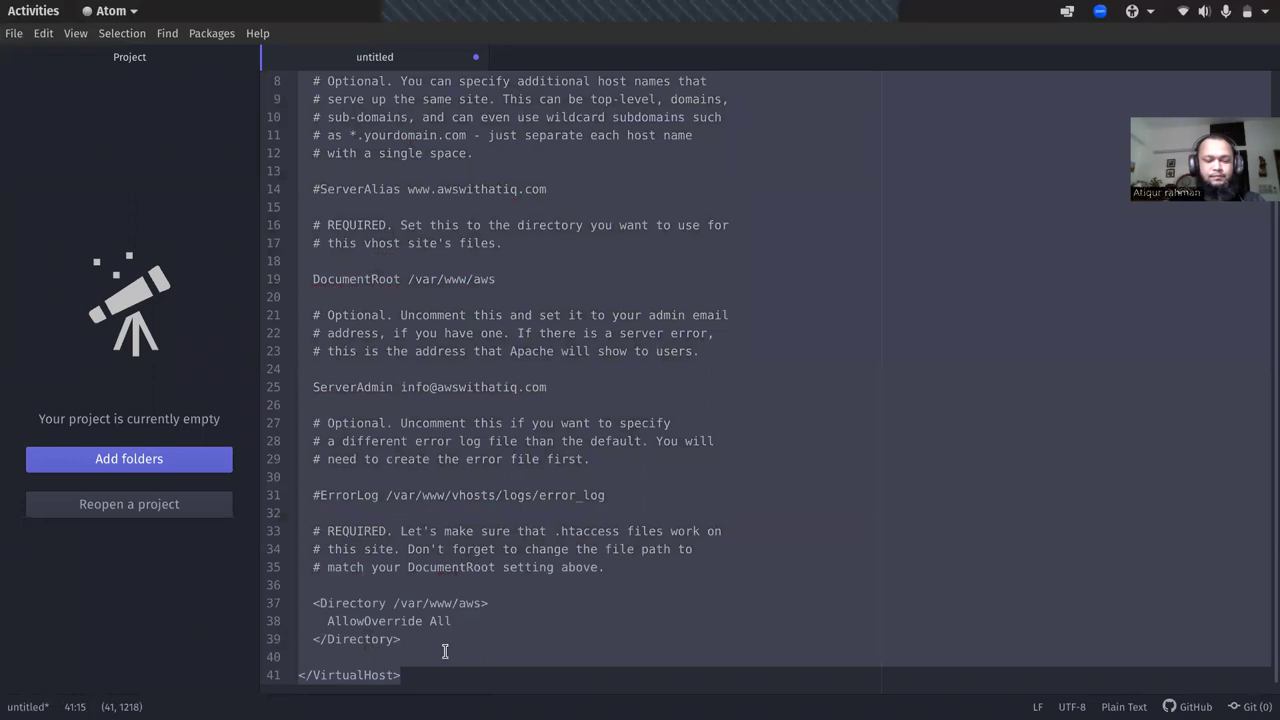
{"action": "key", "text": "alt+Tab"}
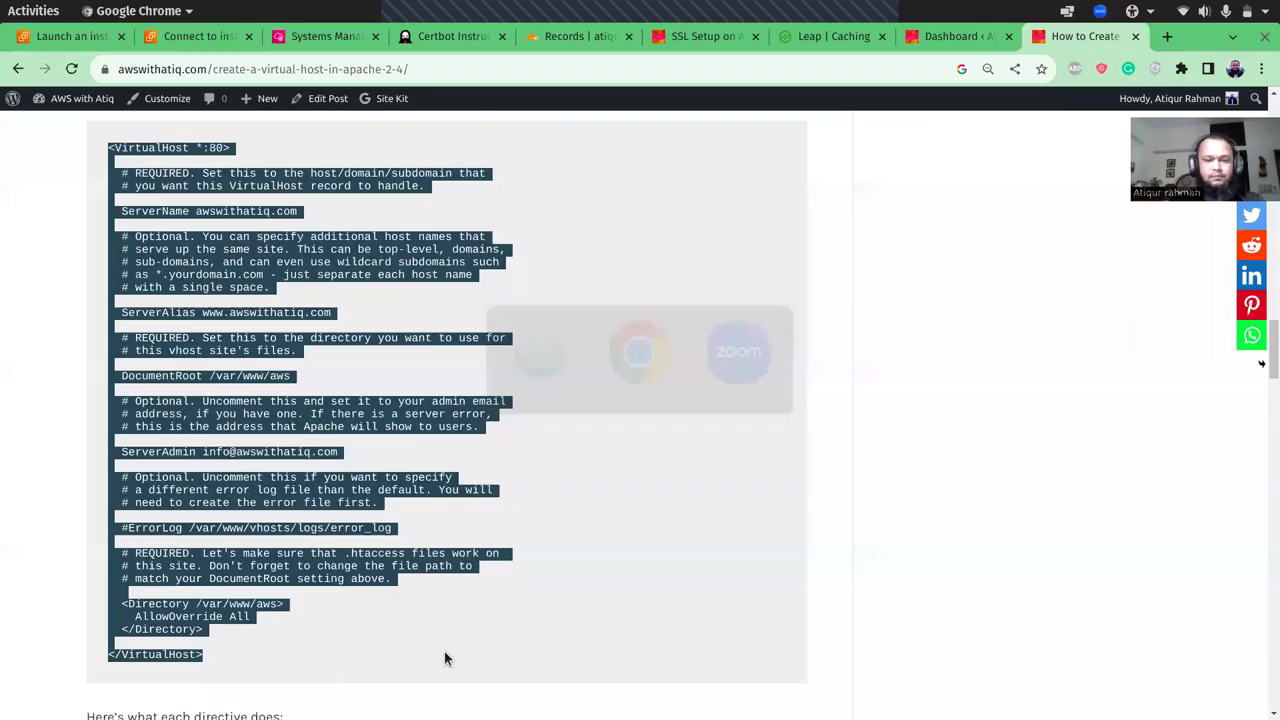
- Deselect the article's code and bring the Systems Manager terminal tab to the front
{"action": "left_click", "coordinate": [477, 529]}
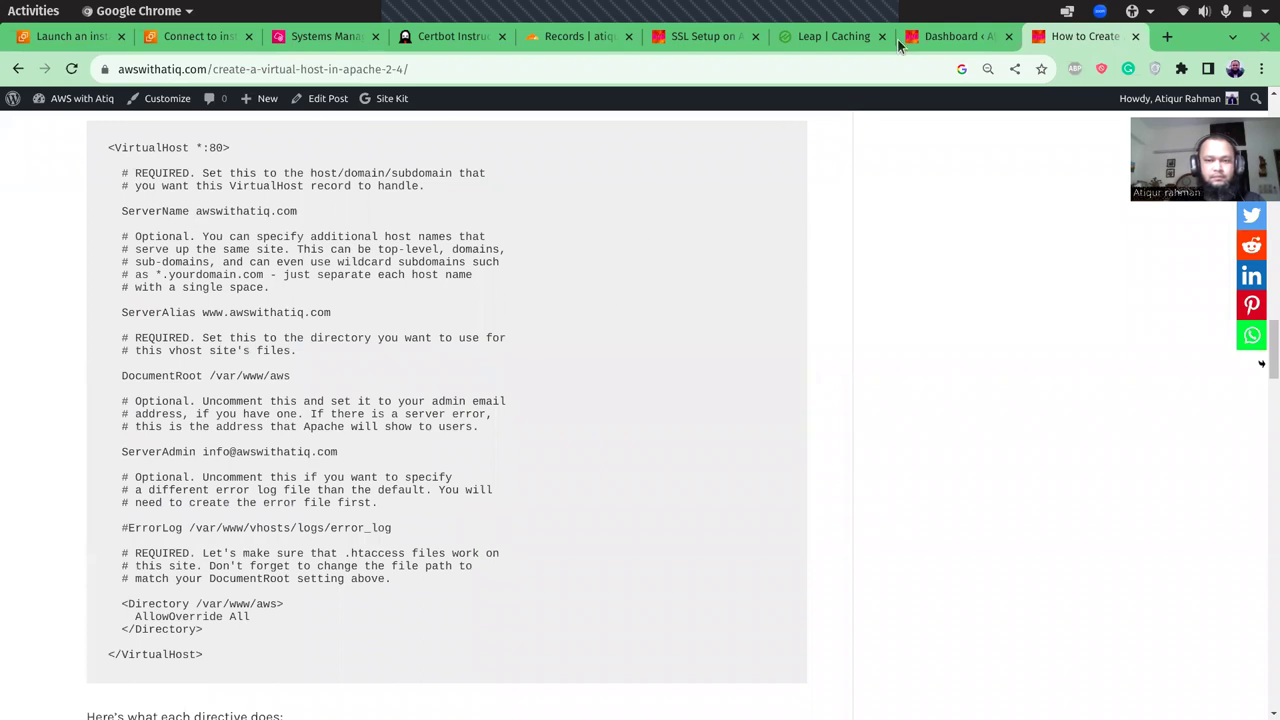
{"action": "left_click", "coordinate": [942, 36]}
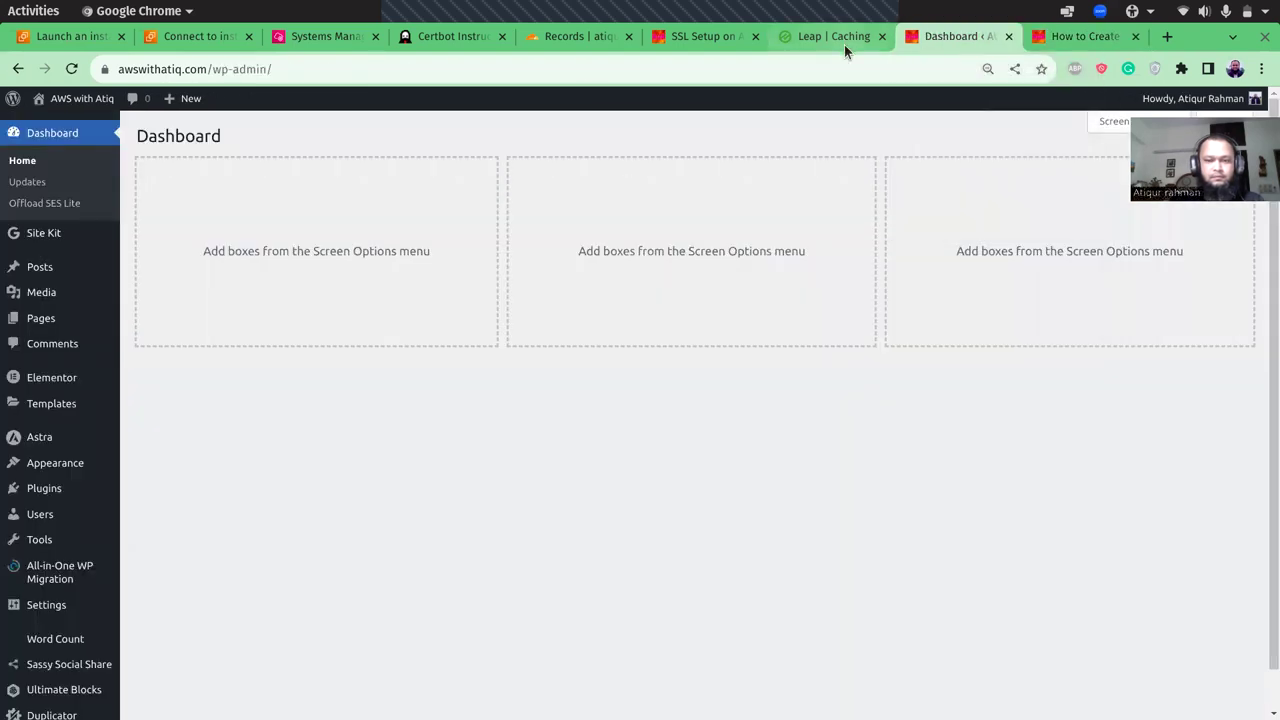
{"action": "left_click", "coordinate": [345, 40]}
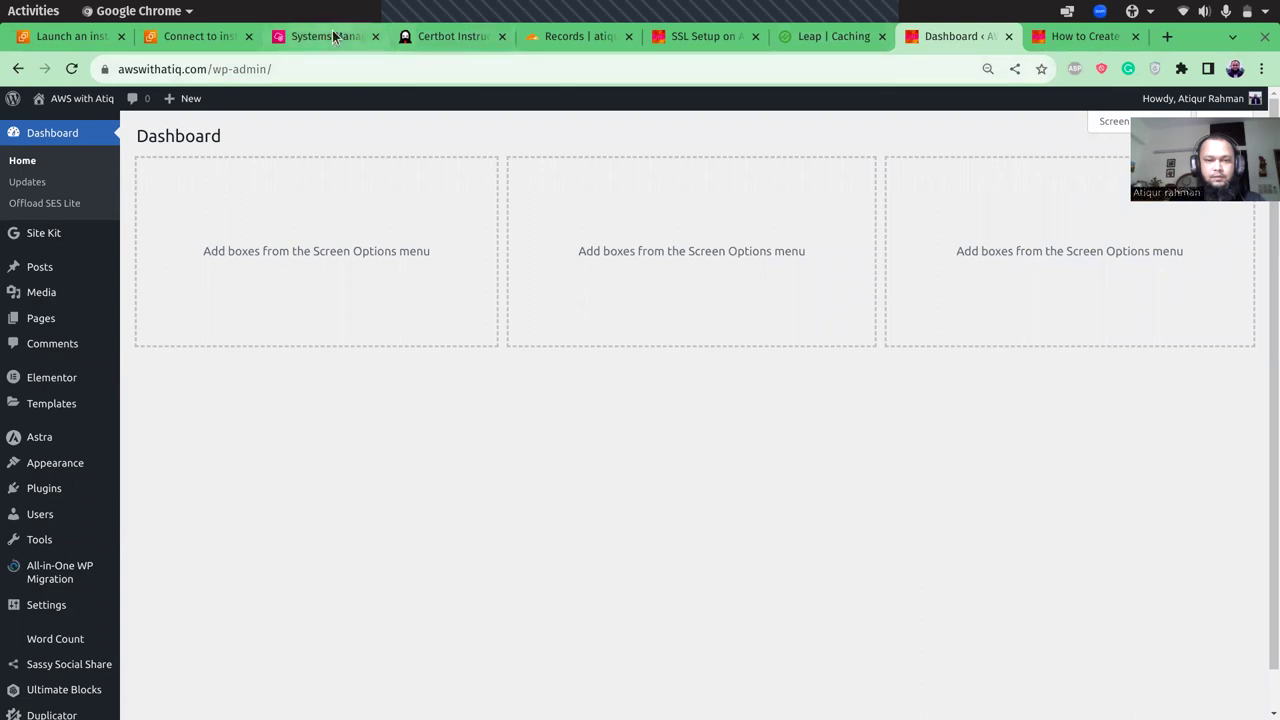
- Create /etc/httpd/conf.d/vhost.conf in vi with the pasted VirtualHost block and save with :wq
{"action": "type", "text": "s"}
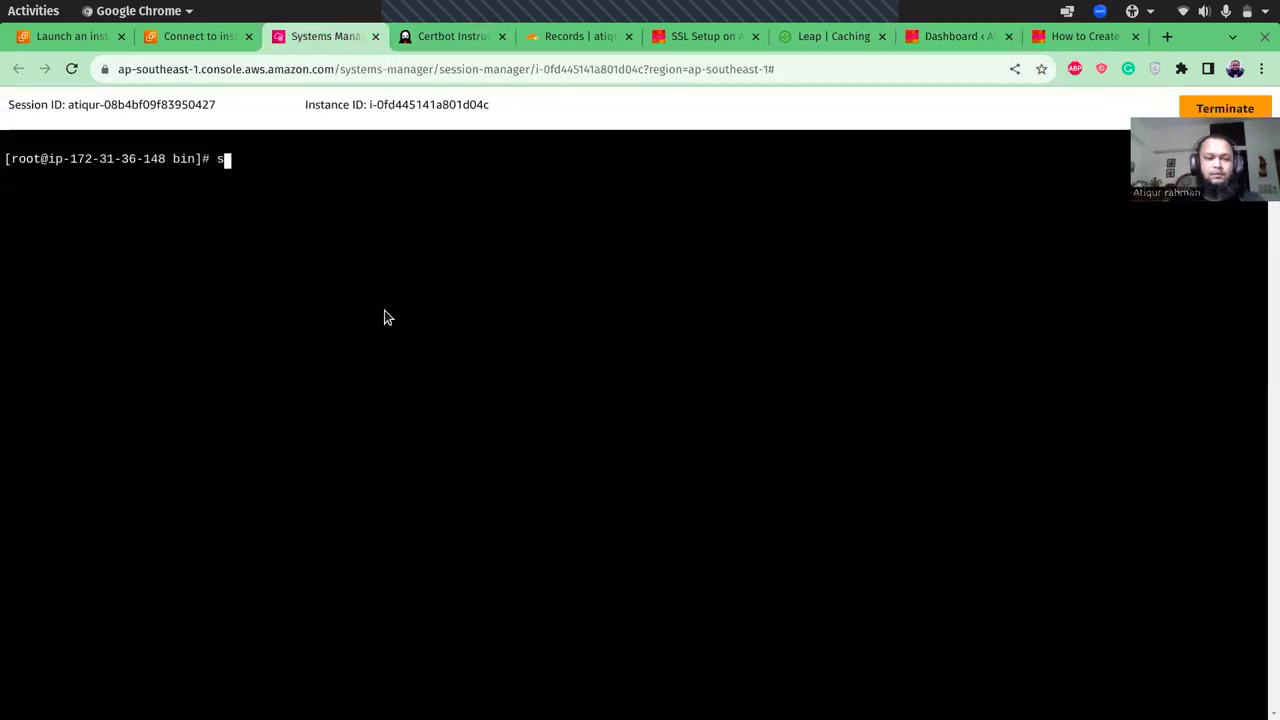
{"action": "type", "text": "udo vi /e"}
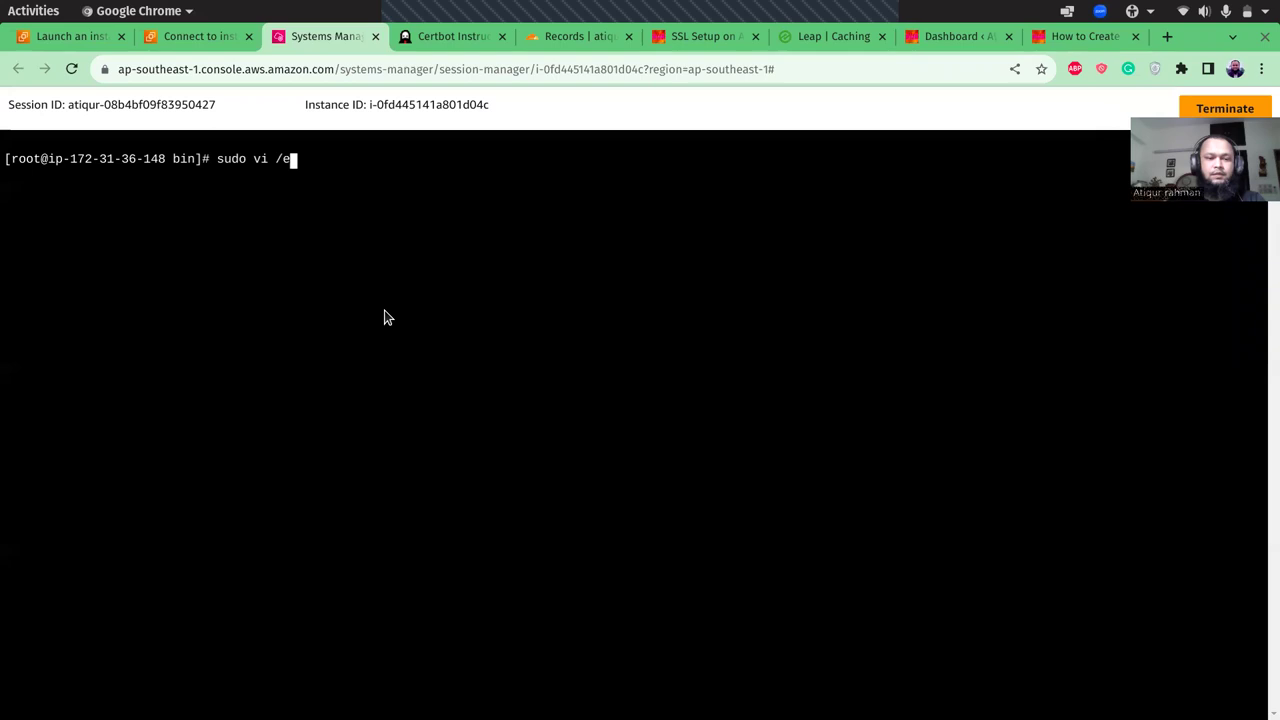
{"action": "type", "text": "tc/httpd/"}
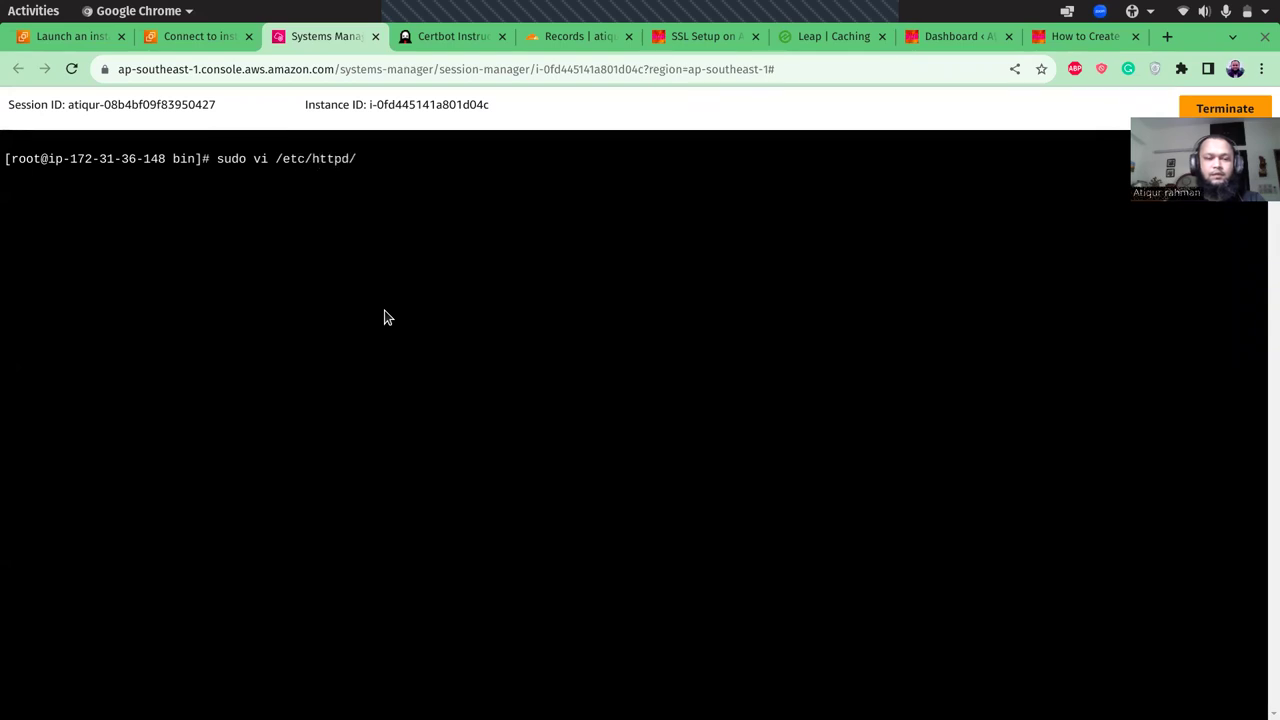
{"action": "type", "text": "conf."}
{"action": "key", "text": "Tab"}
{"action": "key", "text": "Tab"}
{"action": "key", "text": "Tab"}
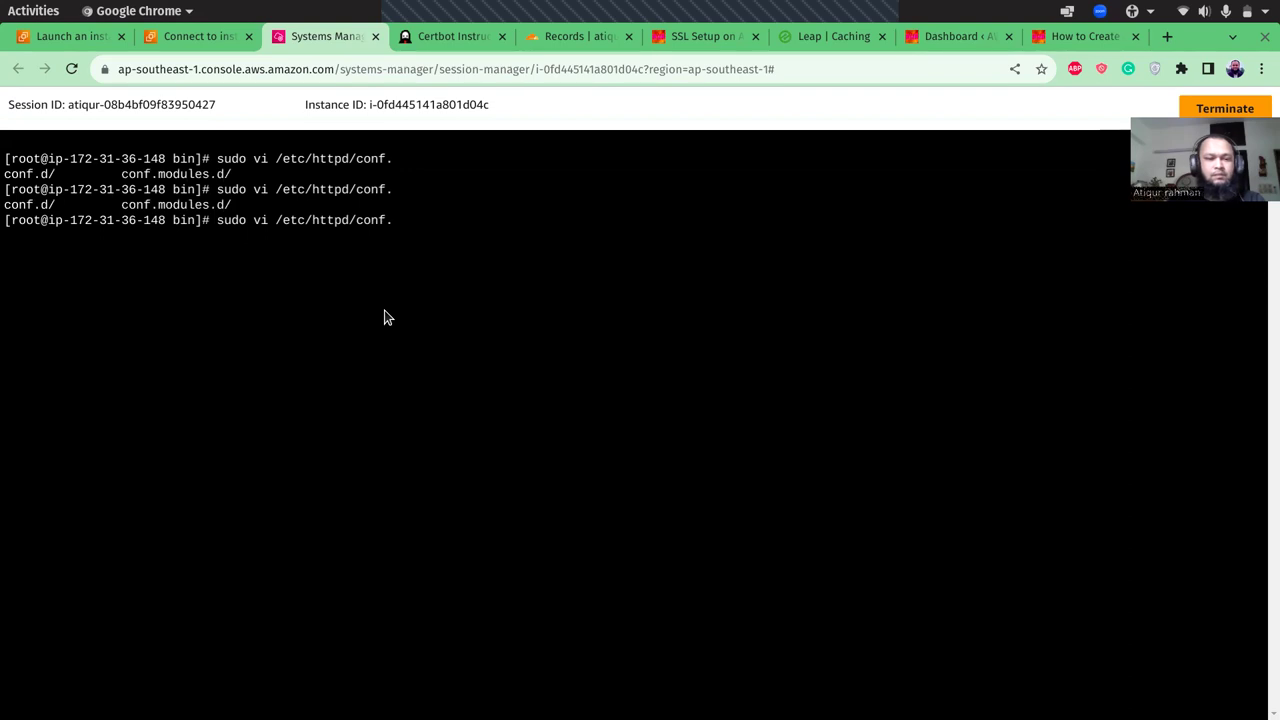
{"action": "type", "text": "d/vhost.conf"}
{"action": "key", "text": "Return"}
{"action": "key", "text": "i"}
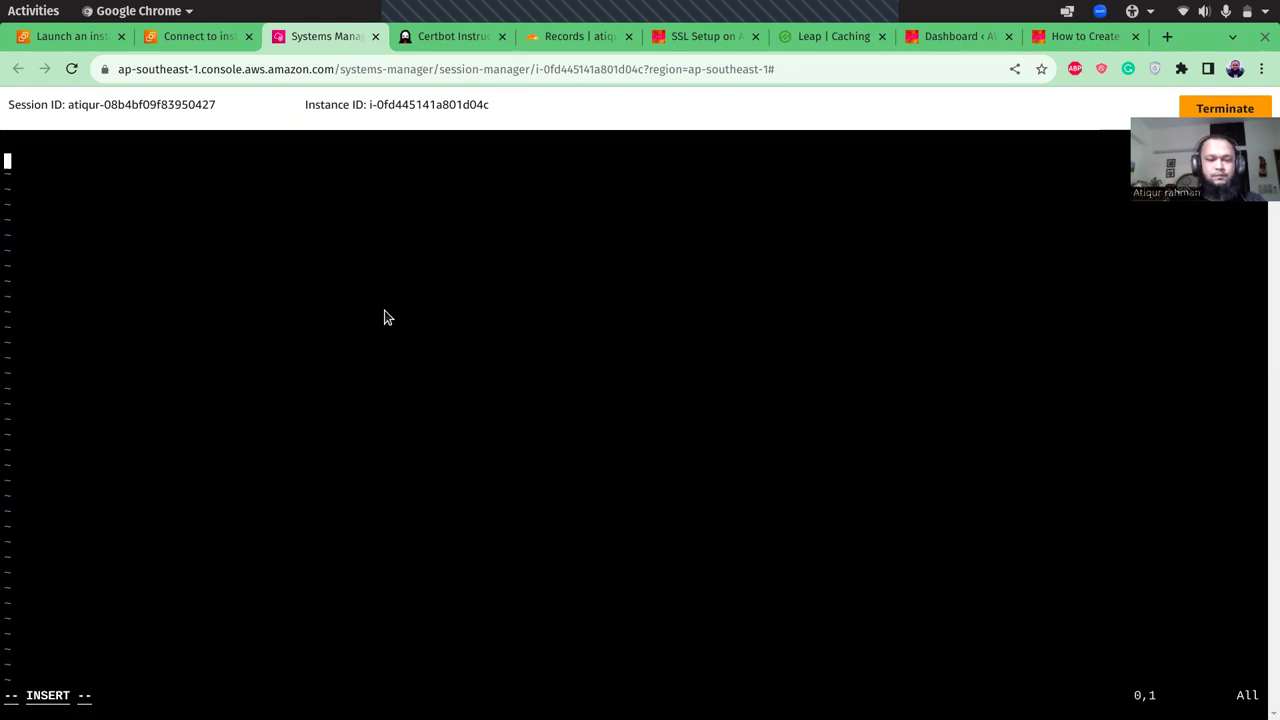
{"action": "right_click", "coordinate": [358, 295]}
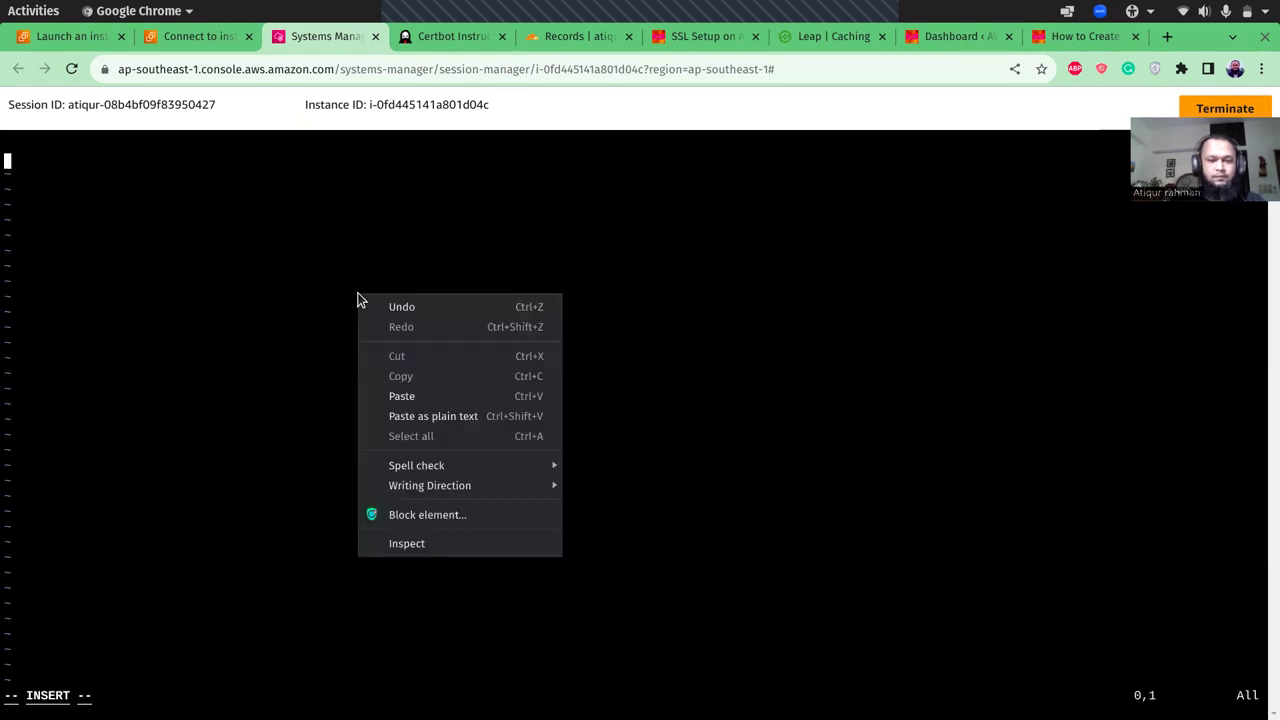
{"action": "left_click", "coordinate": [400, 418]}
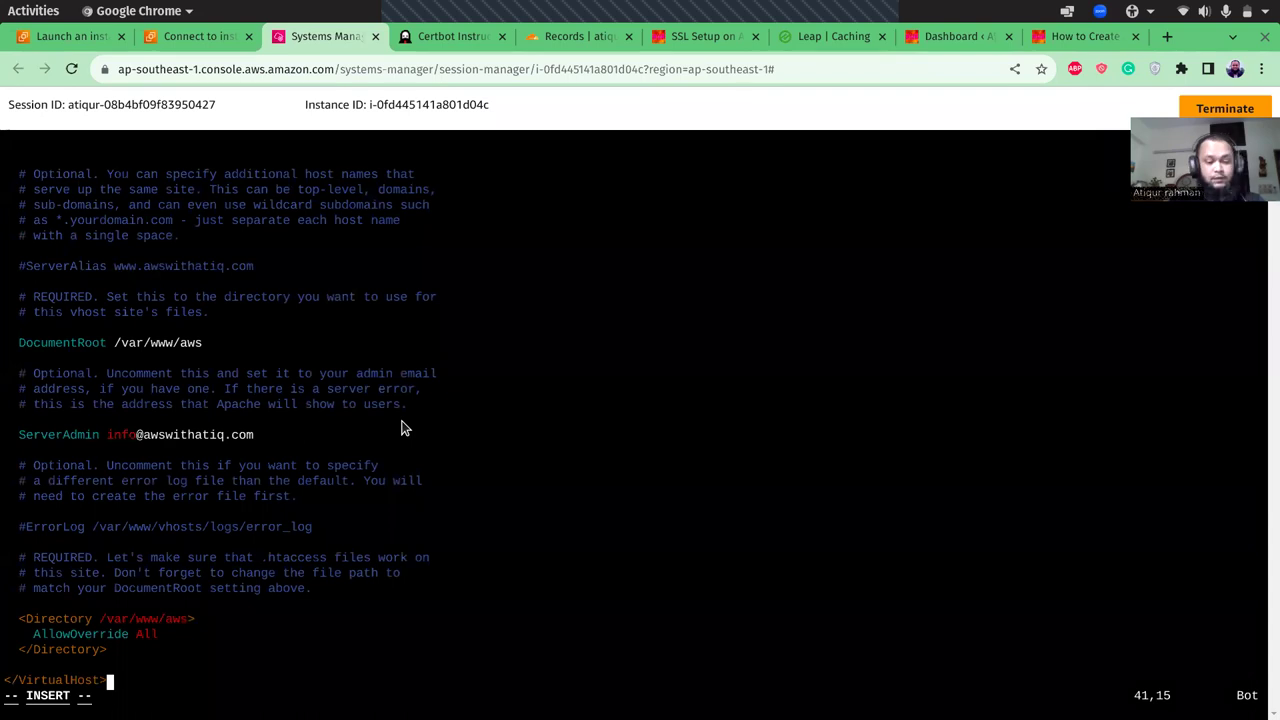
{"action": "key", "text": "Escape"}
{"action": "type", "text": ":wq"}
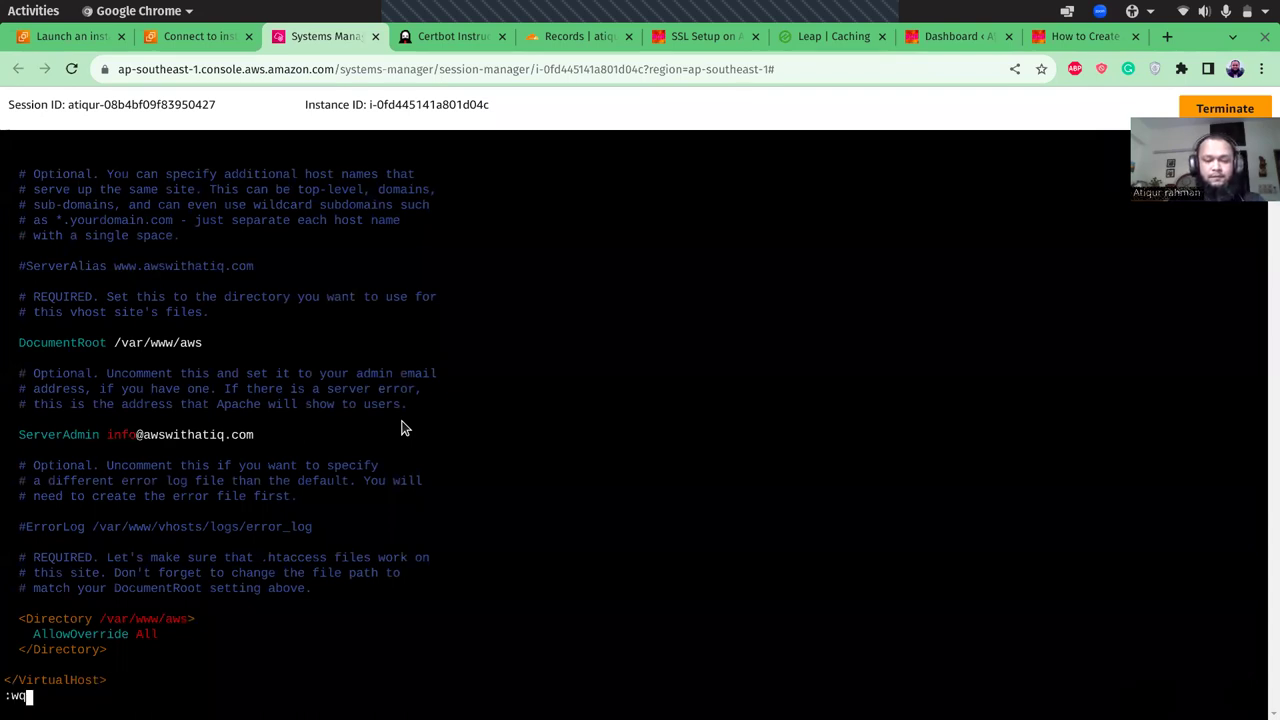
{"action": "key", "text": "Return"}
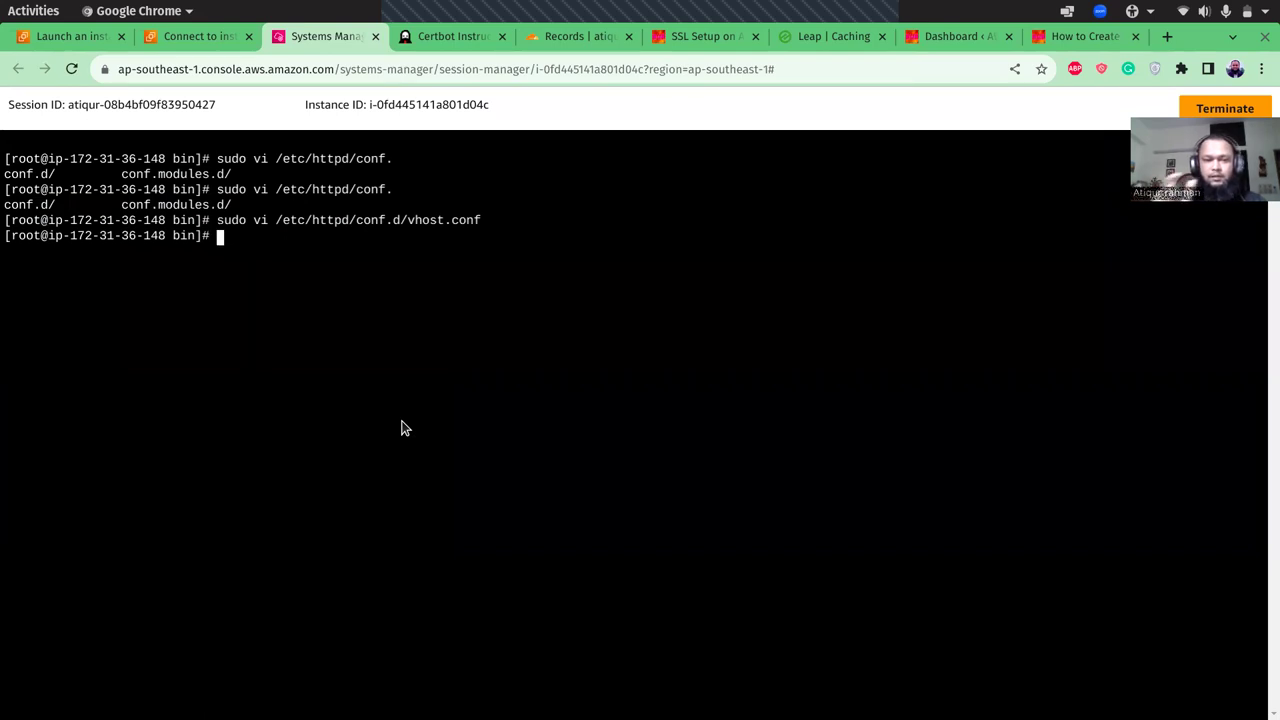
- Copy the instance's public IP 52.77.6.86 from the EC2 Instance Connect page for use in Cloudflare DNS
{"action": "left_click", "coordinate": [88, 40]}
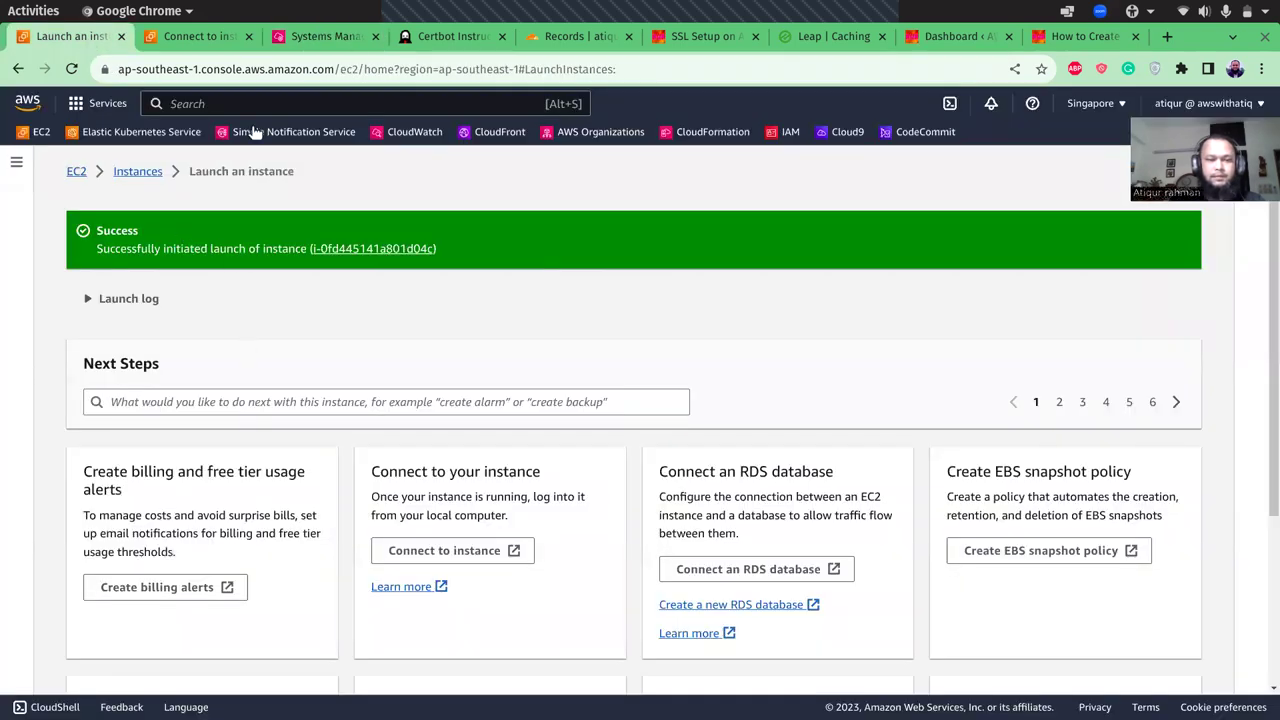
{"action": "left_click", "coordinate": [197, 43]}
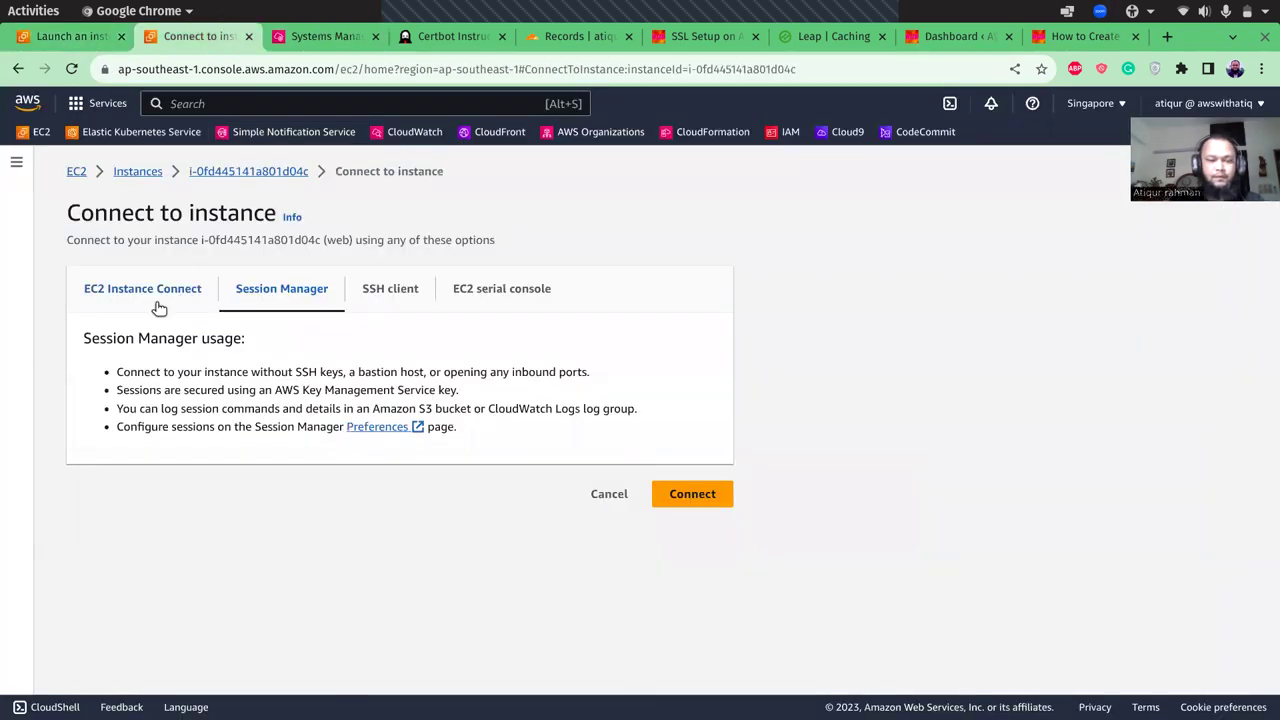
{"action": "left_click", "coordinate": [155, 302]}
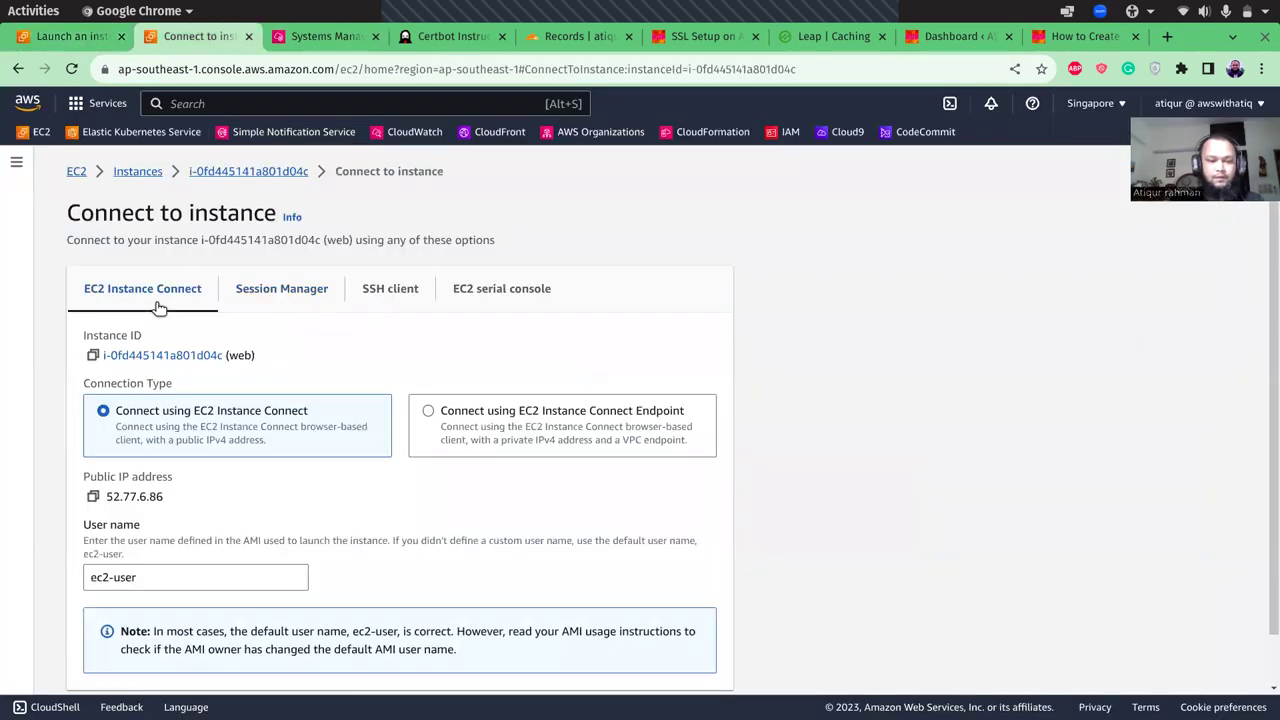
{"action": "left_click", "coordinate": [94, 498]}
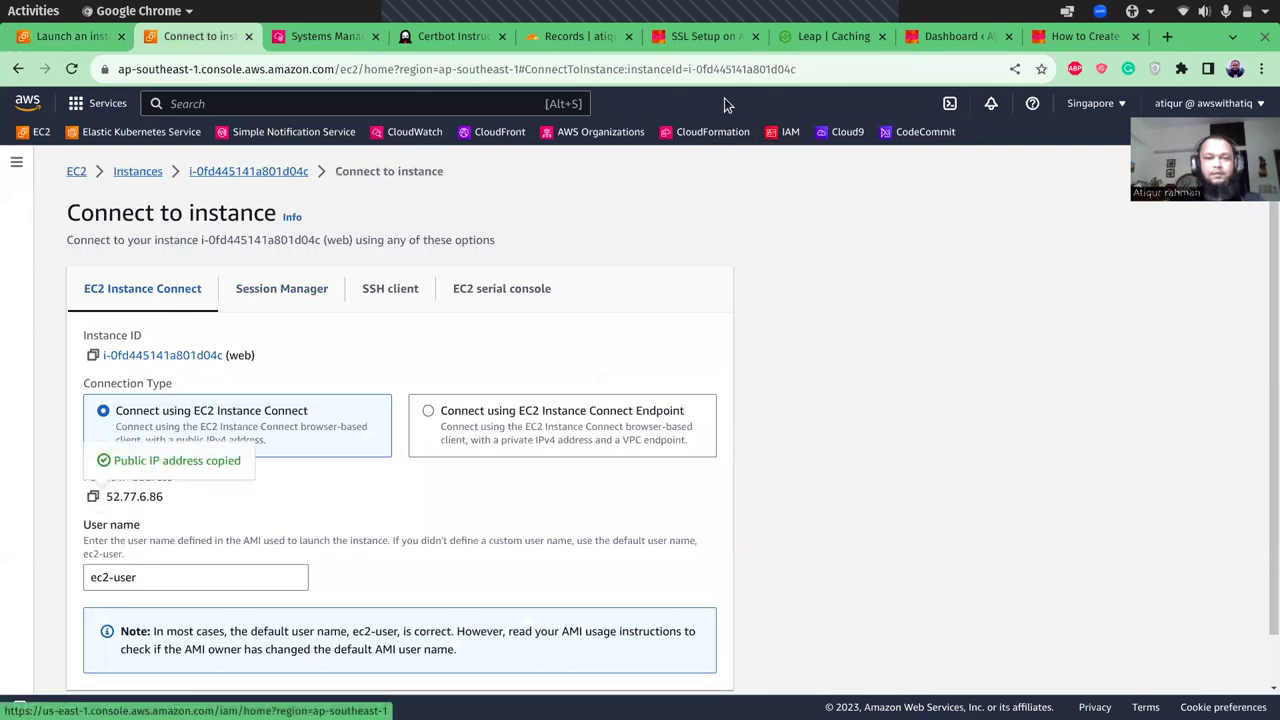
{"action": "left_click", "coordinate": [577, 40]}
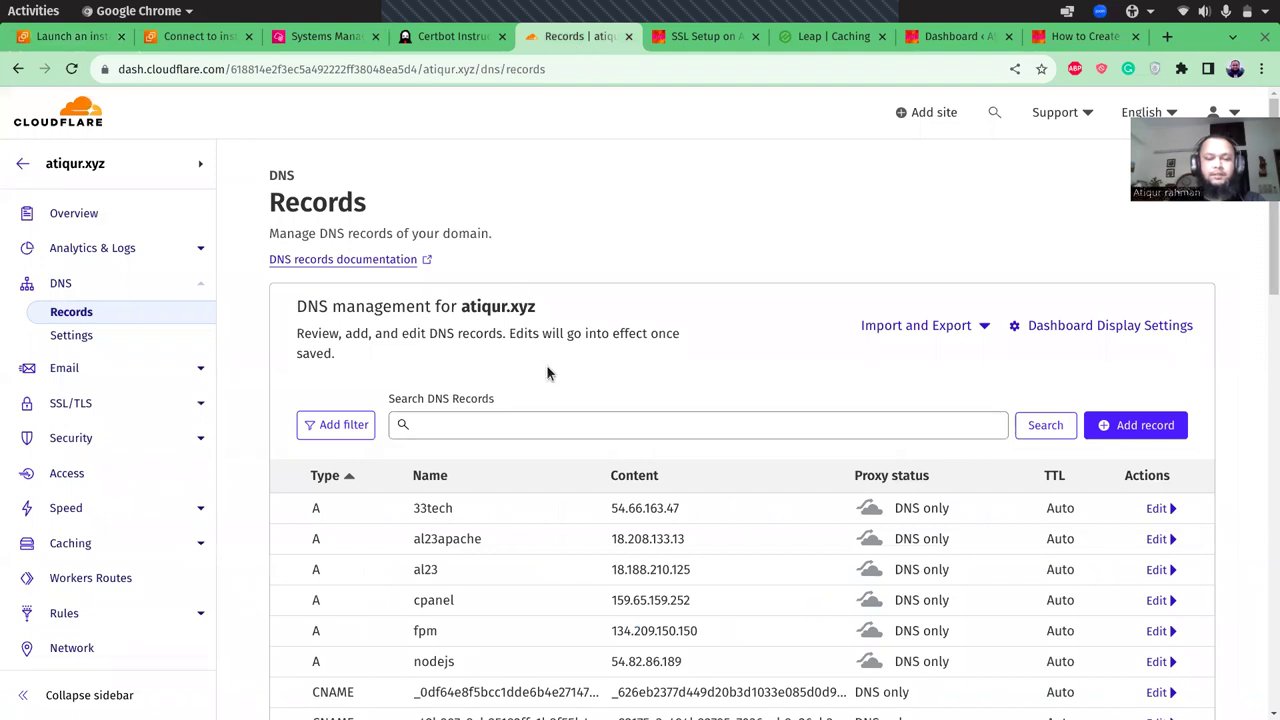
- Add a DNS-only A record 'ssltest' pointing to 52.77.6.86 for atiqur.xyz
{"action": "left_click", "coordinate": [1116, 427]}
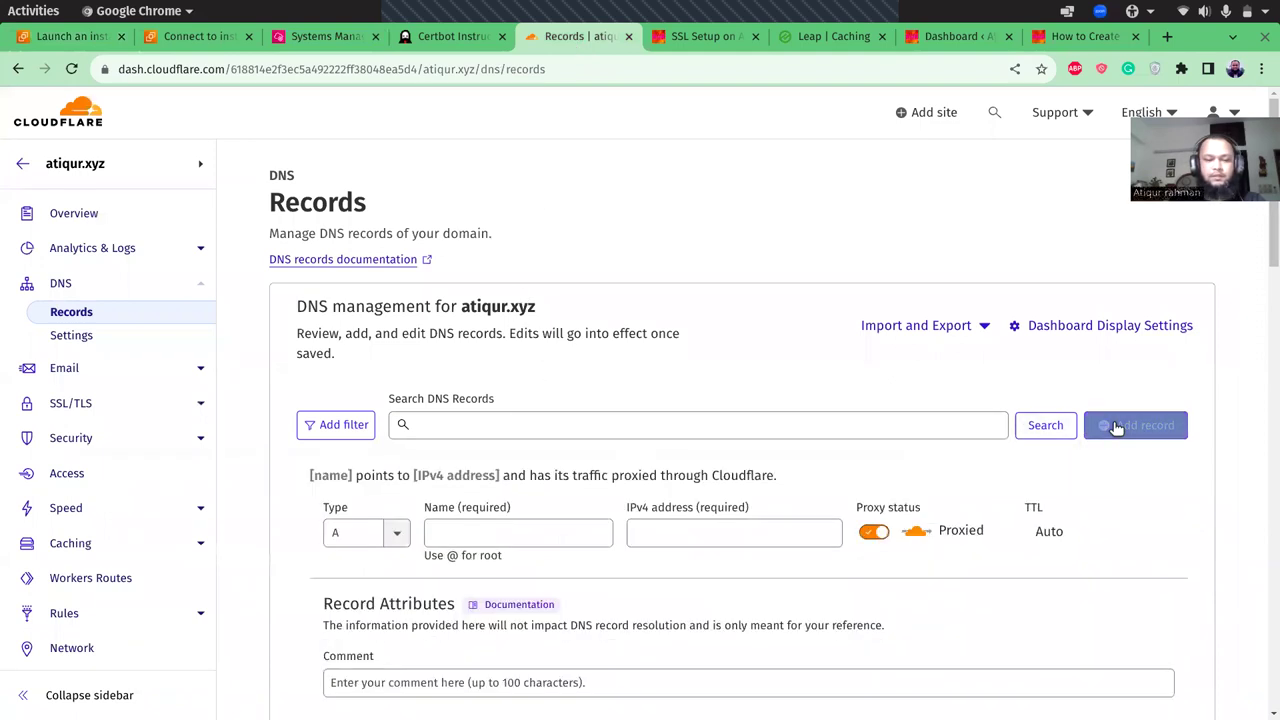
{"action": "left_click", "coordinate": [574, 532]}
{"action": "type", "text": "ssltest"}
{"action": "key", "text": "Tab"}
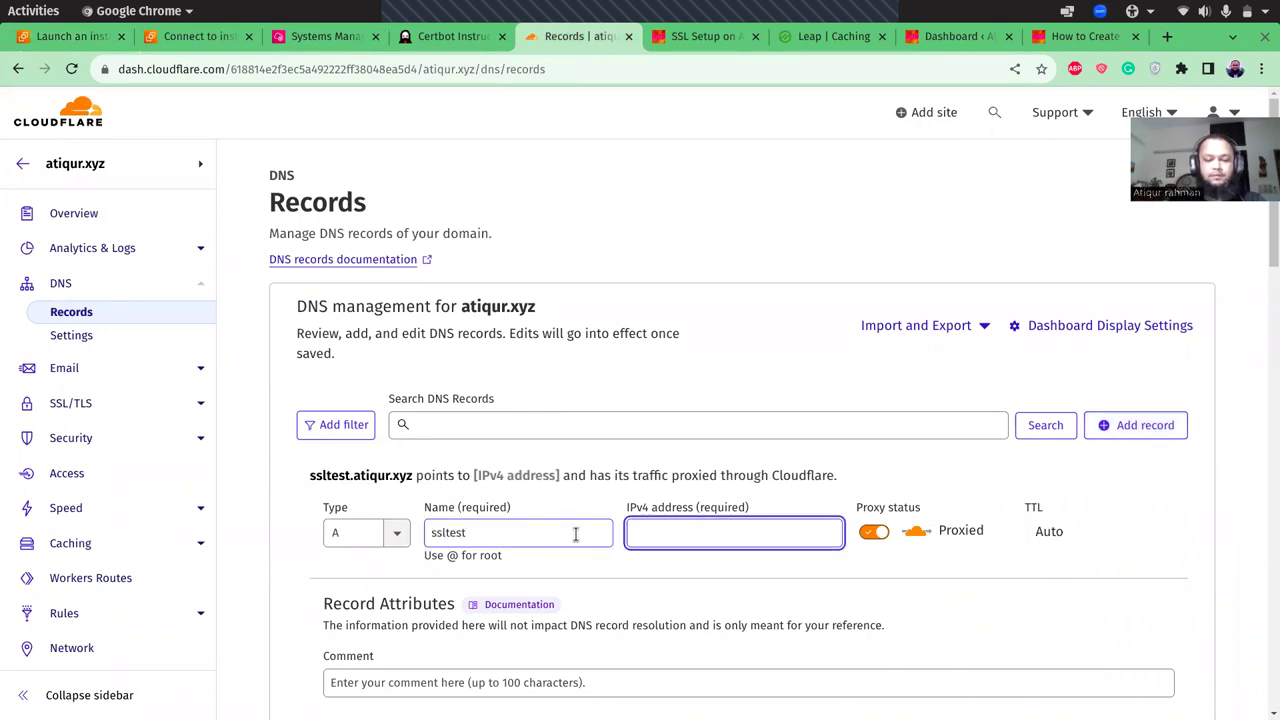
{"action": "key", "text": "ctrl+v"}
{"action": "left_click", "coordinate": [873, 532]}
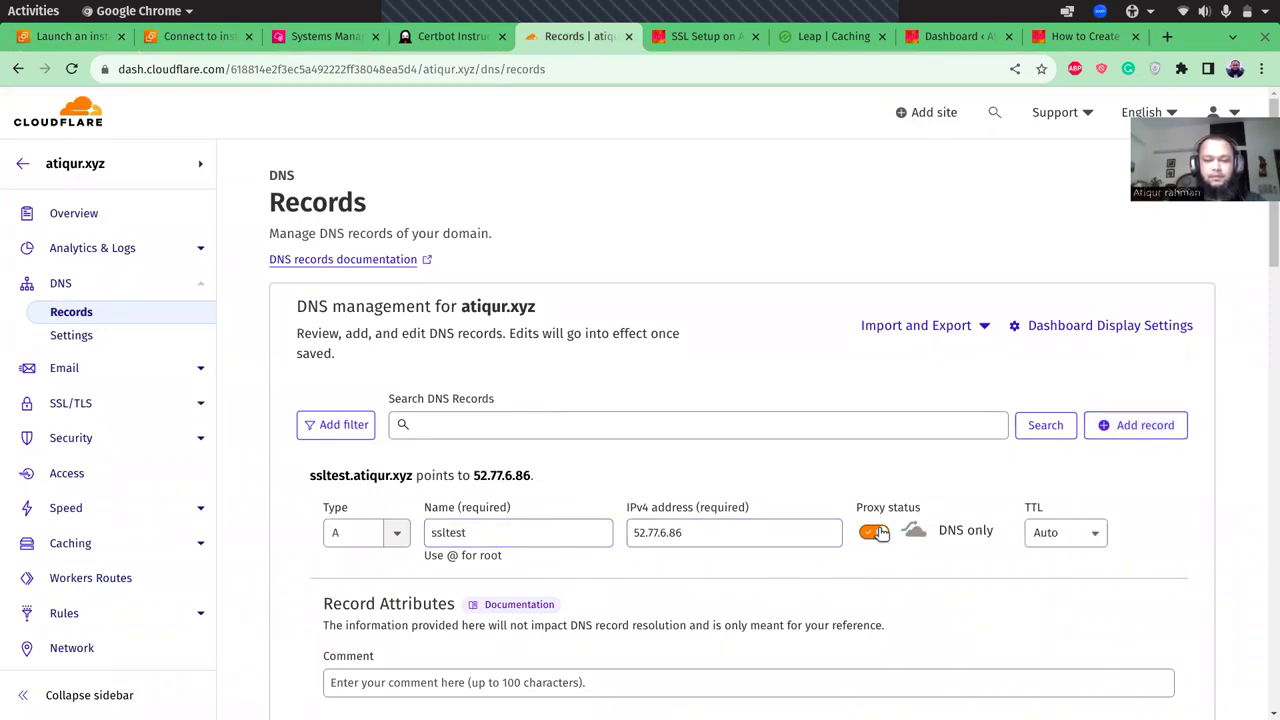
{"action": "scroll", "coordinate": [1270, 712], "scroll_direction": "down", "scroll_amount": 3}
{"action": "scroll", "coordinate": [1160, 600], "scroll_direction": "down", "scroll_amount": 3}
{"action": "left_click", "coordinate": [1160, 592]}
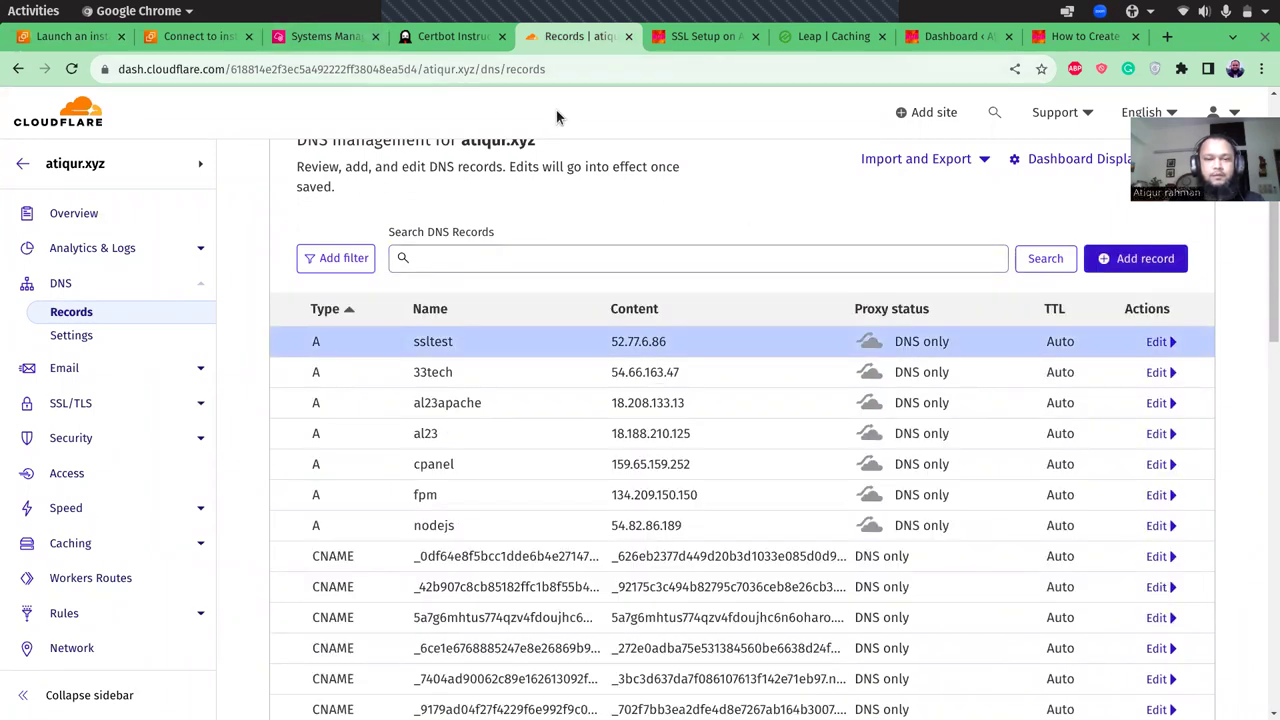
{"action": "left_click", "coordinate": [720, 42]}
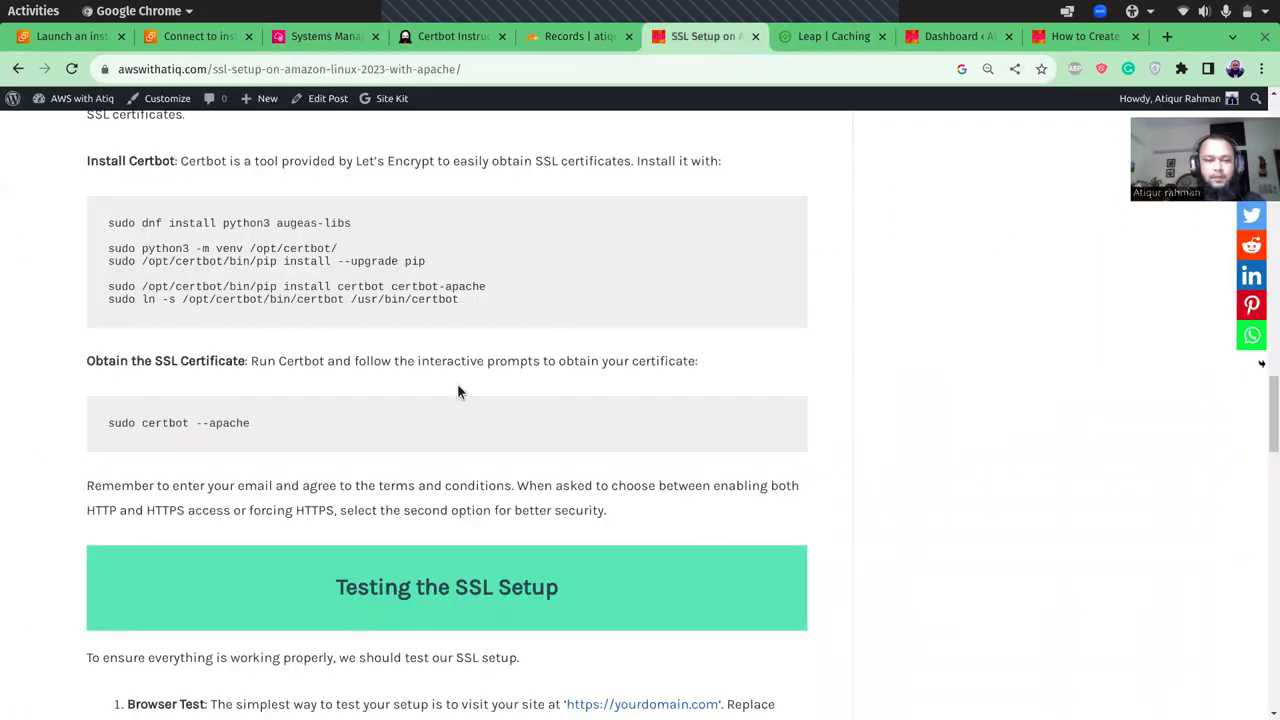
- Clear the server terminal and run the misspelled 'sudo certbot --apche', which certbot rejects
{"action": "left_click", "coordinate": [330, 43]}
{"action": "type", "text": "clear"}
{"action": "key", "text": "Return"}
{"action": "type", "text": "sudo certbot --apche"}
{"action": "key", "text": "Return"}
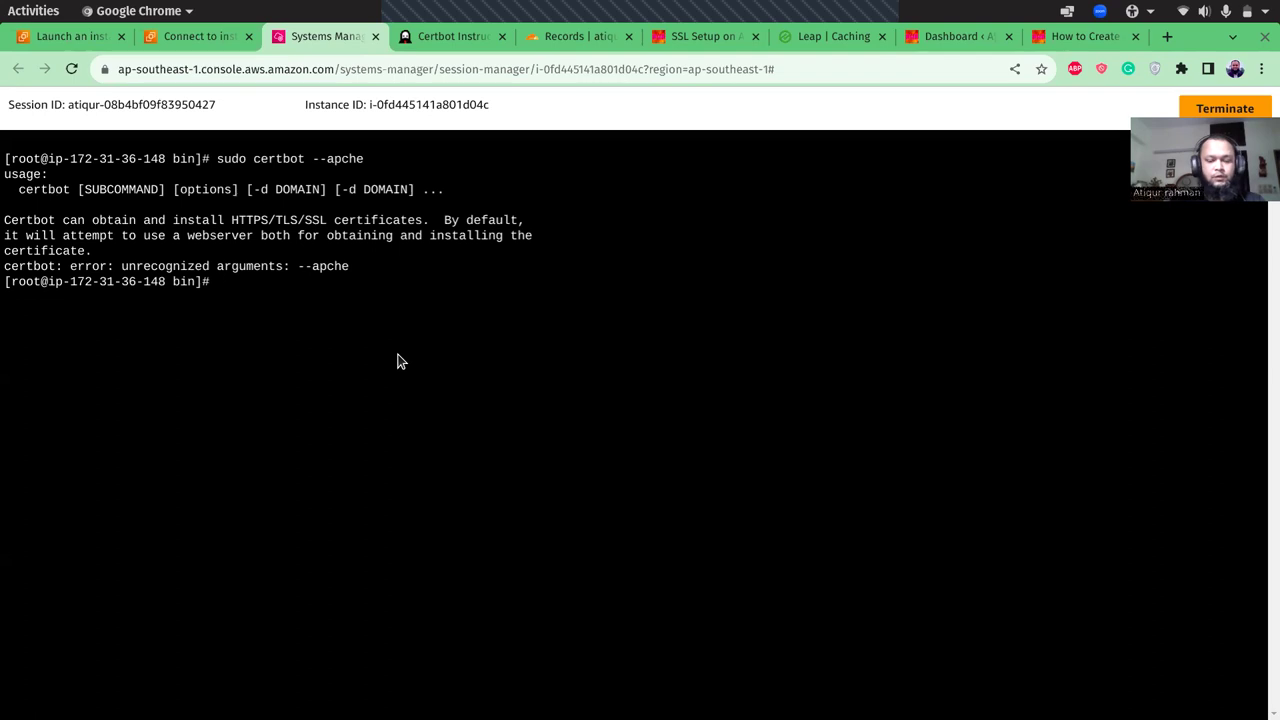
- Rerun the command corrected to 'sudo certbot --apache', enter a contact email and accept the Terms of Service
{"action": "key", "text": "Up"}
{"action": "key", "text": "Left"}
{"action": "key", "text": "Left"}
{"action": "key", "text": "Left"}
{"action": "type", "text": "a"}
{"action": "key", "text": "Return"}
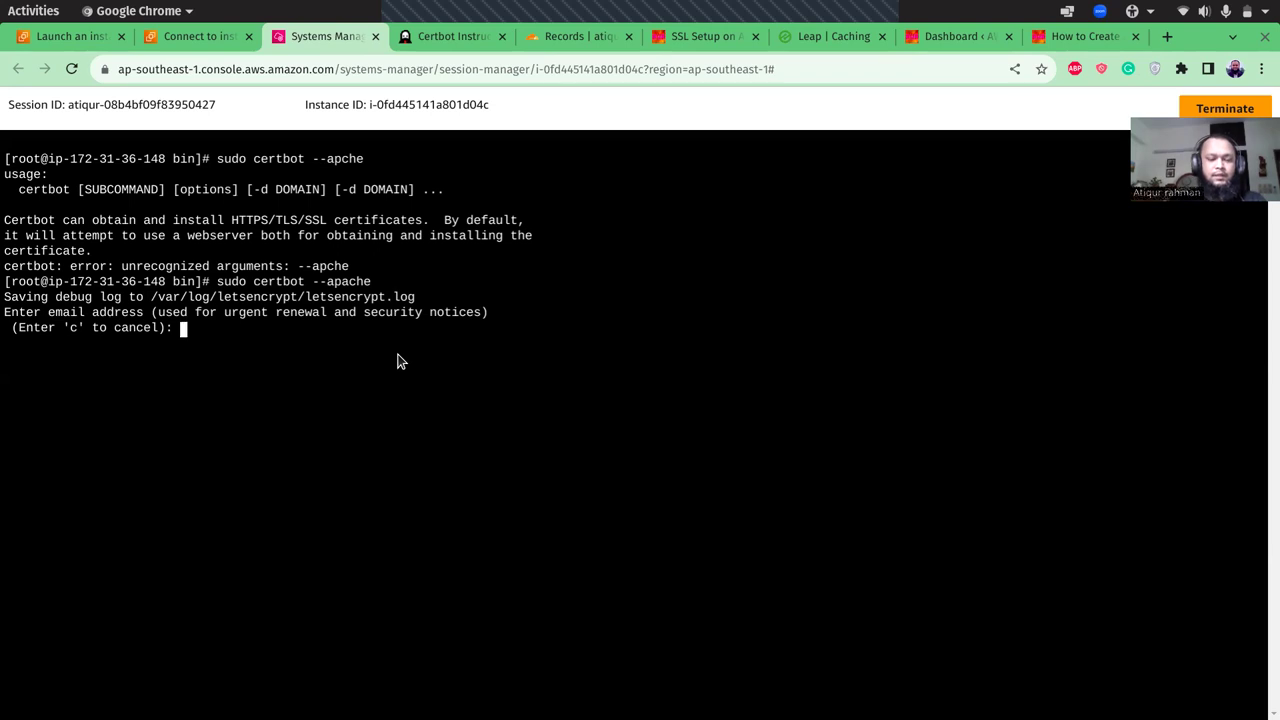
{"action": "type", "text": "info@examp"}
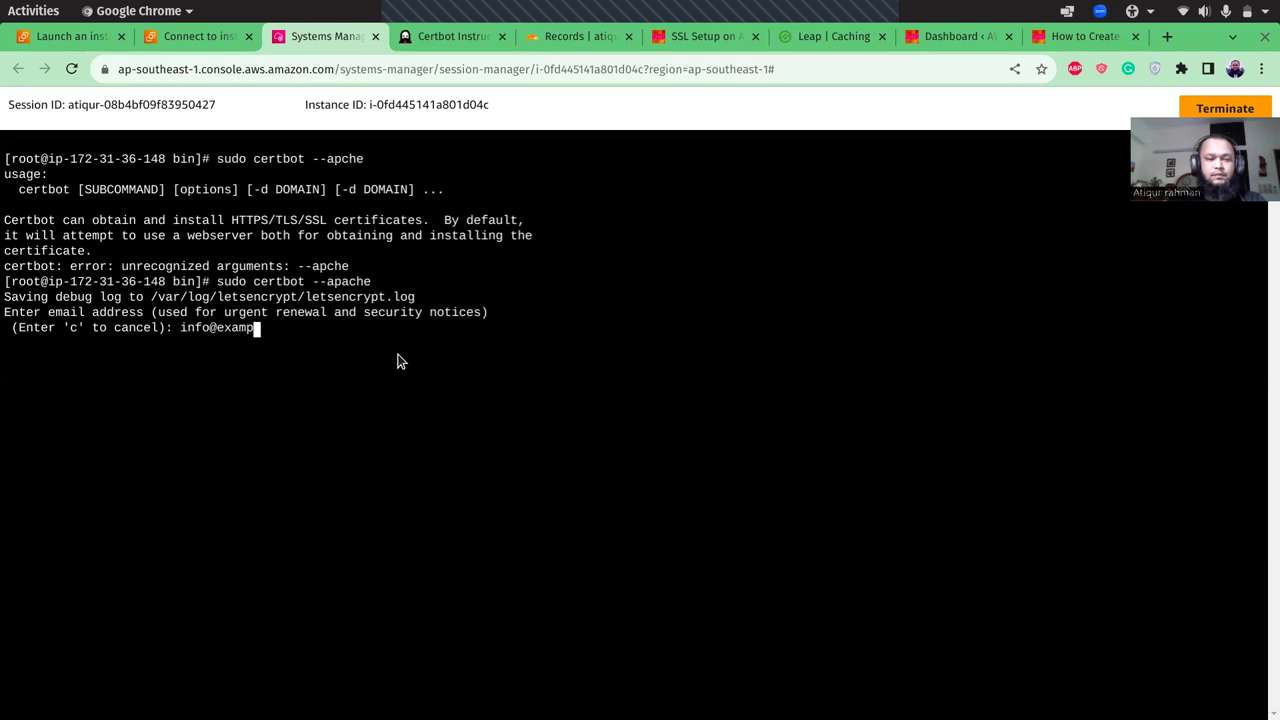
{"action": "type", "text": "le.com"}
{"action": "key", "text": "Return"}
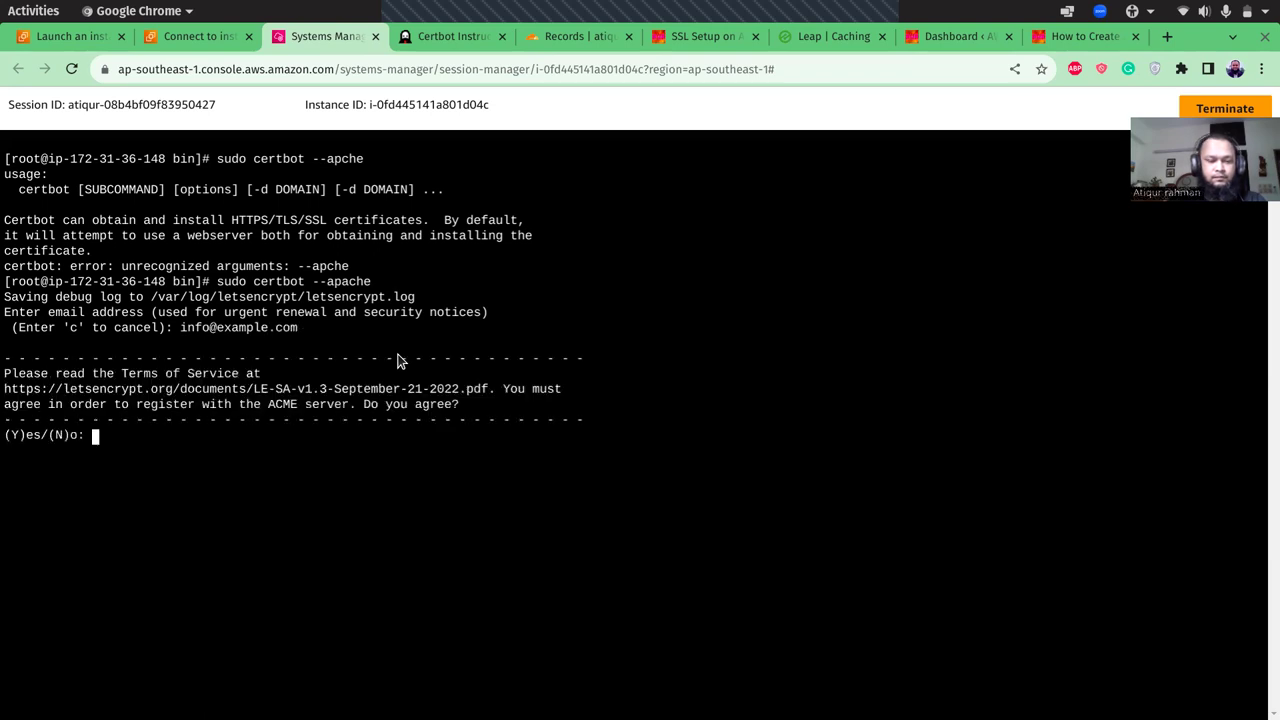
{"action": "type", "text": "y"}
{"action": "key", "text": "Return"}
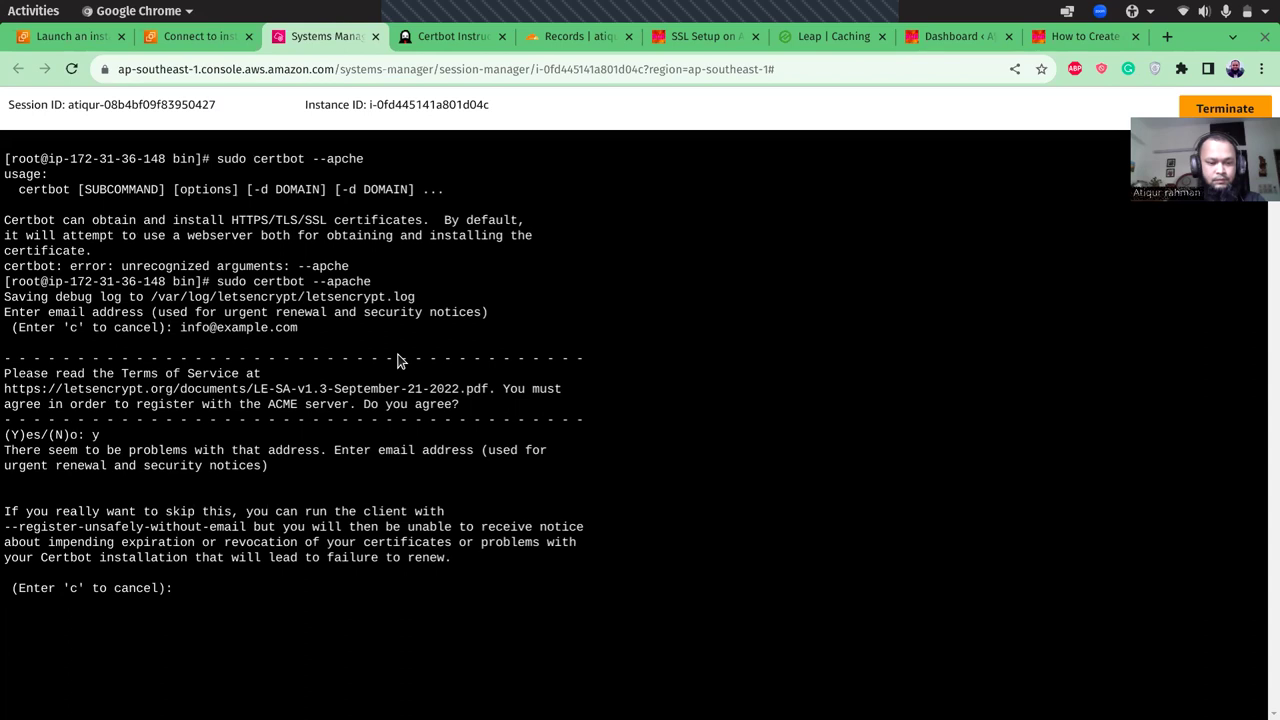
- Give a replacement contact email, re-accept the Terms, and request certificates for all listed domains
{"action": "key", "text": "Return"}
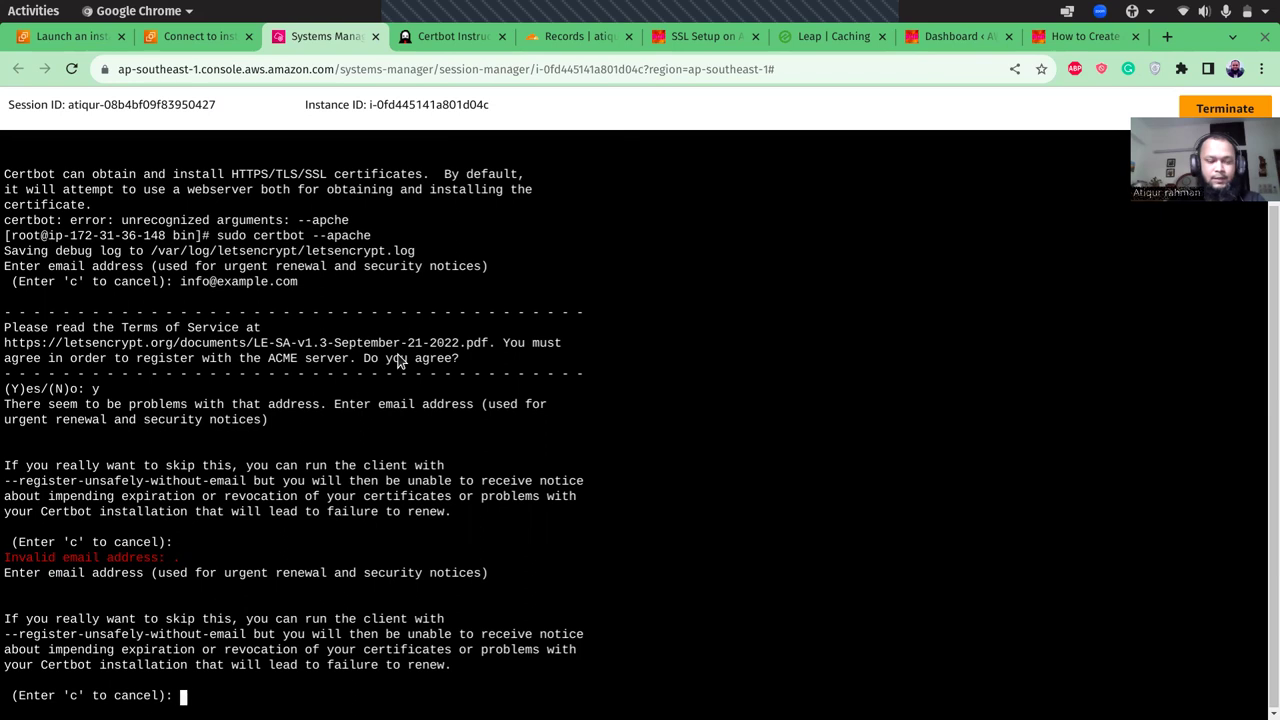
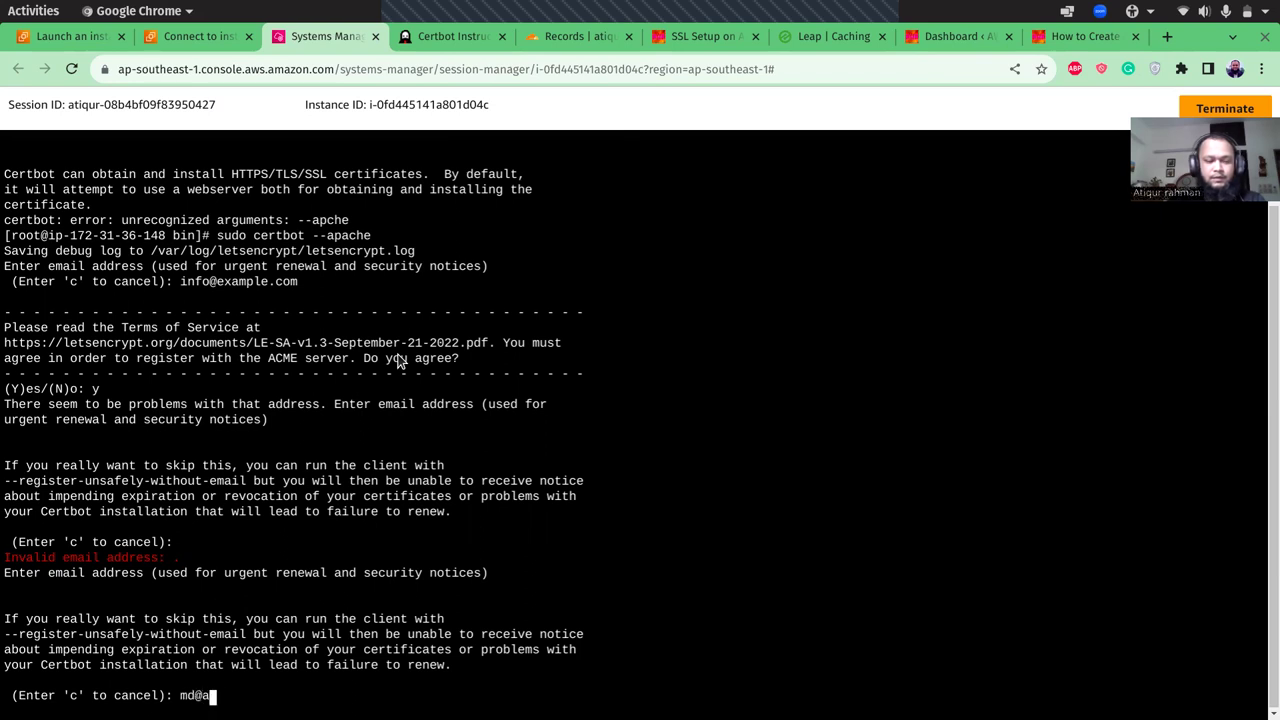
{"action": "key", "text": "Return"}
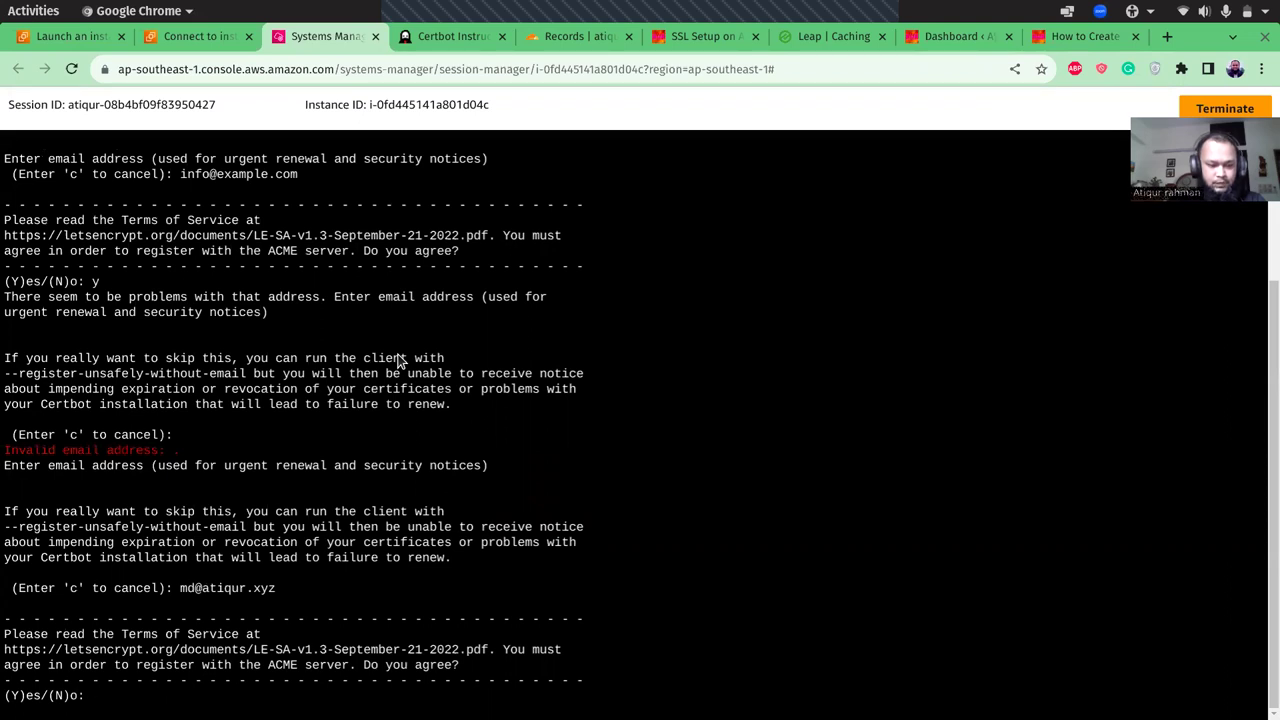
{"action": "type", "text": "y"}
{"action": "key", "text": "Return"}
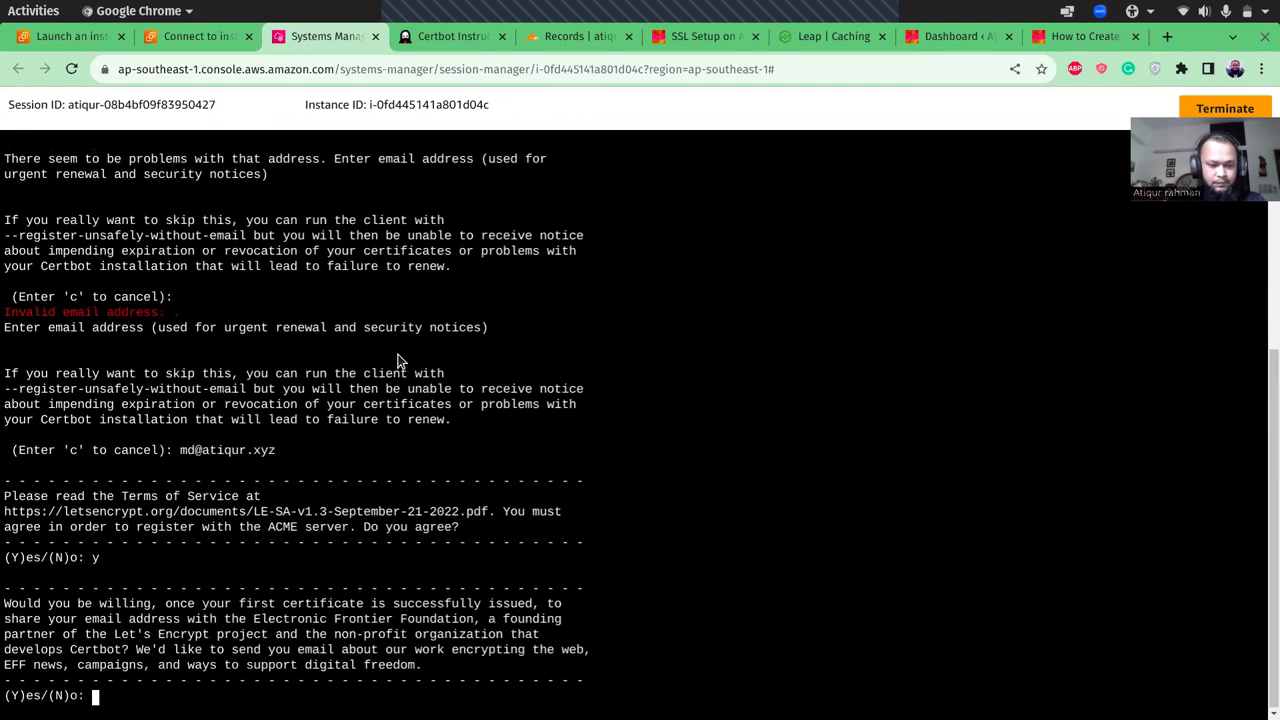
{"action": "type", "text": "y"}
{"action": "key", "text": "Return"}
{"action": "key", "text": "Return"}
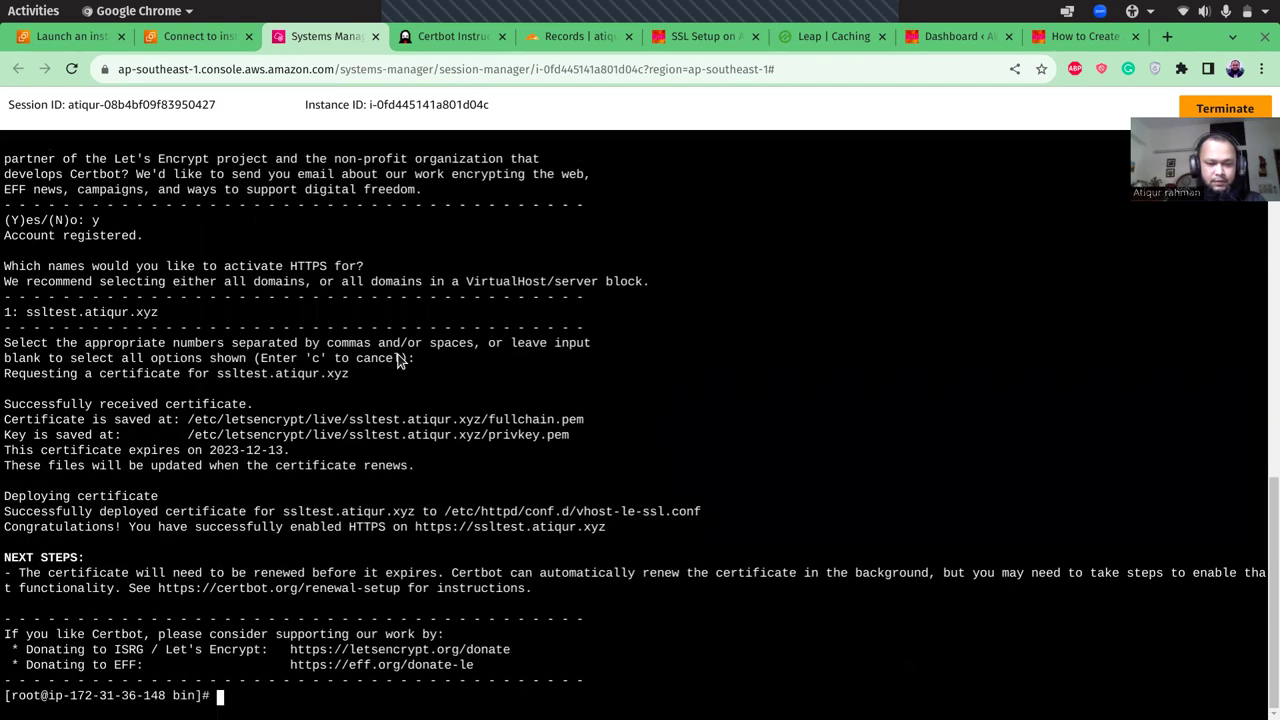
- Clear the screen, then create an 'aws' directory under /var/www and move into it
{"action": "type", "text": "clear"}
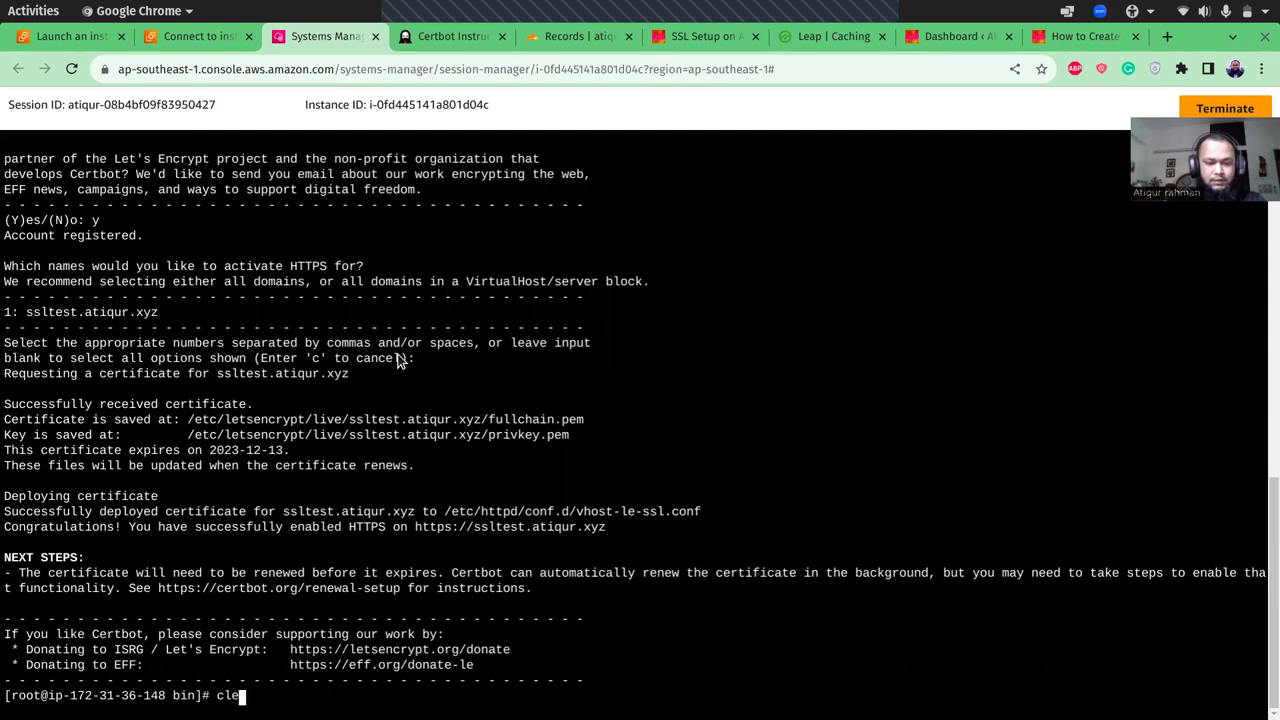
{"action": "key", "text": "Return"}
{"action": "type", "text": "cd /"}
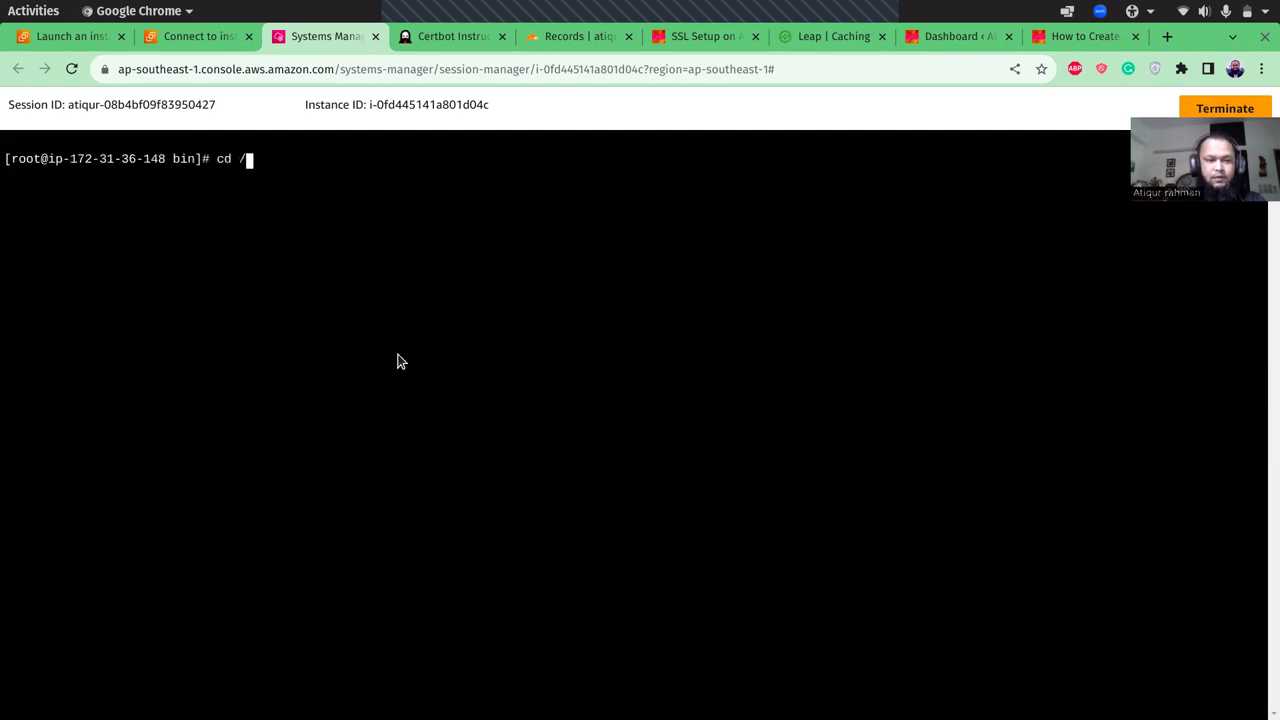
{"action": "type", "text": "var/www"}
{"action": "key", "text": "Return"}
{"action": "type", "text": "mkdir aws"}
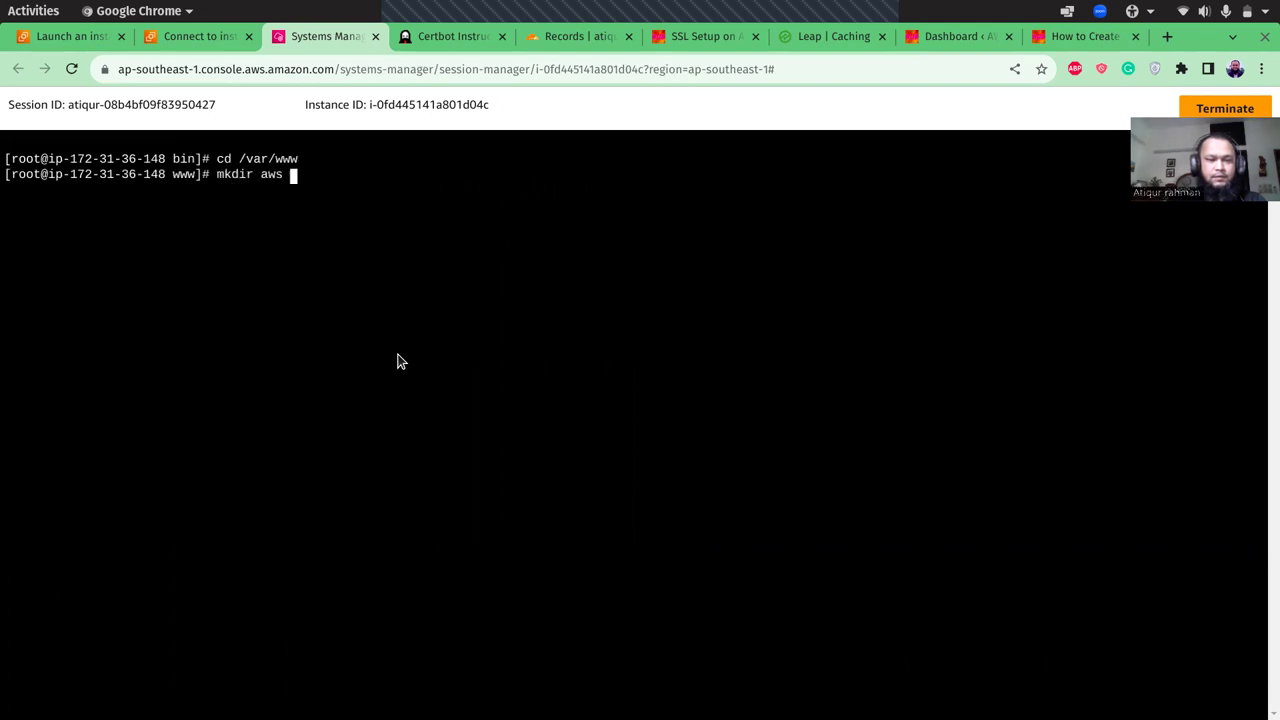
{"action": "key", "text": "Return"}
{"action": "type", "text": "cd aws"}
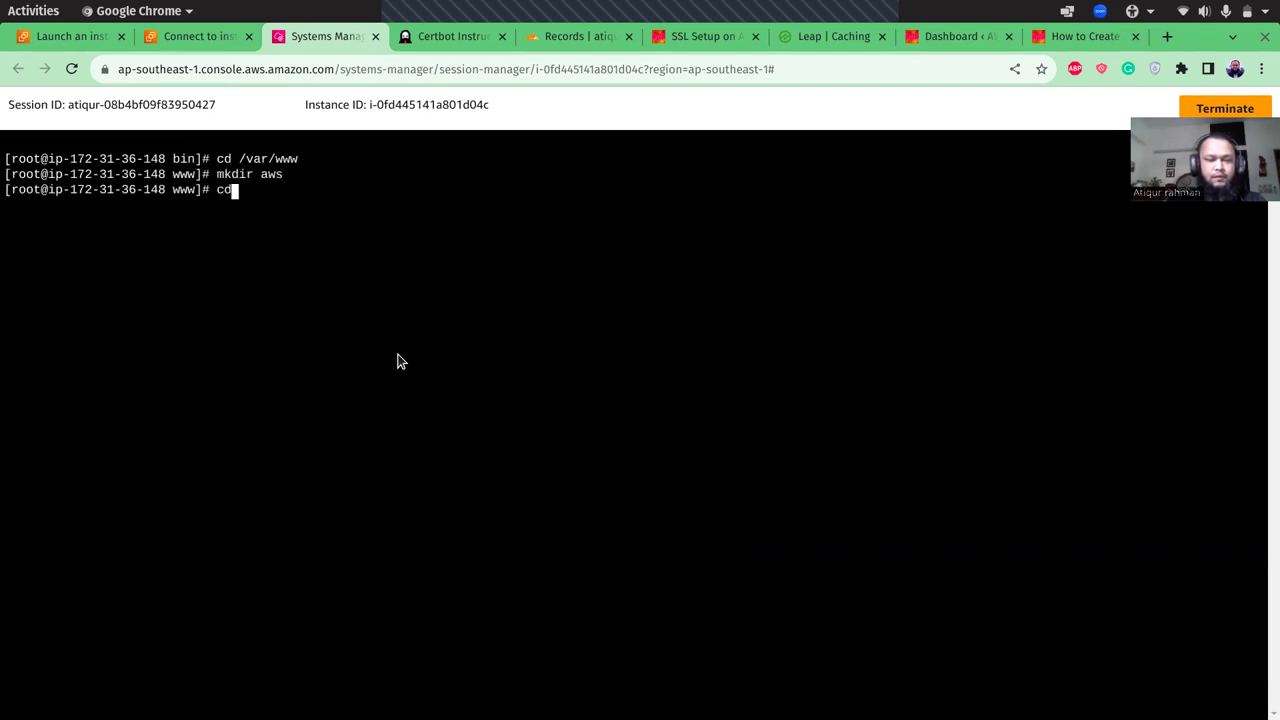
{"action": "key", "text": "Return"}
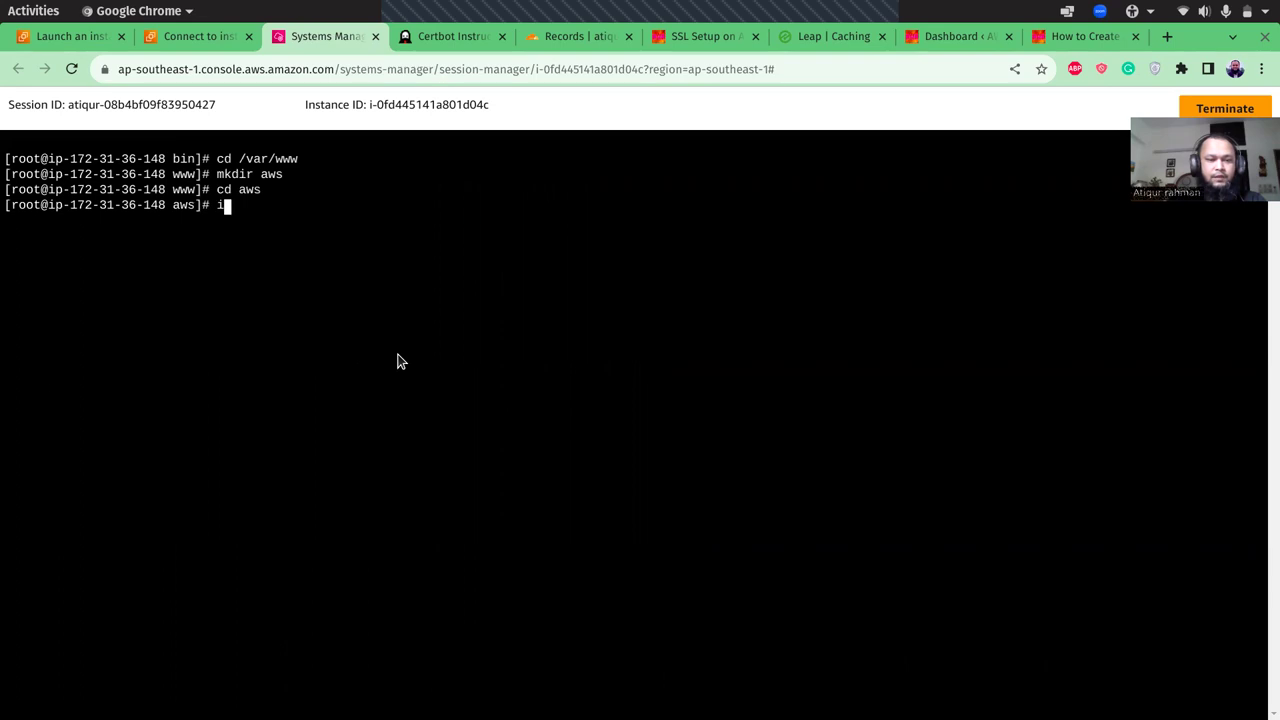
{"action": "type", "text": "vi index.html"}
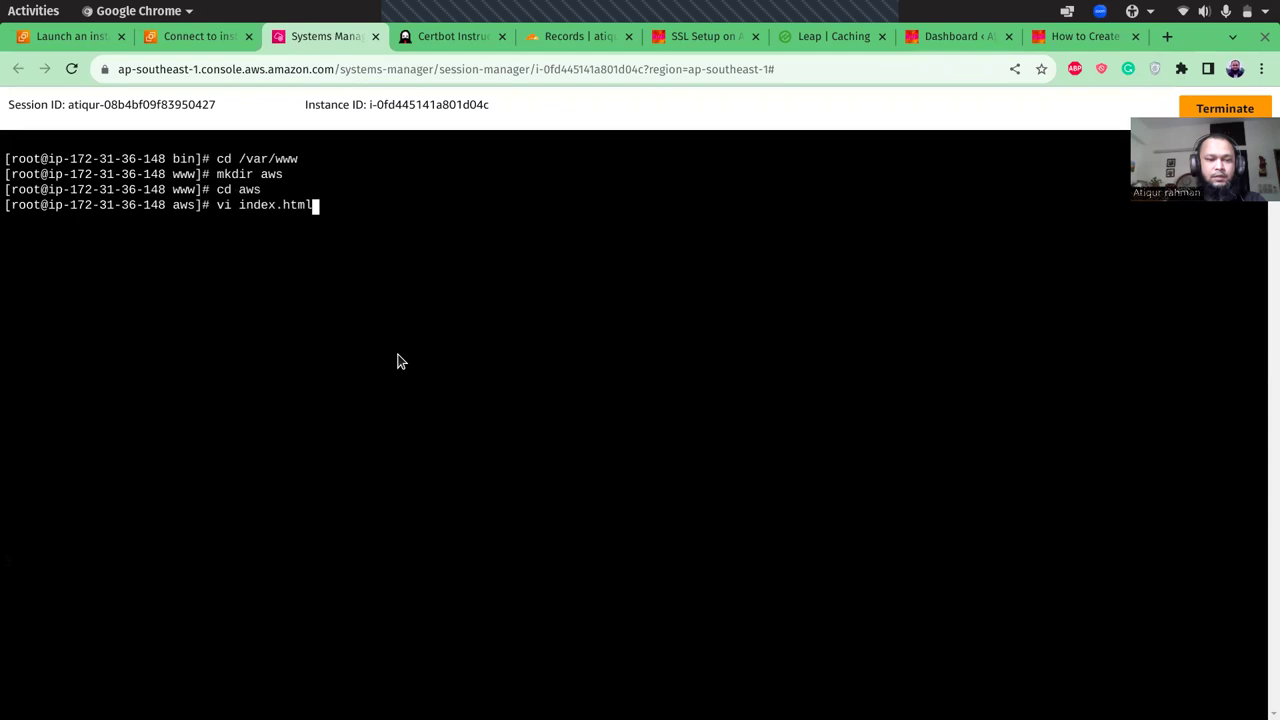
- Start index.html in vi with the html and head sections, titled 'THis is Atiq'
{"action": "key", "text": "Return"}
{"action": "type", "text": "i"}
{"action": "type", "text": "<html>"}
{"action": "key", "text": "Return"}
{"action": "key", "text": "Tab"}
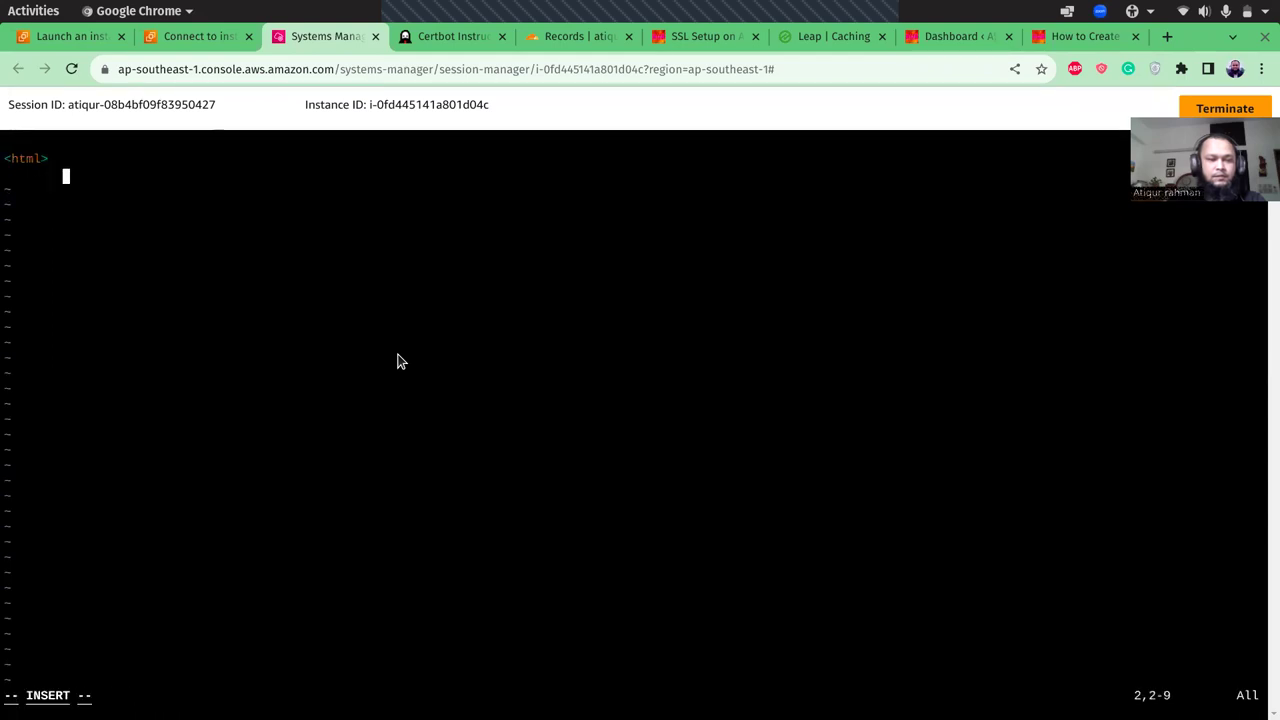
{"action": "type", "text": "<head>"}
{"action": "key", "text": "Return"}
{"action": "key", "text": "Tab"}
{"action": "key", "text": "BackSpace"}
{"action": "type", "text": "<title>"}
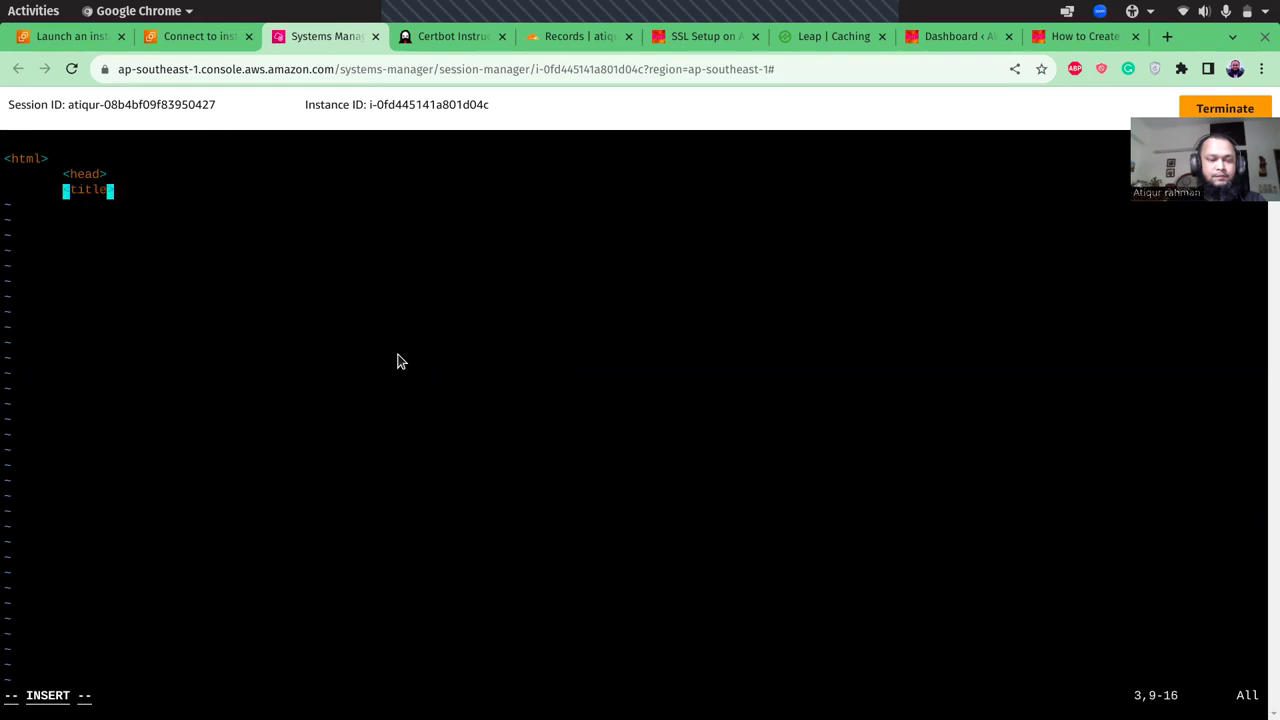
{"action": "type", "text": "THis is Atiq"}
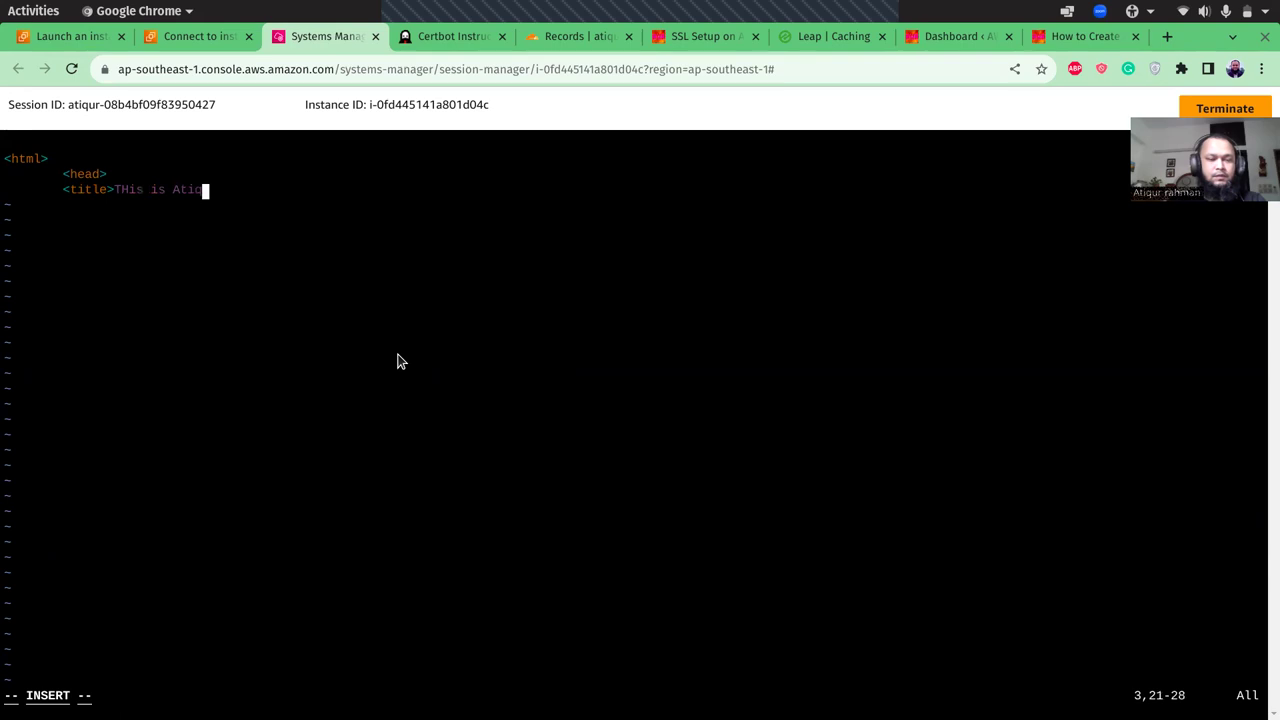
{"action": "type", "text": "</title>"}
{"action": "key", "text": "Return"}
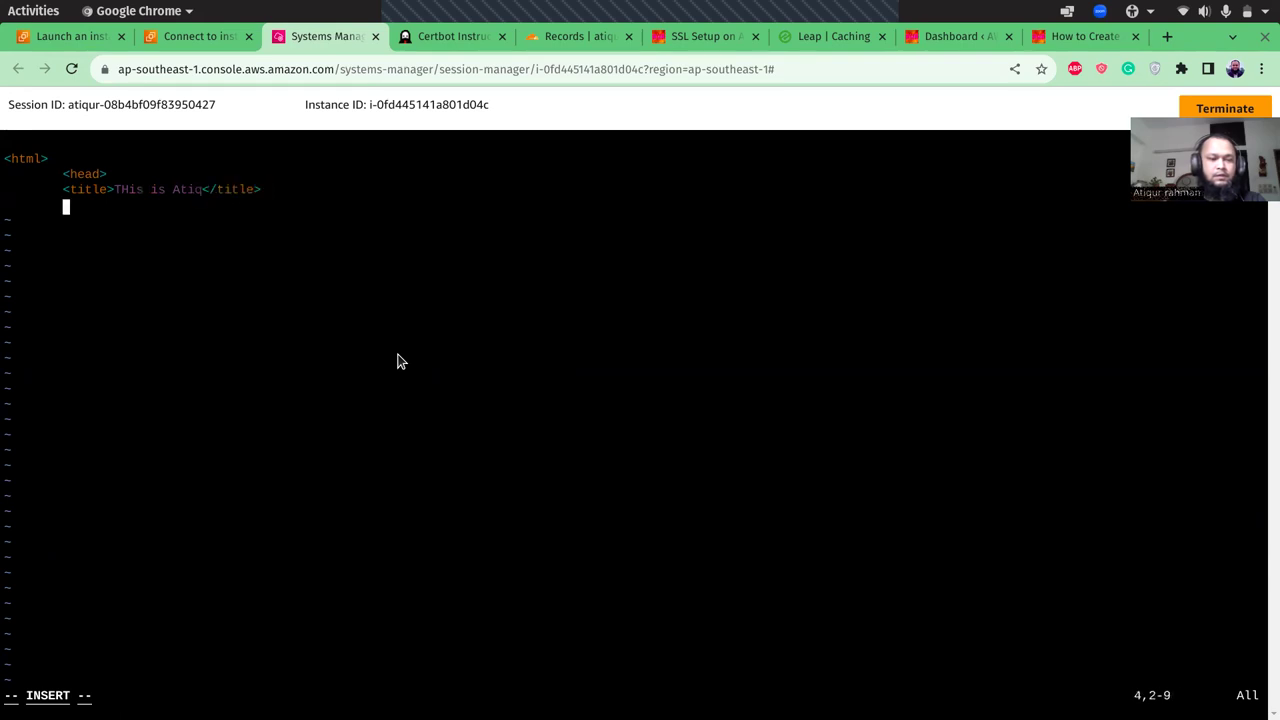
{"action": "type", "text": "<"}
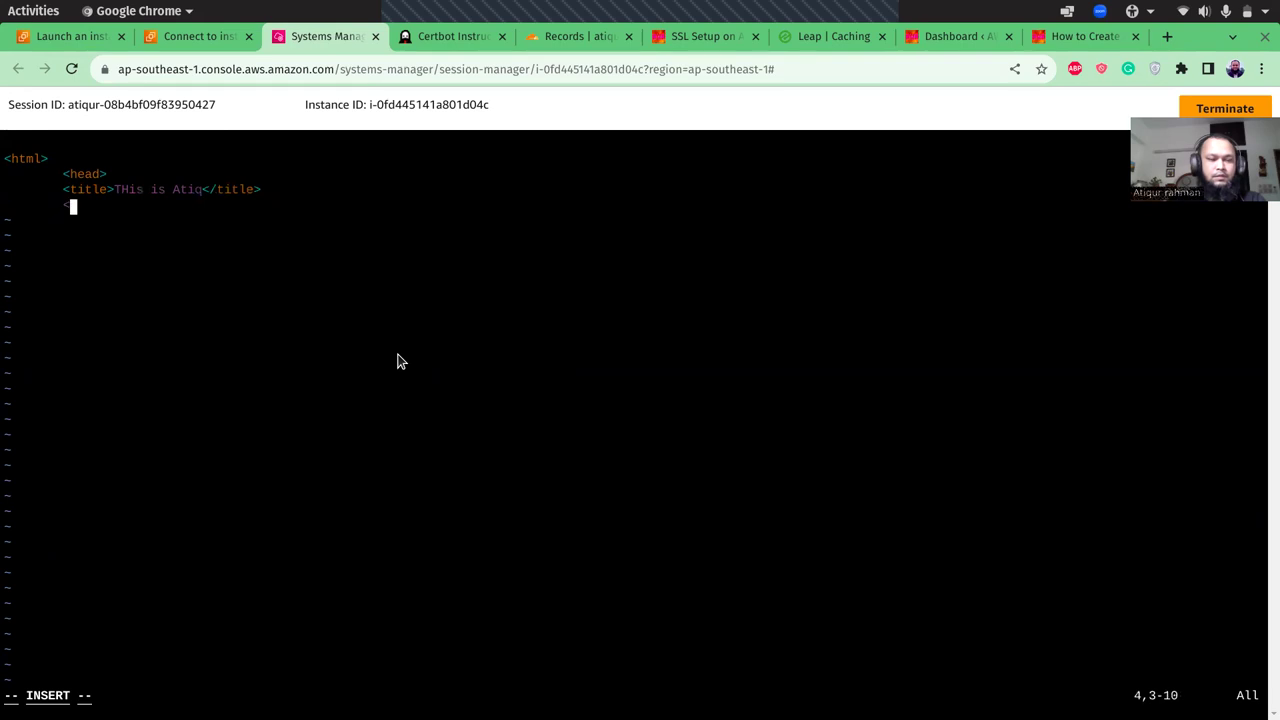
{"action": "type", "text": "/head>"}
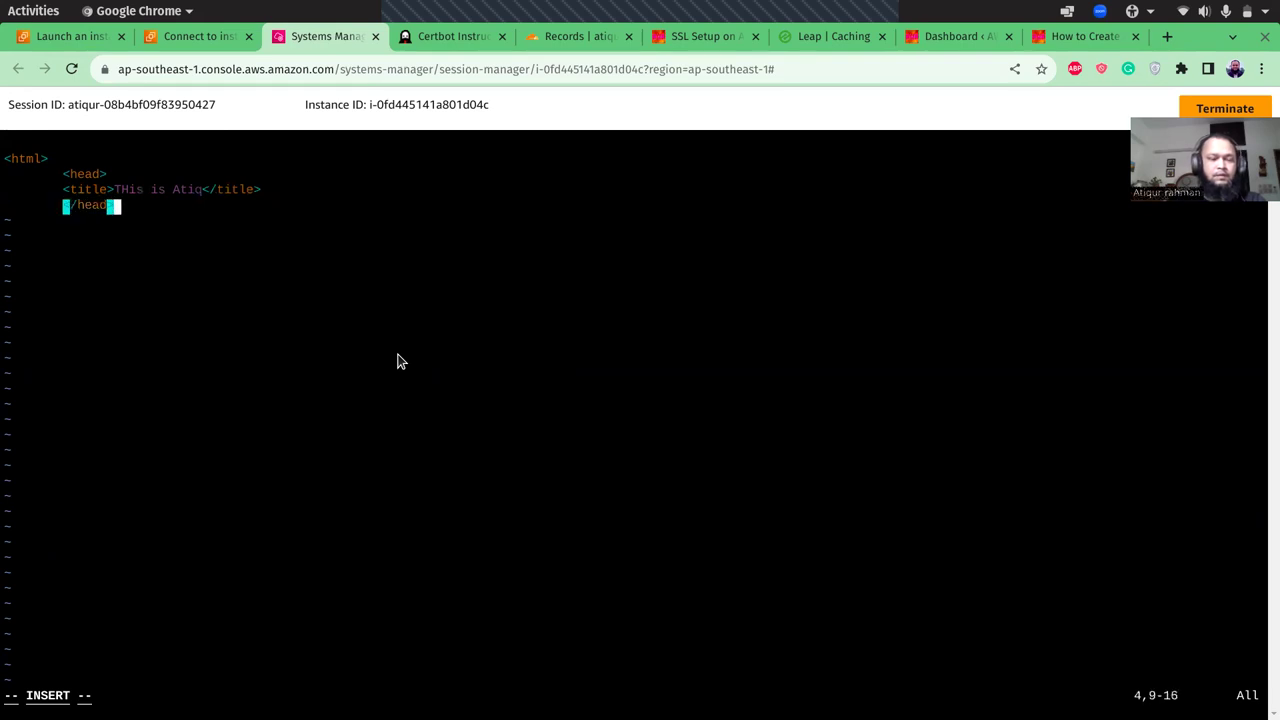
{"action": "key", "text": "Return"}
{"action": "key", "text": "BackSpace"}
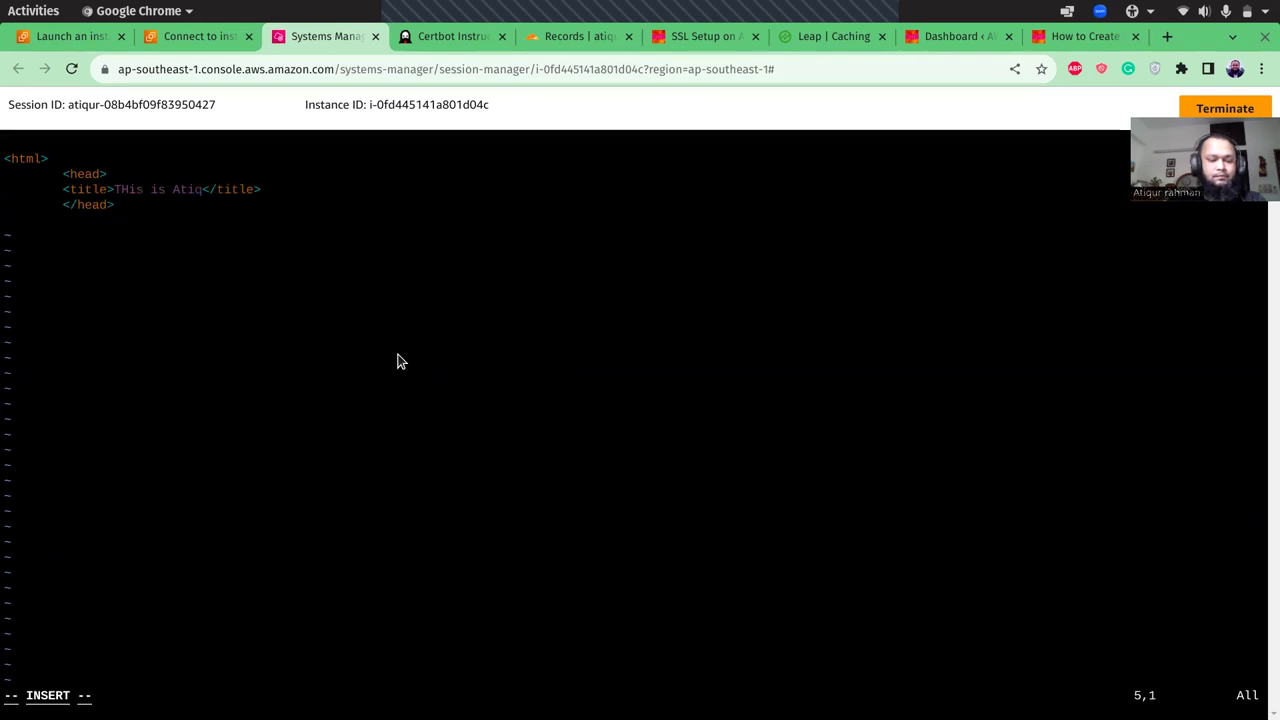
- Add a body with an <h1>Hello World</h1> heading, close the html, and save with :wq
{"action": "type", "text": "<body>"}
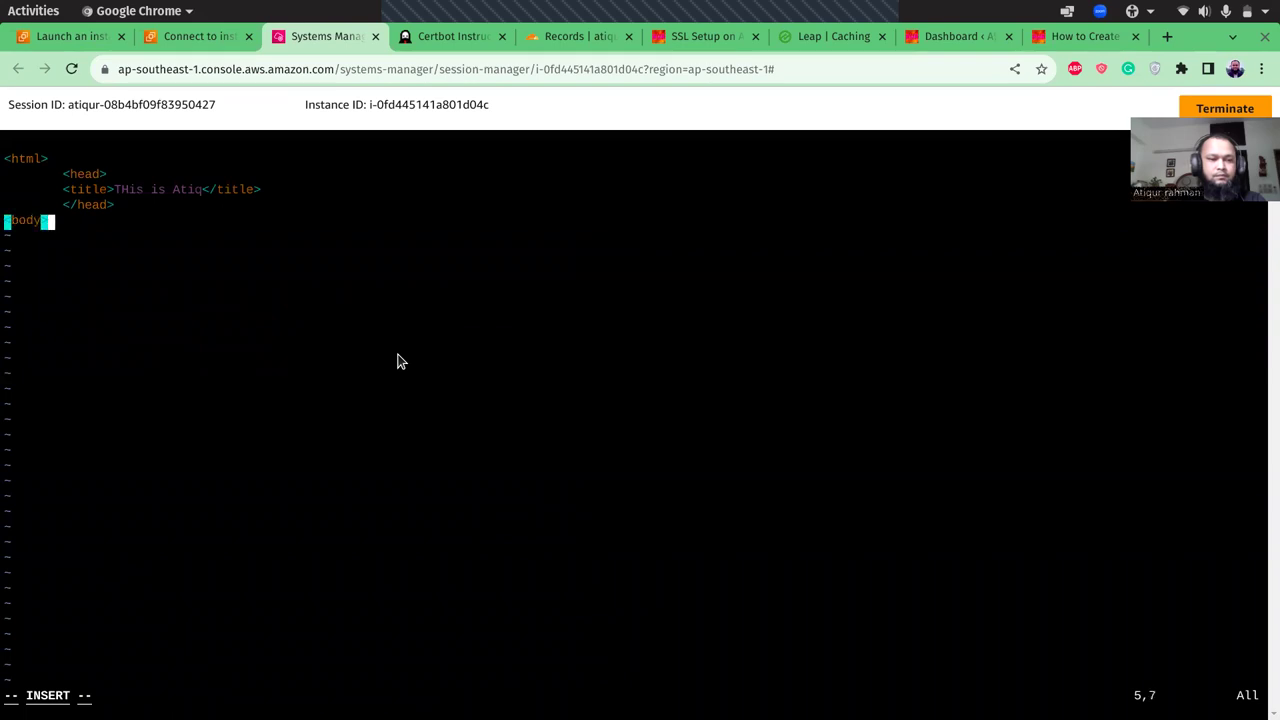
{"action": "key", "text": "Return"}
{"action": "key", "text": "Tab"}
{"action": "type", "text": "<h1"}
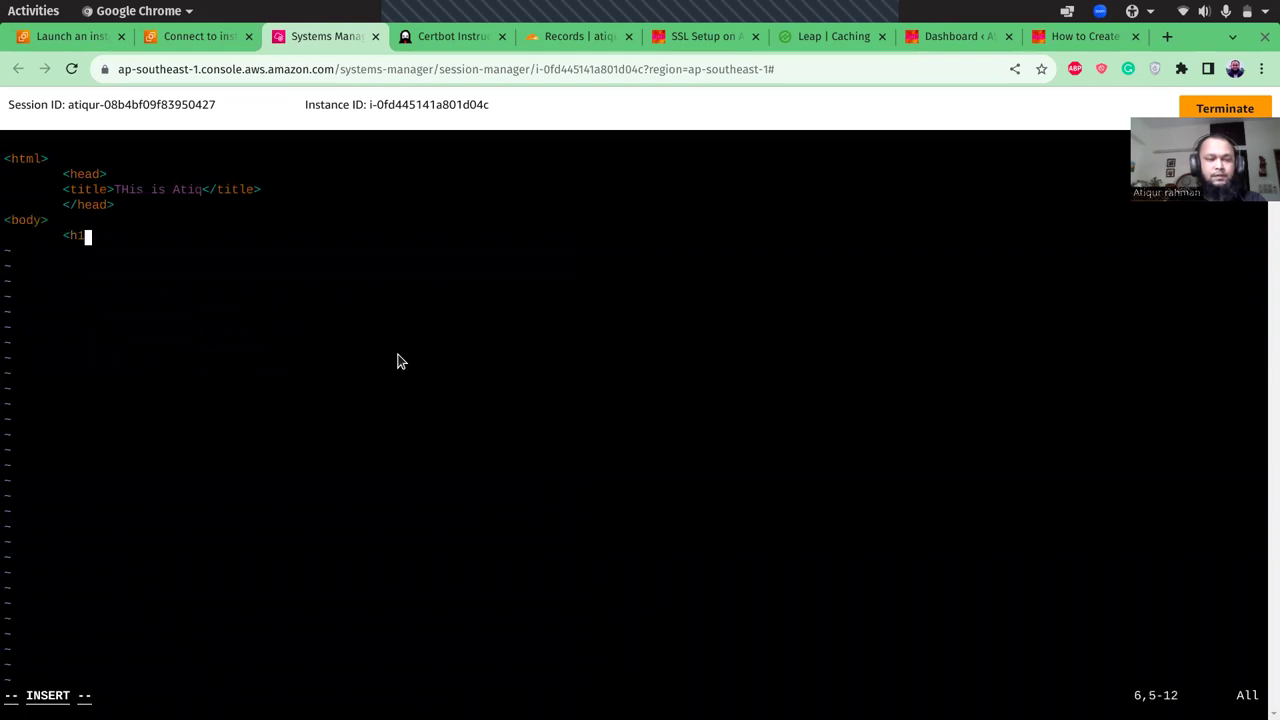
{"action": "type", "text": ">Hello Wor"}
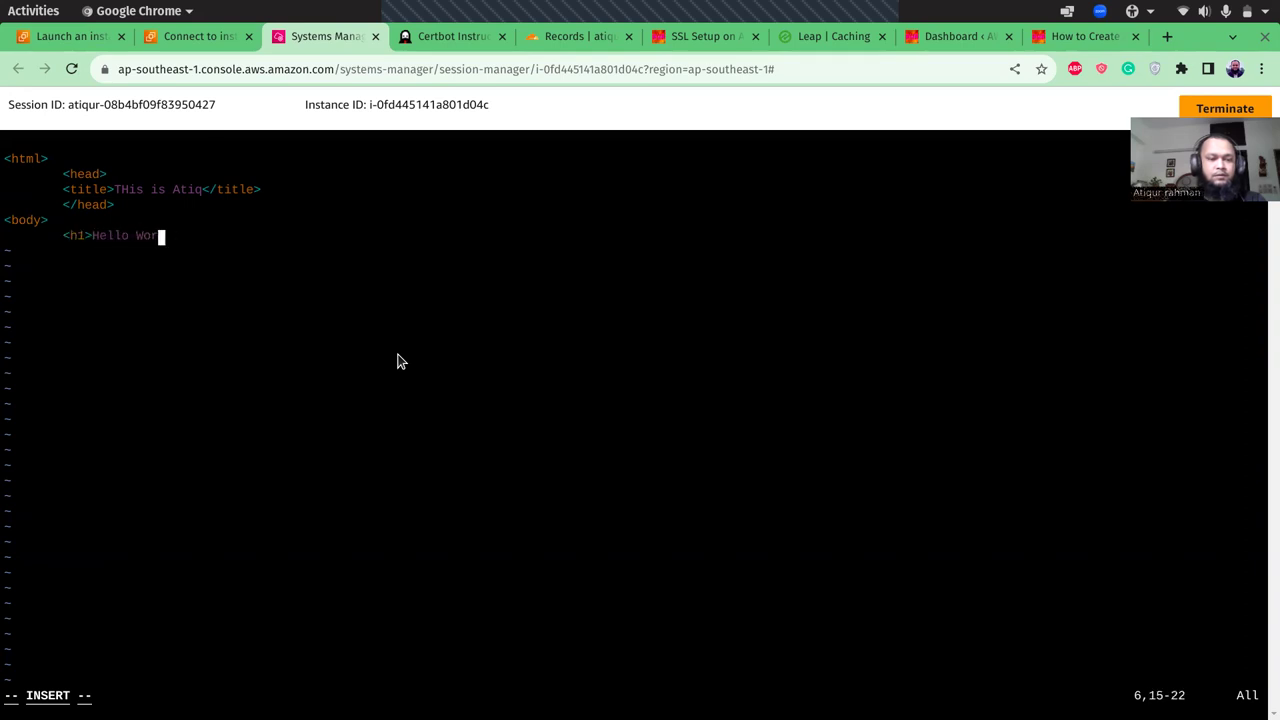
{"action": "type", "text": "ld"}
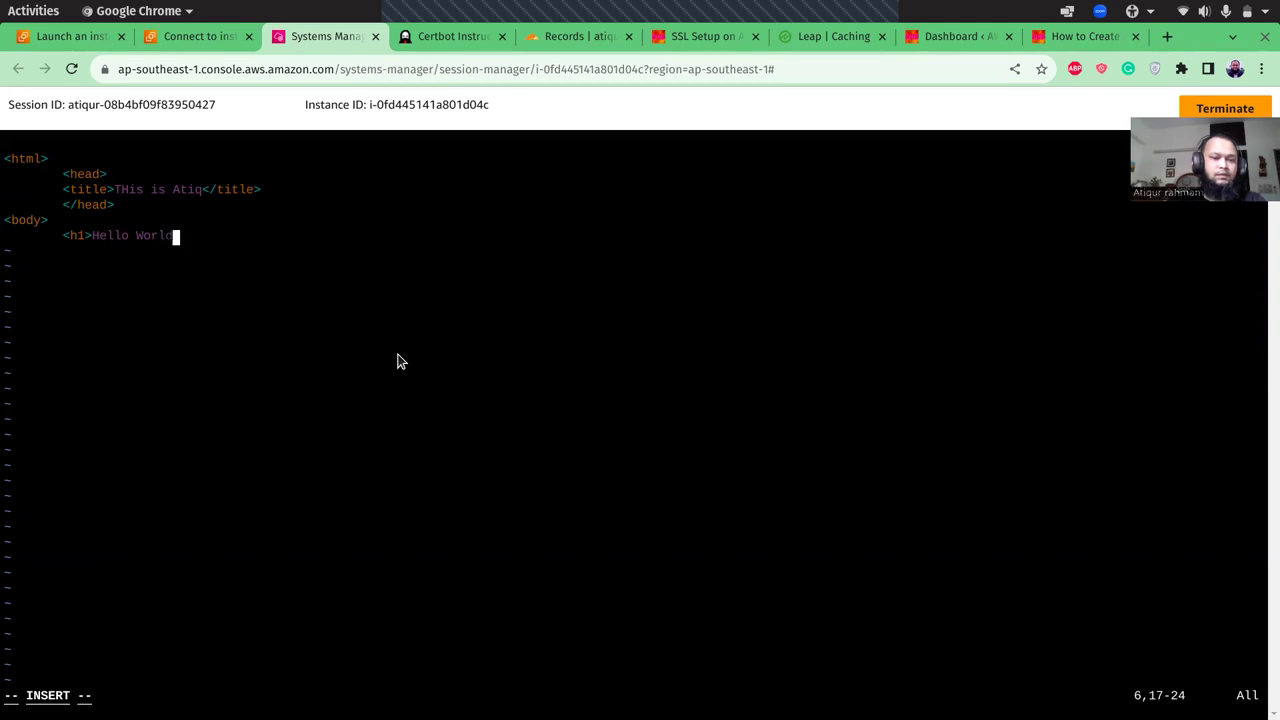
{"action": "type", "text": "</h1>"}
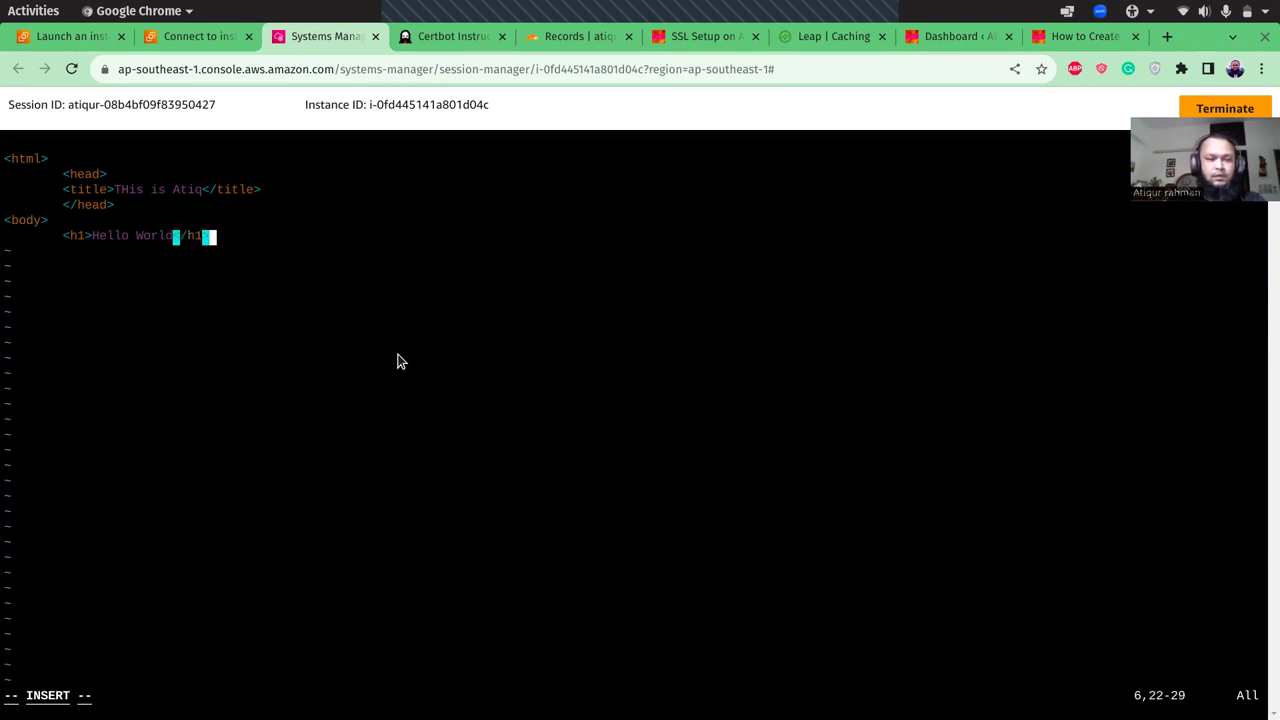
{"action": "key", "text": "Return"}
{"action": "key", "text": "Return"}
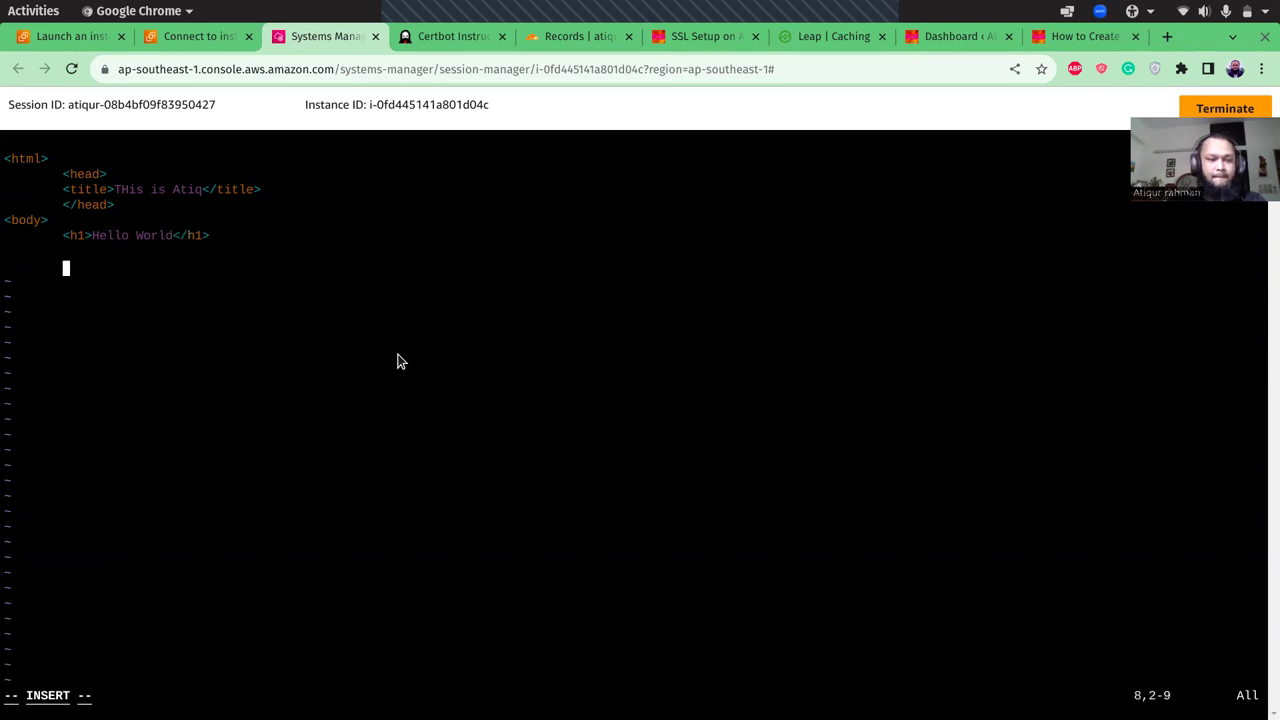
{"action": "type", "text": "<body"}
{"action": "key", "text": "BackSpace"}
{"action": "key", "text": "BackSpace"}
{"action": "key", "text": "BackSpace"}
{"action": "key", "text": "BackSpace"}
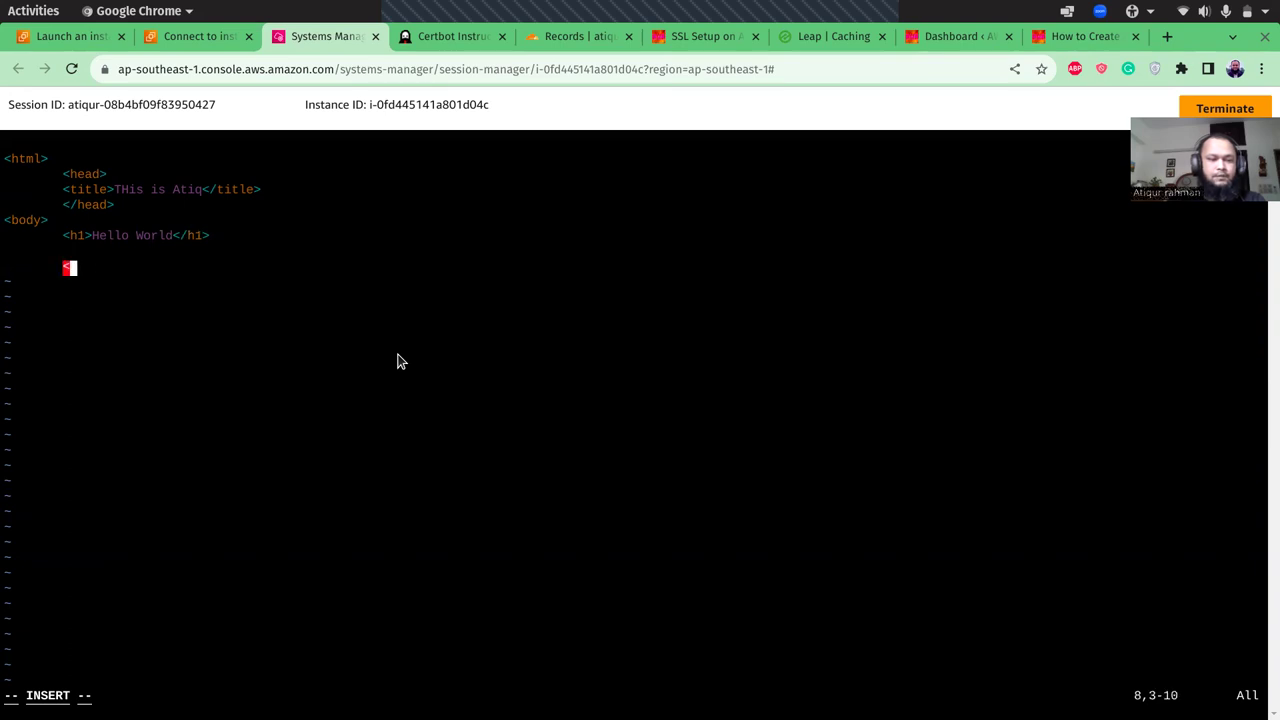
{"action": "type", "text": "/body>"}
{"action": "key", "text": "Return"}
{"action": "type", "text": "</html"}
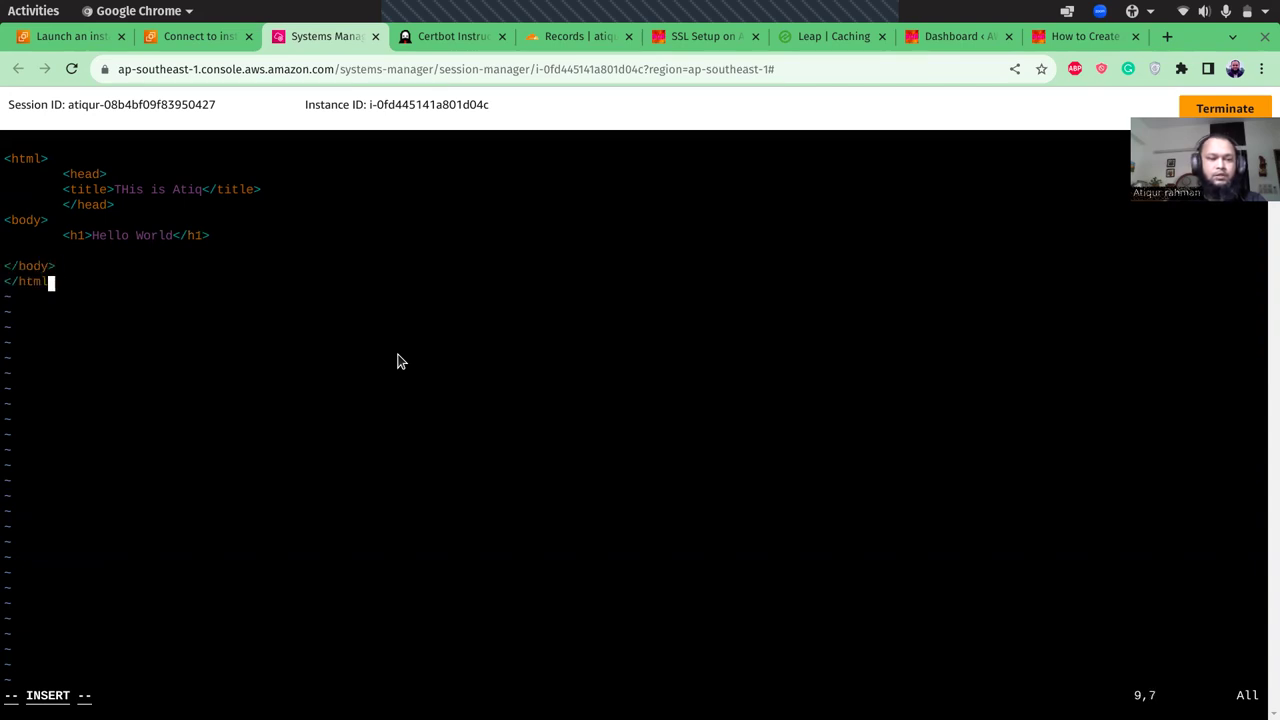
{"action": "type", "text": ">"}
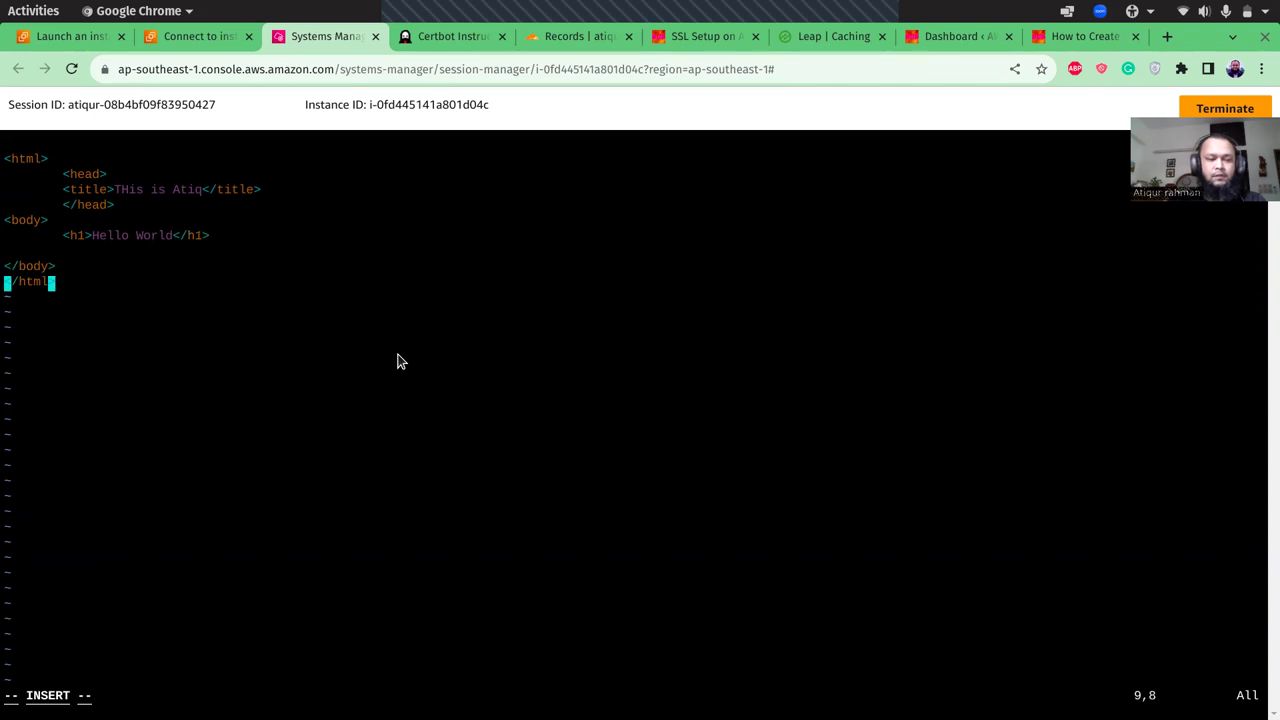
{"action": "key", "text": "Escape"}
{"action": "type", "text": ":wq"}
{"action": "key", "text": "Return"}
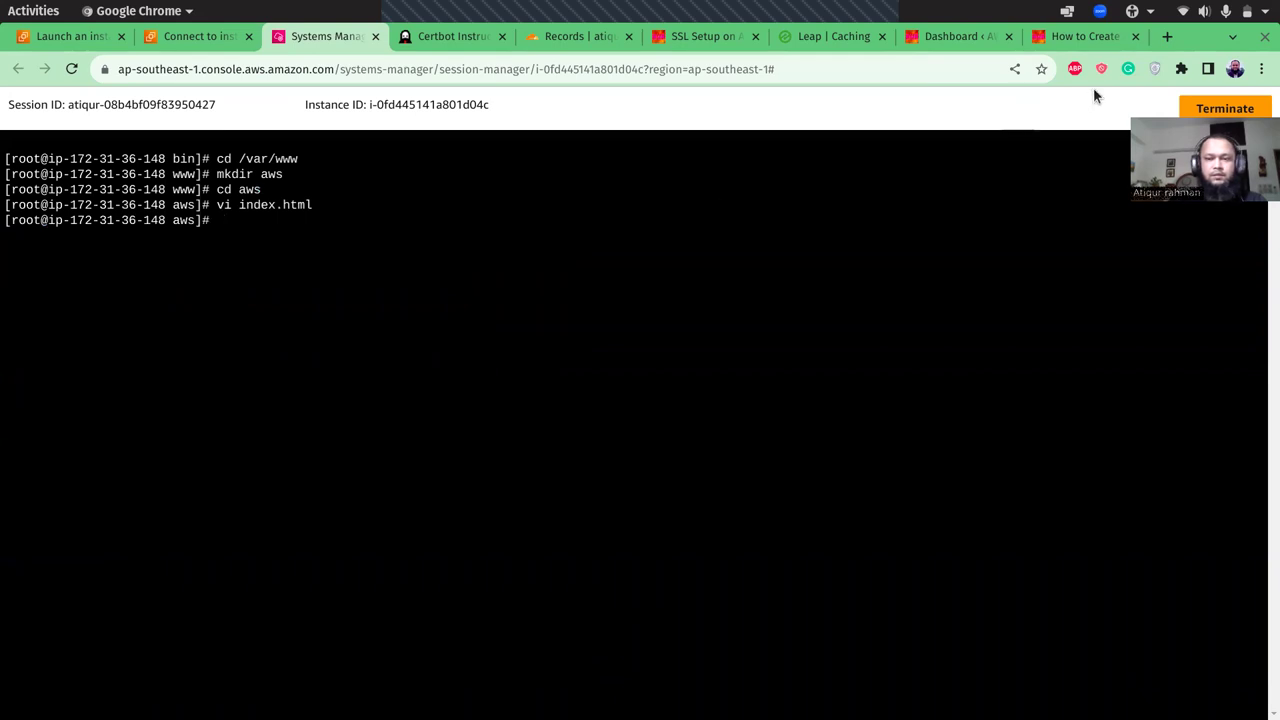
- Load ssltest.atiqur.xyz in a new Chrome tab
{"action": "left_click", "coordinate": [1167, 36]}
{"action": "type", "text": "ssl"}
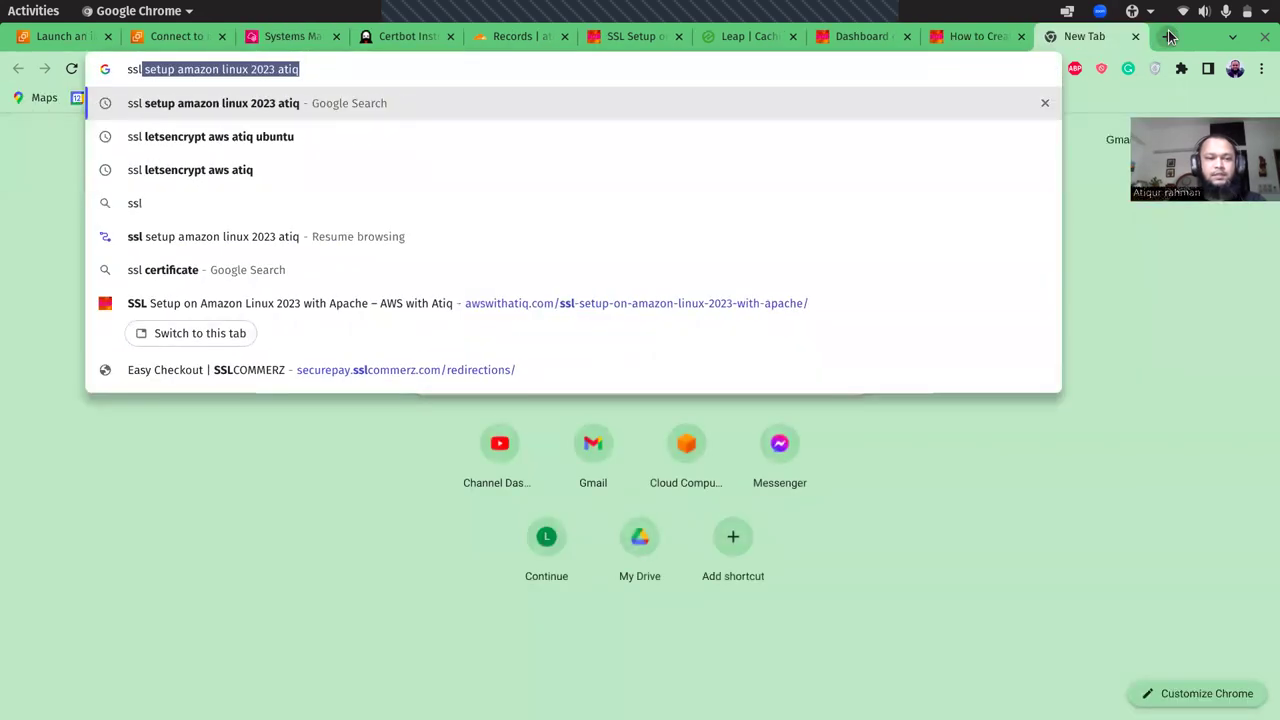
{"action": "type", "text": "test.atiqur.xyz"}
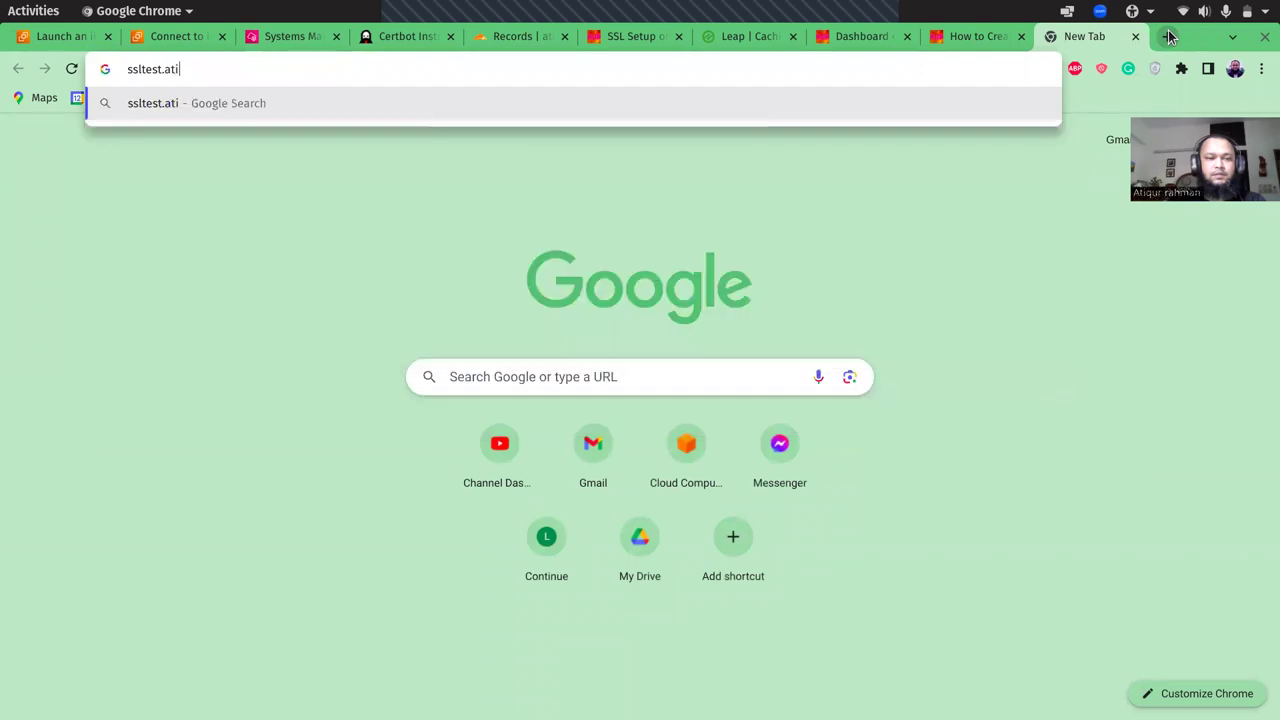
{"action": "key", "text": "Return"}
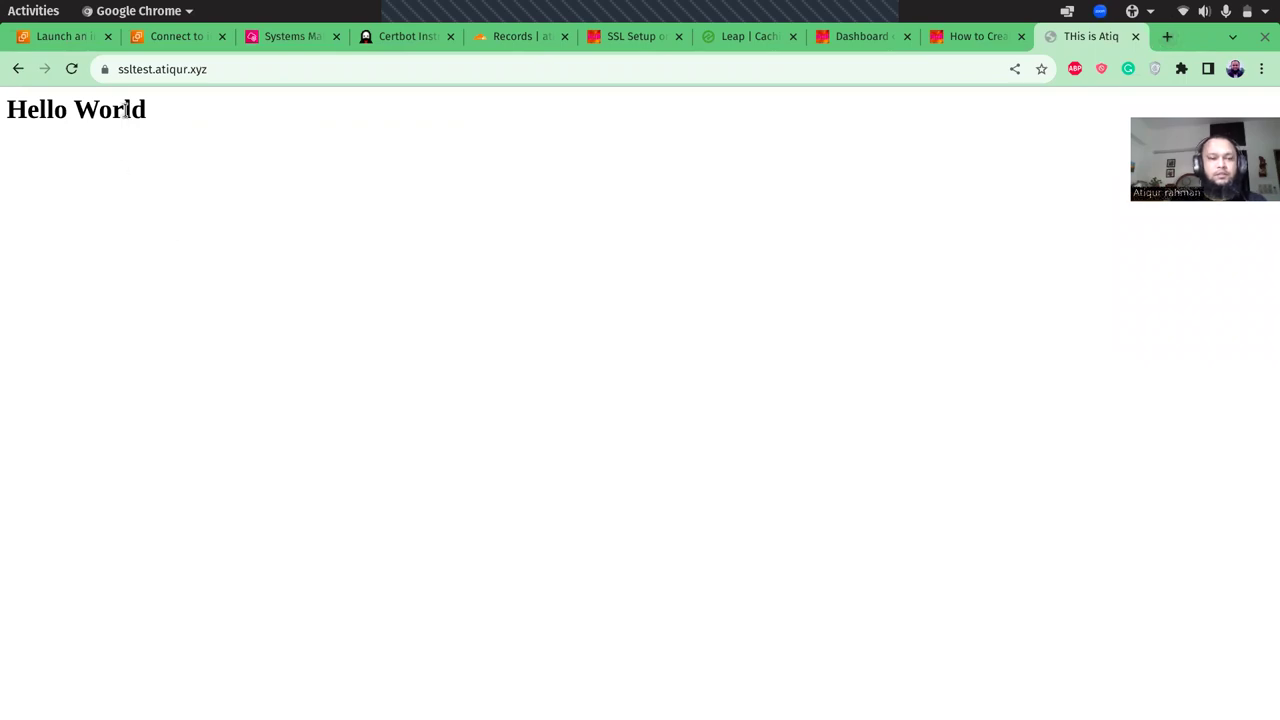
- Inspect the site's valid Let's Encrypt certificate from the padlock, then close the viewer
{"action": "left_click", "coordinate": [102, 73]}
{"action": "left_click", "coordinate": [144, 140]}
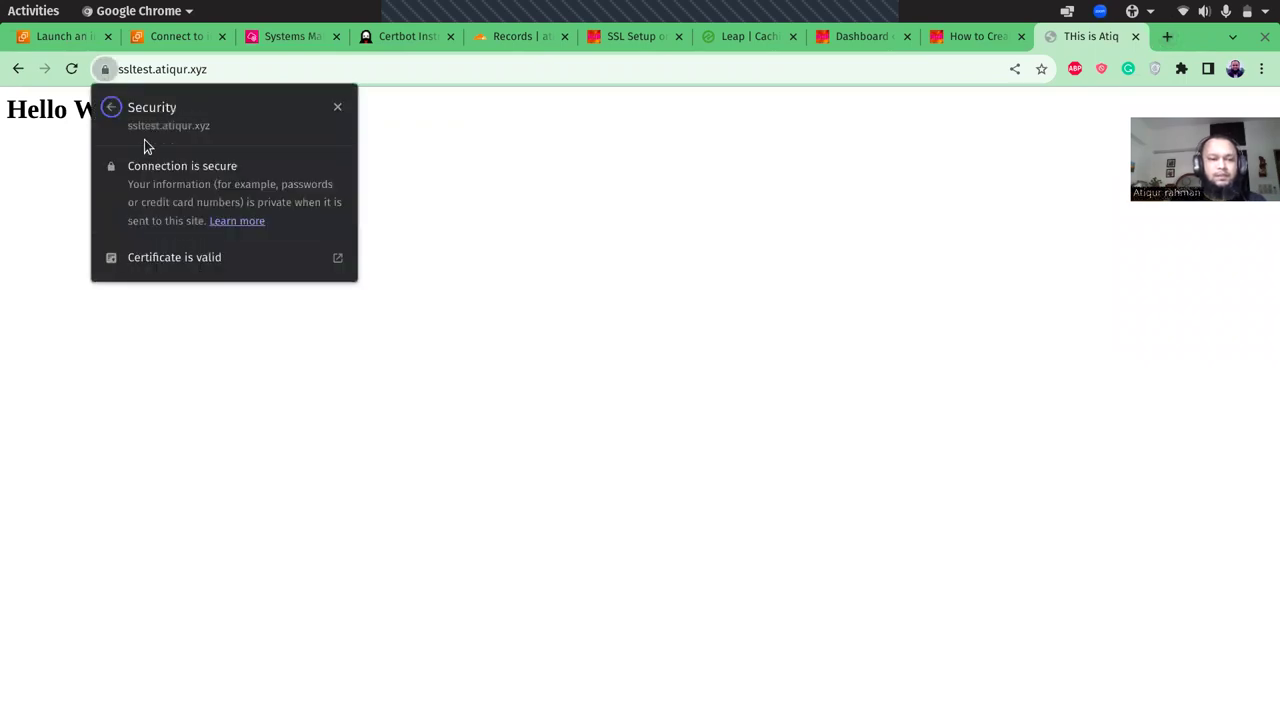
{"action": "left_click", "coordinate": [148, 258]}
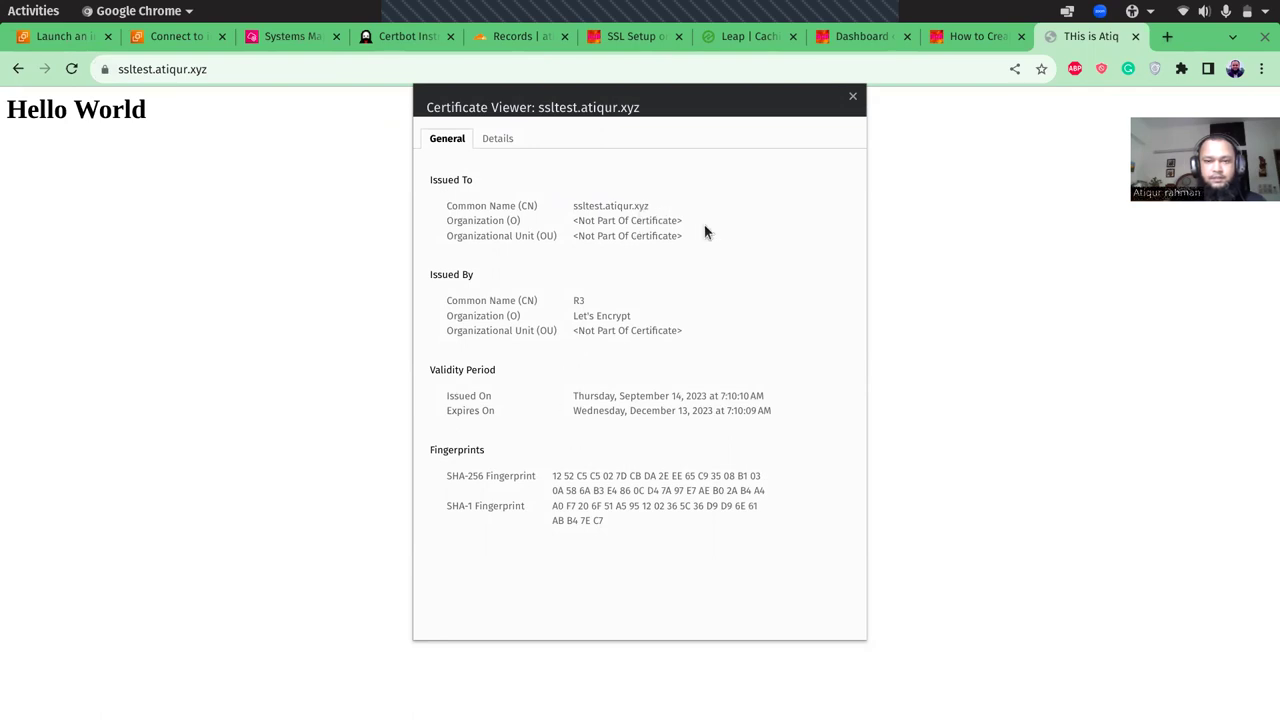
{"action": "left_click", "coordinate": [853, 96]}
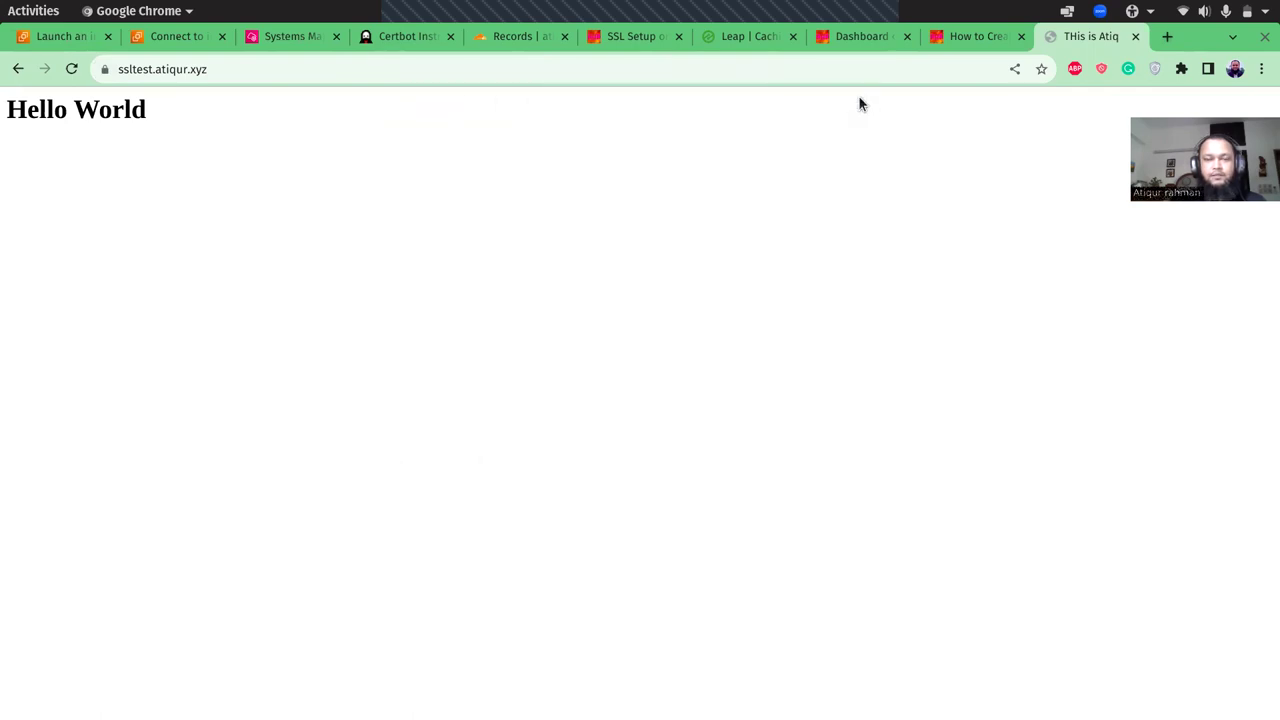